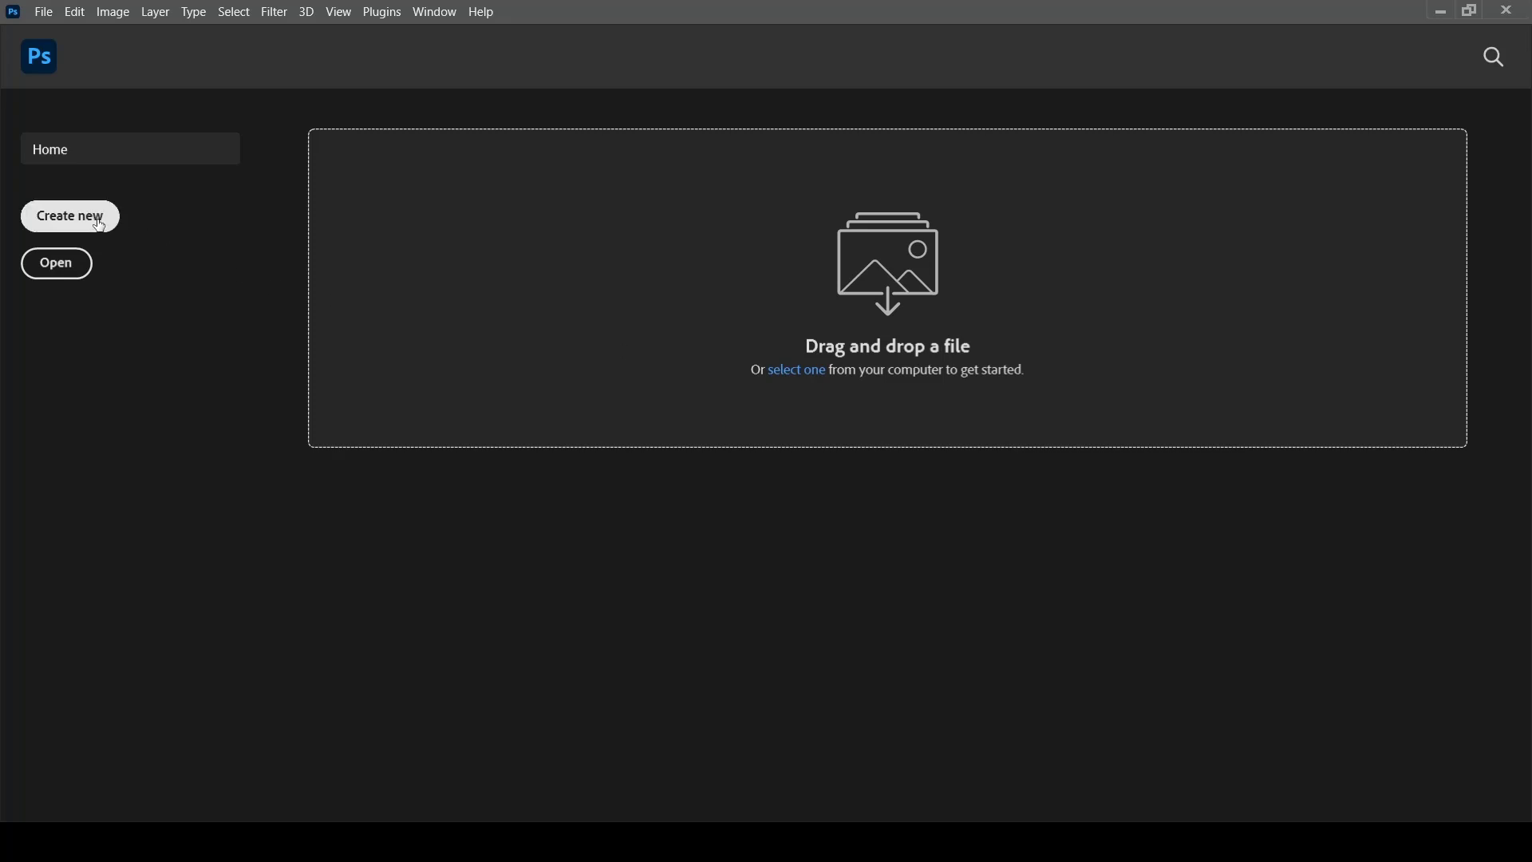
- Create a new 24 x 24 px document at 300 ppi with a transparent background
click(70, 216)
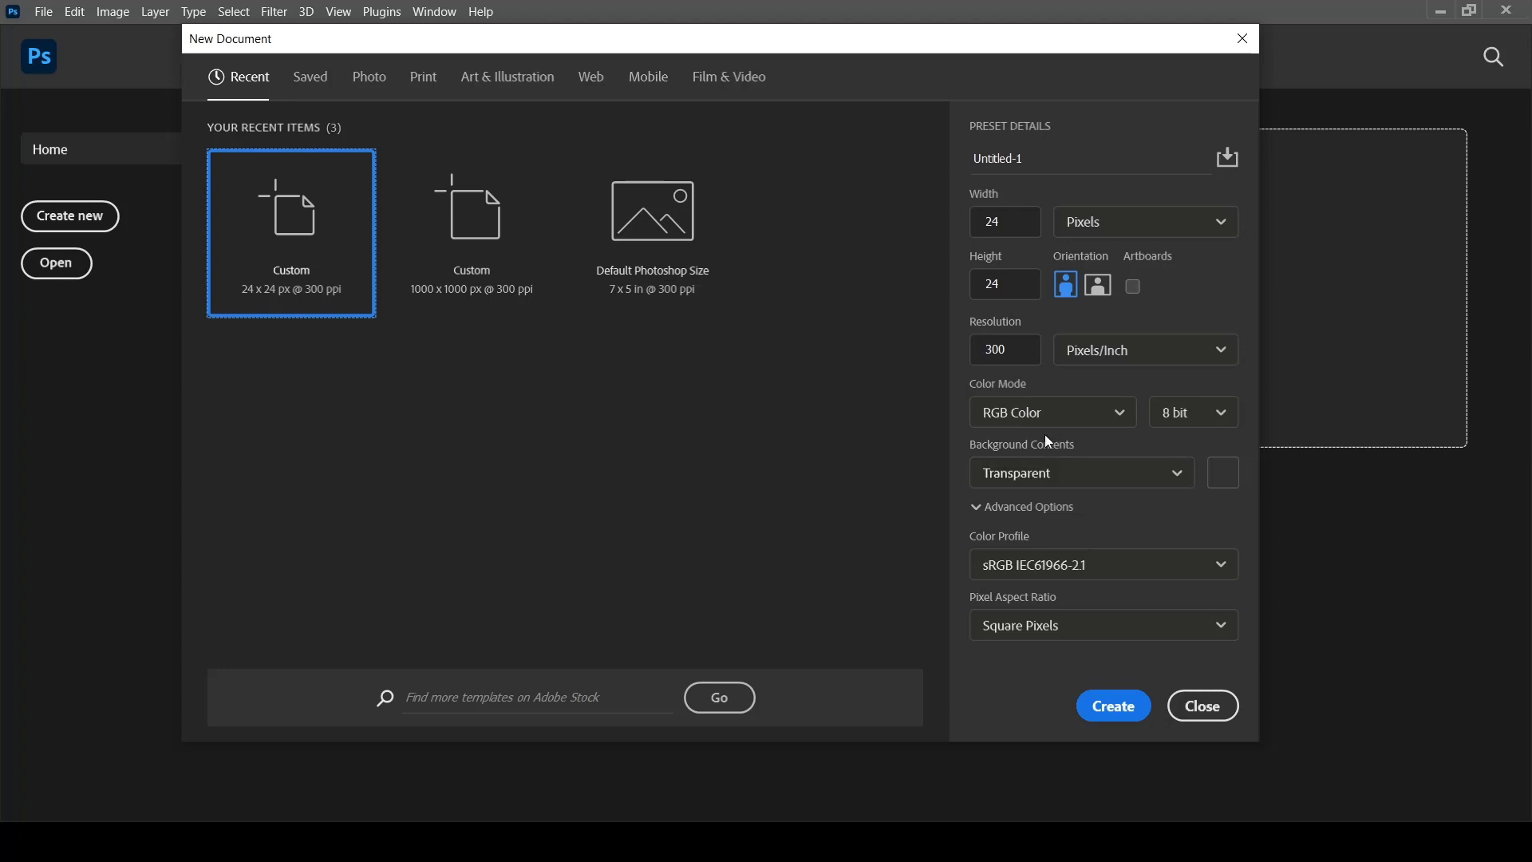
click(1114, 707)
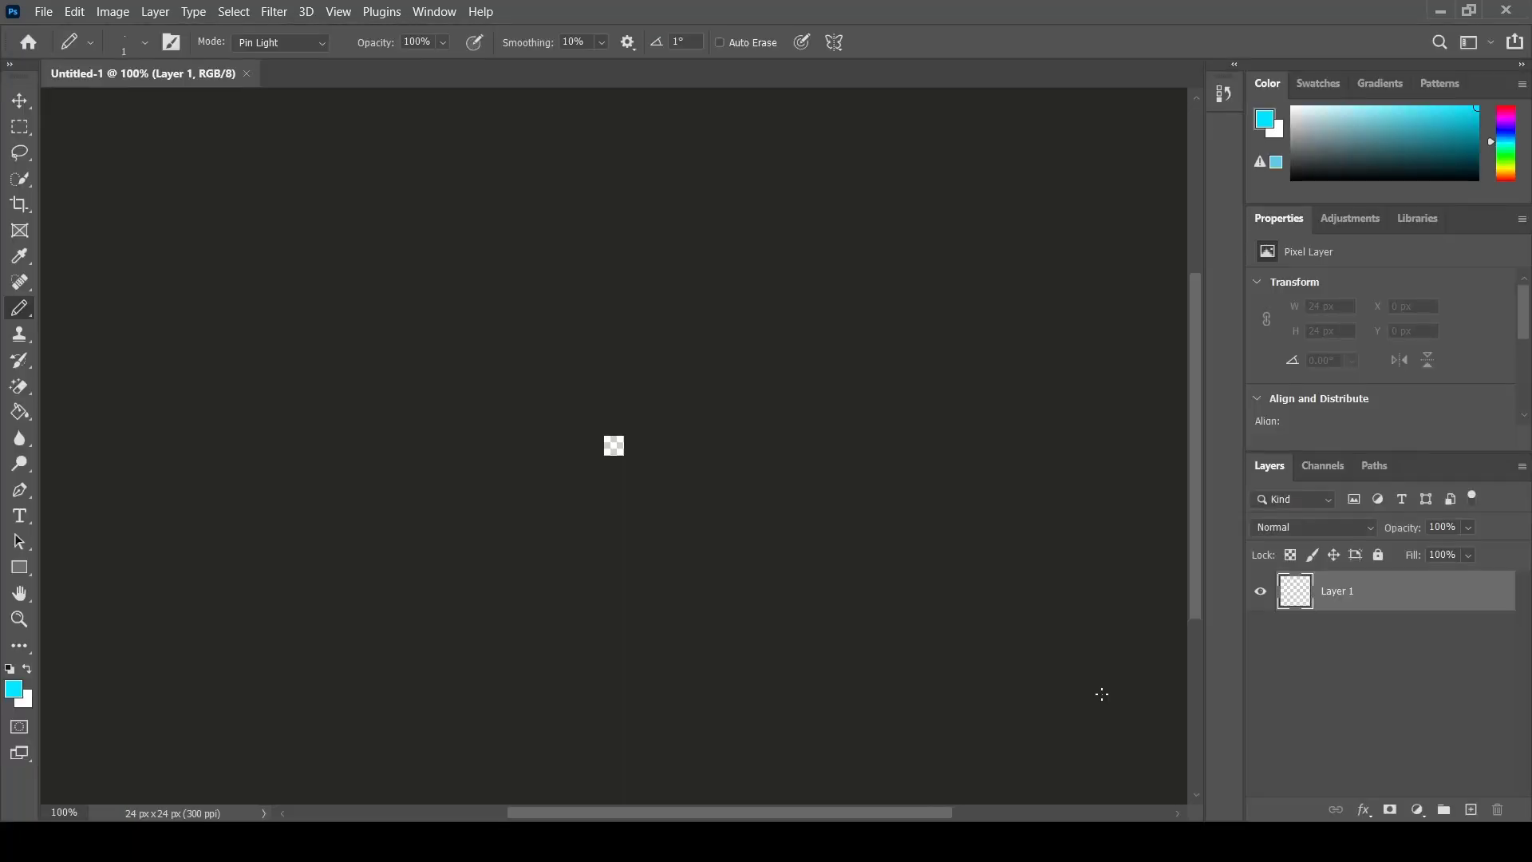
- Draw a 7-pixel black line along the canvas's bottom-left edge with the Pencil tool in colour 000000
click(18, 624)
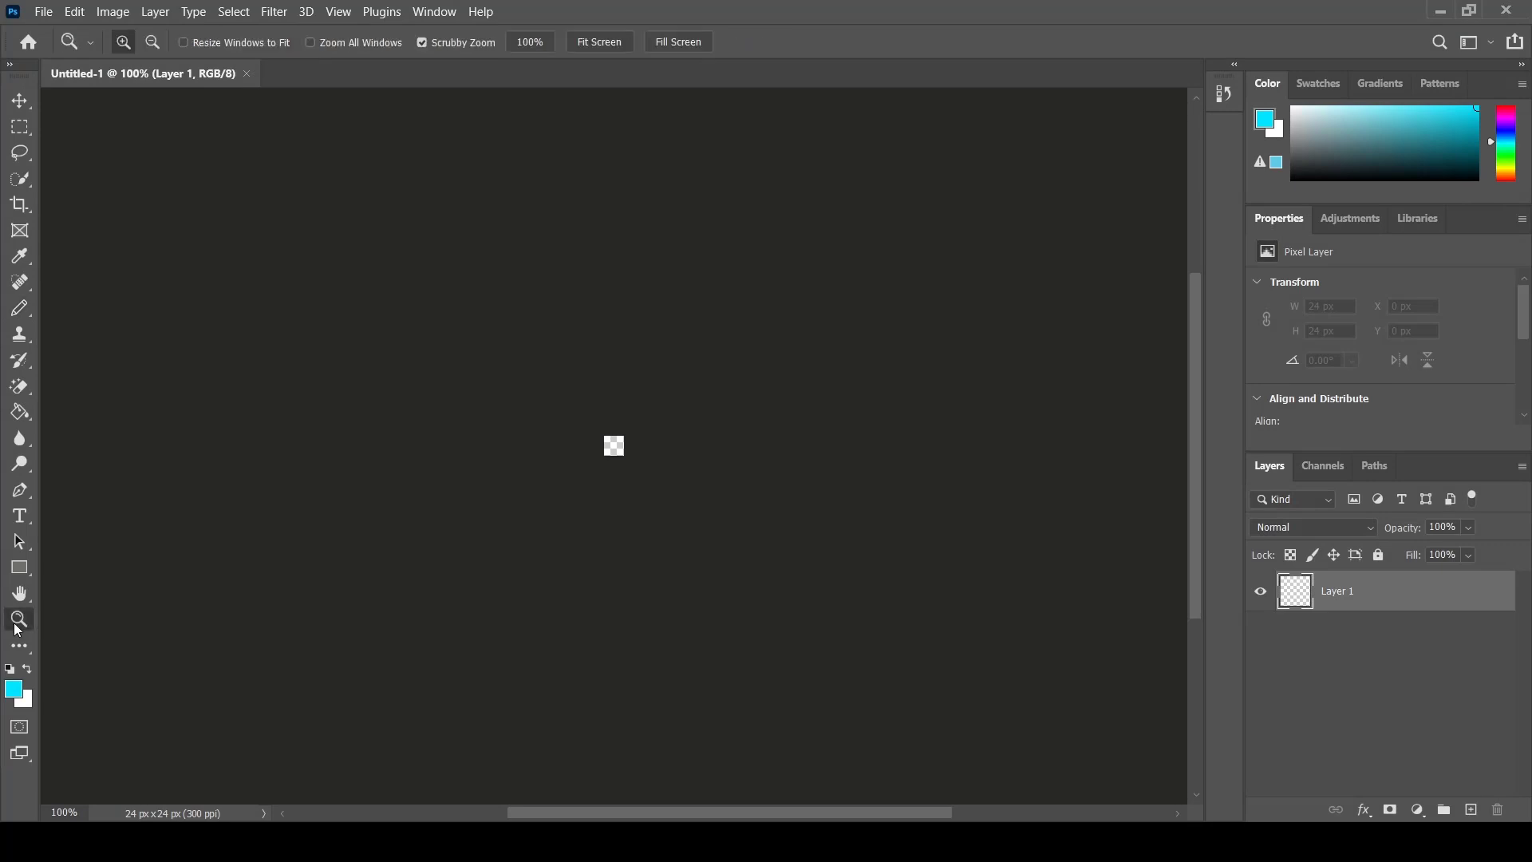
right_click(613, 446)
click(666, 452)
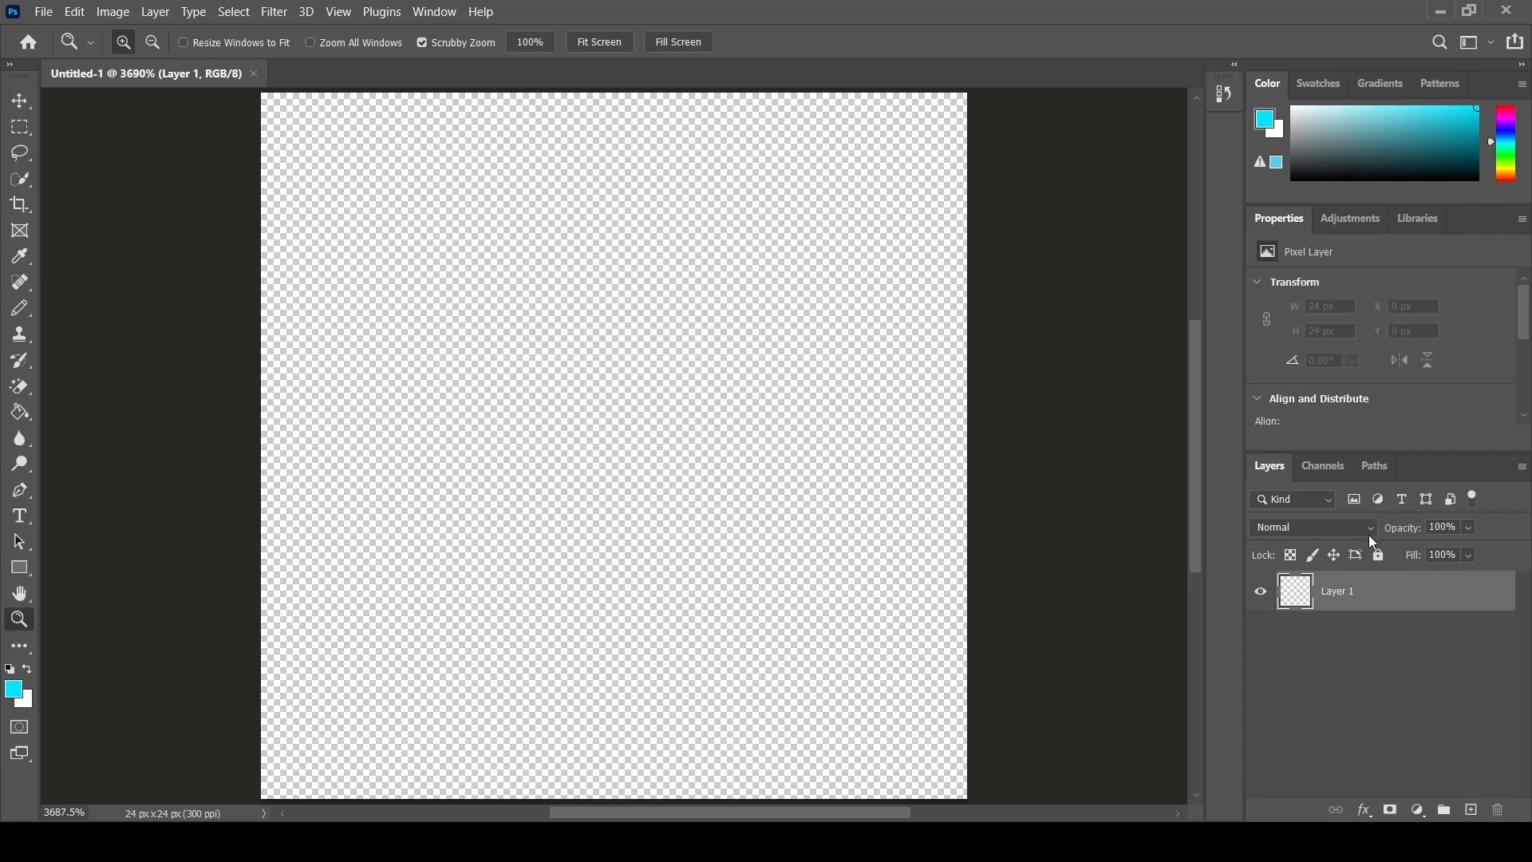
click(16, 312)
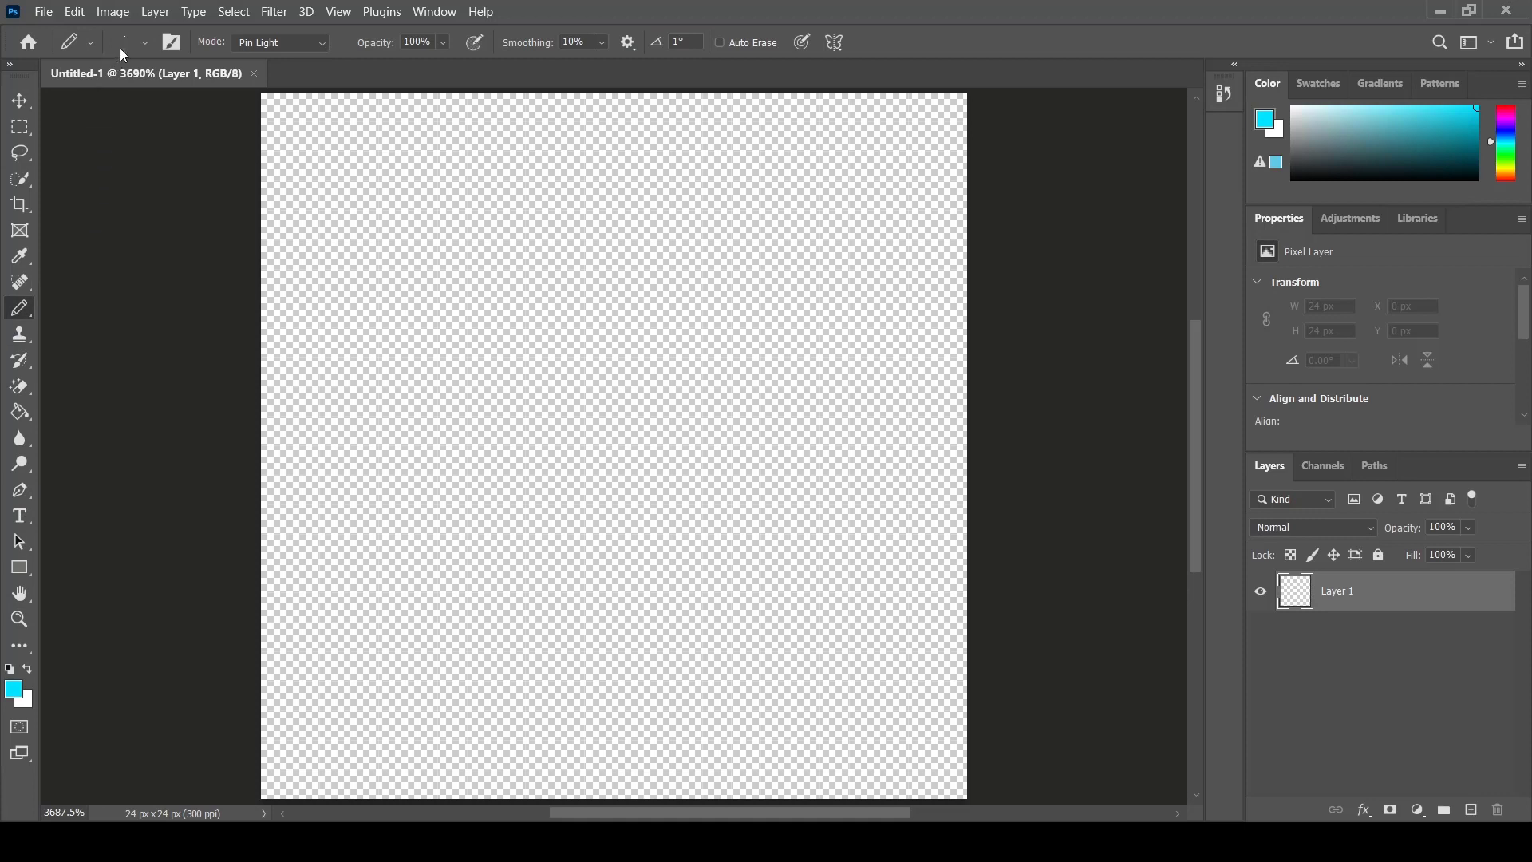
click(18, 687)
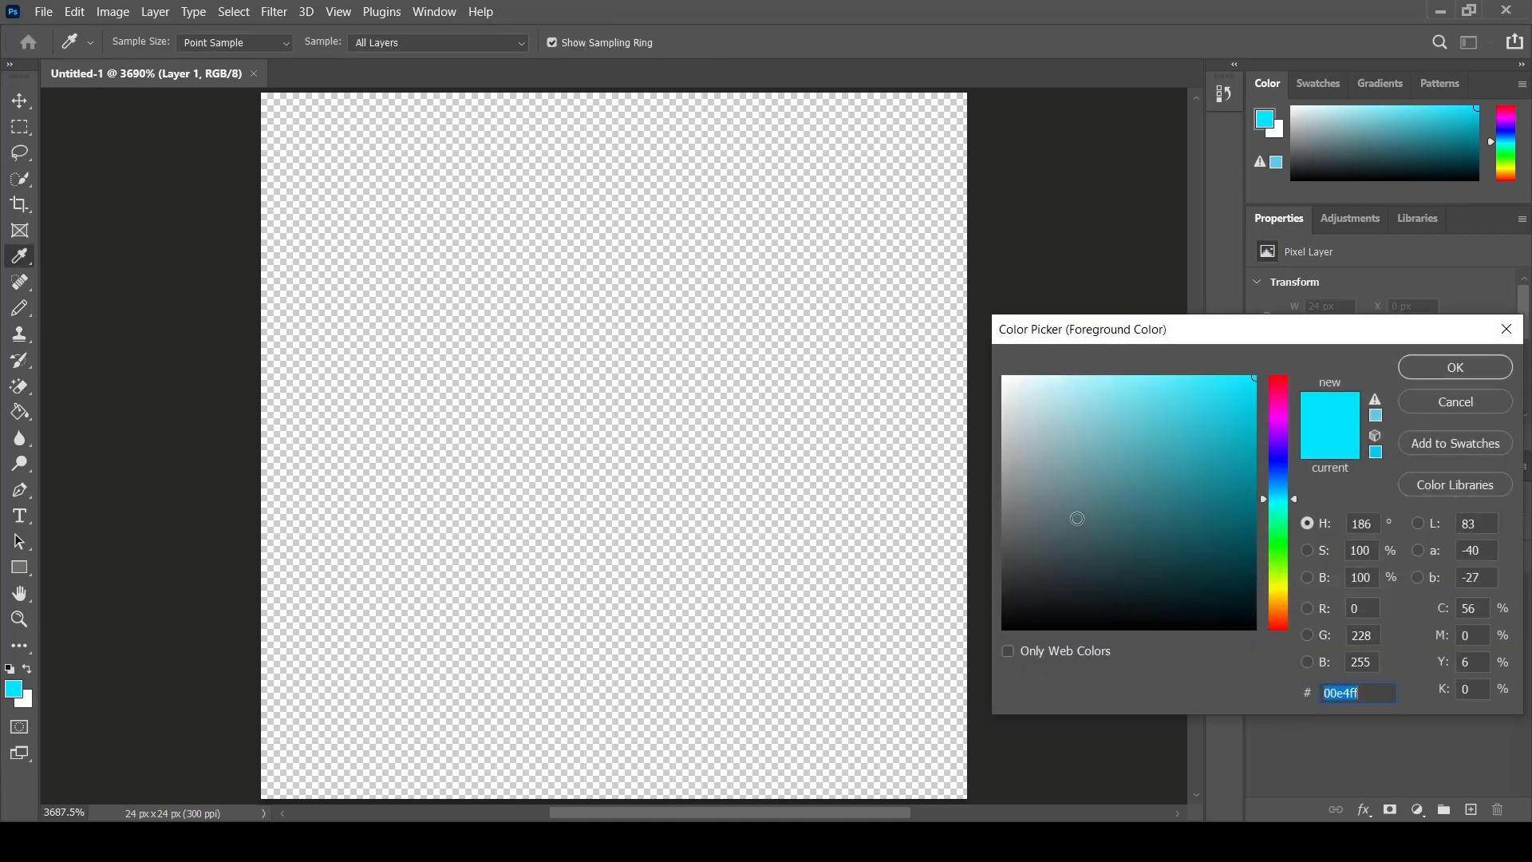
text(000000)
click(1487, 369)
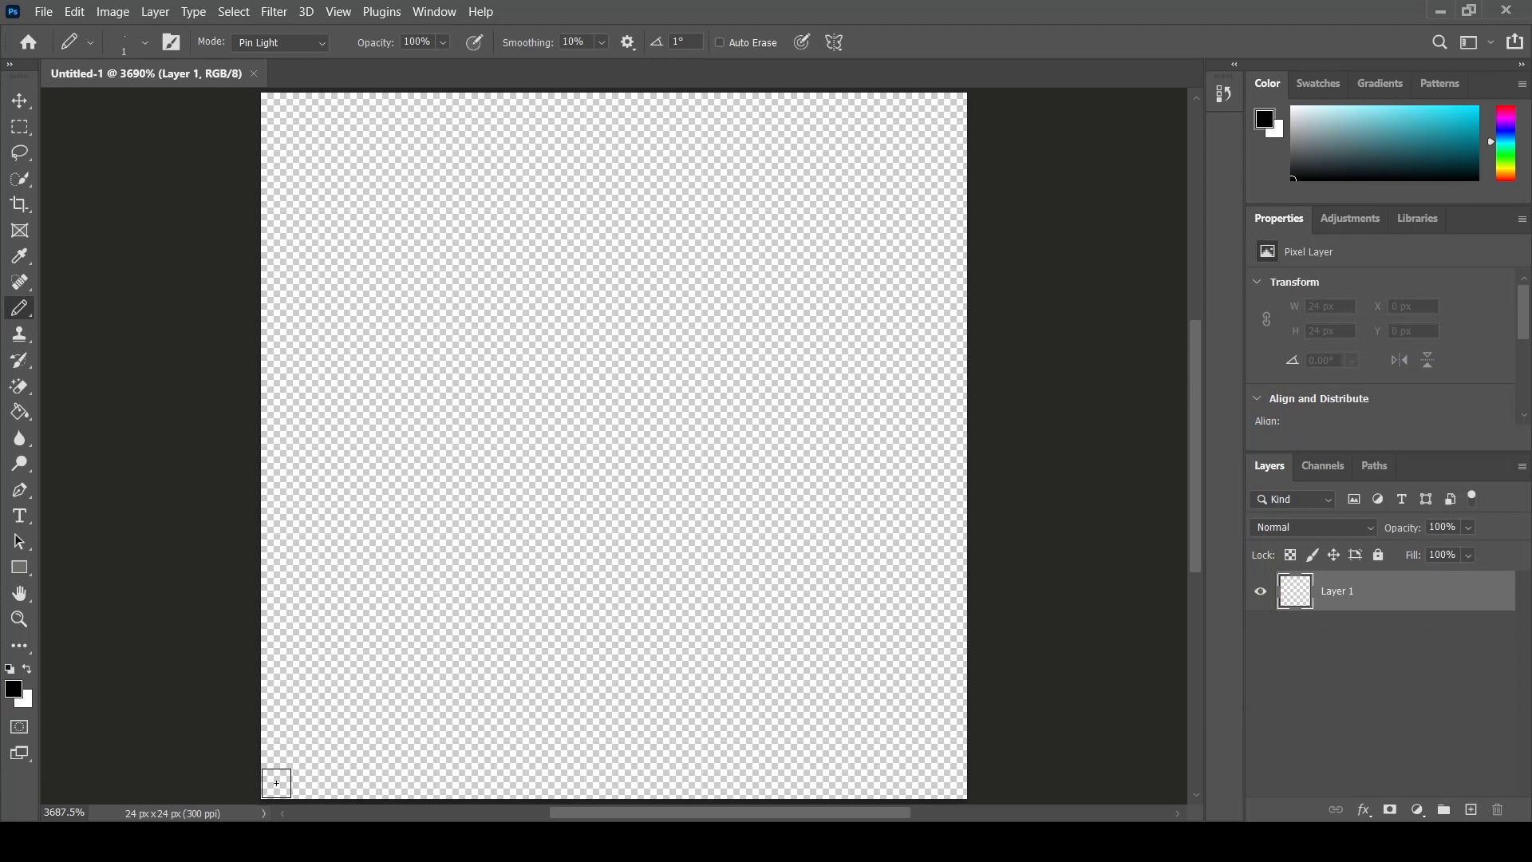
mouse_move(276, 783)
mouse_down()
mouse_move(381, 804)
mouse_move(453, 784)
mouse_up()
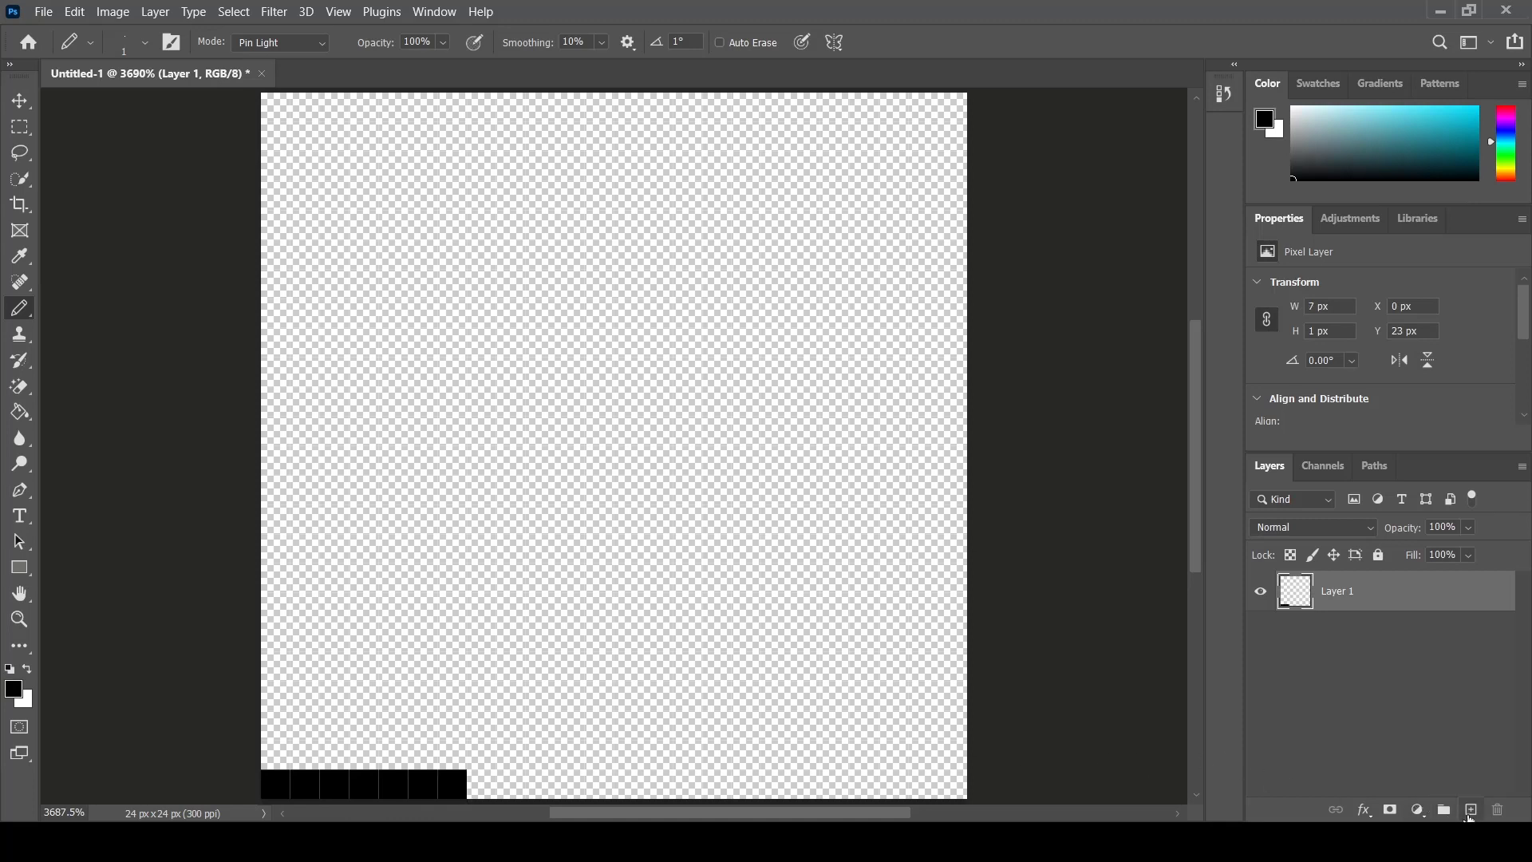
- Add a new layer and draw the back of the neck as a vertical pixel column rising from the bottom line
click(1470, 811)
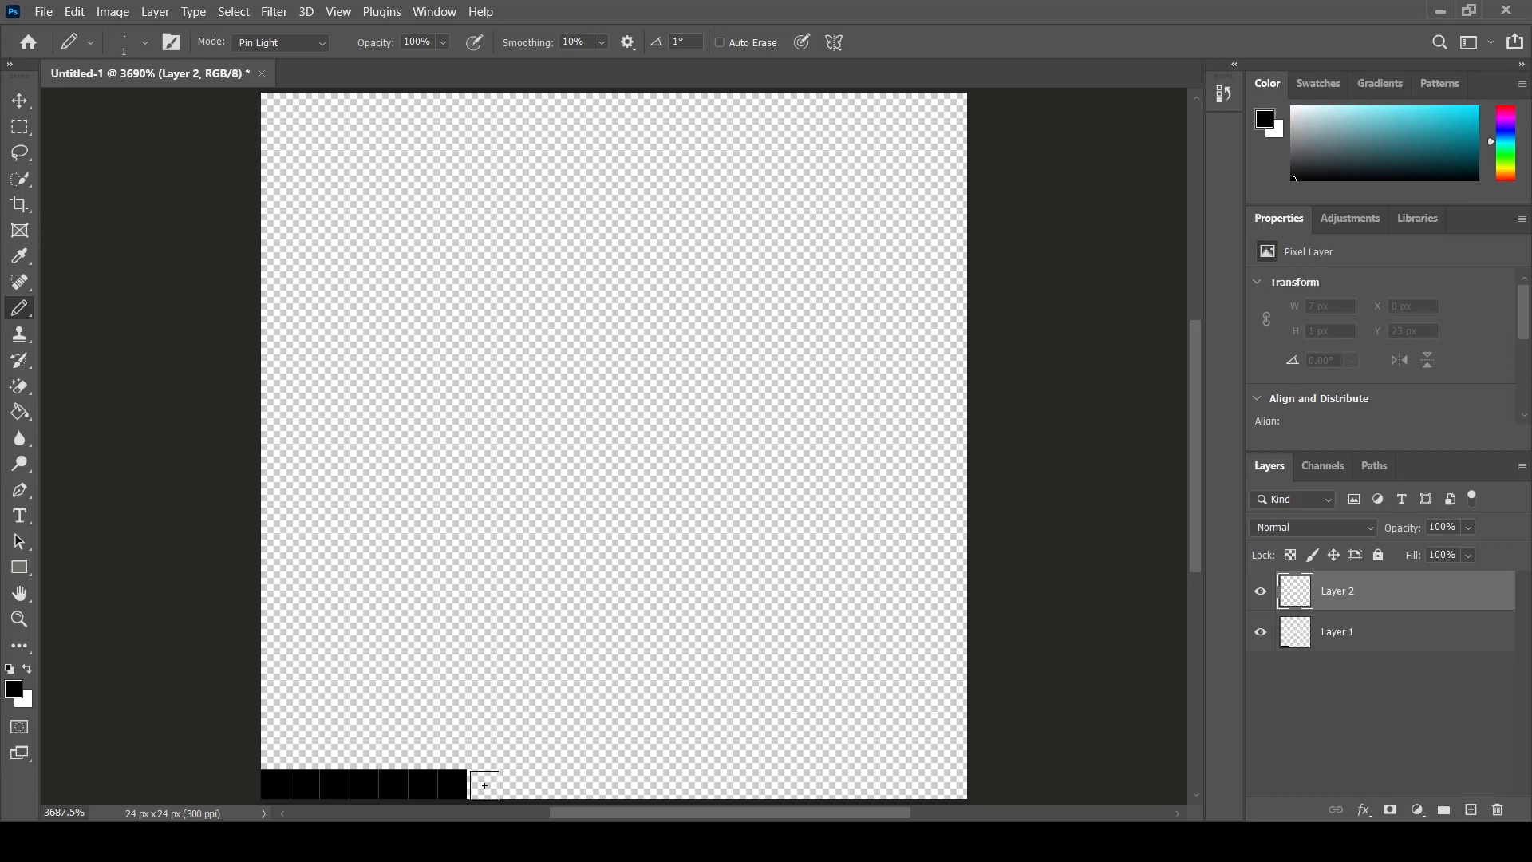
click(484, 785)
click(479, 752)
click(486, 722)
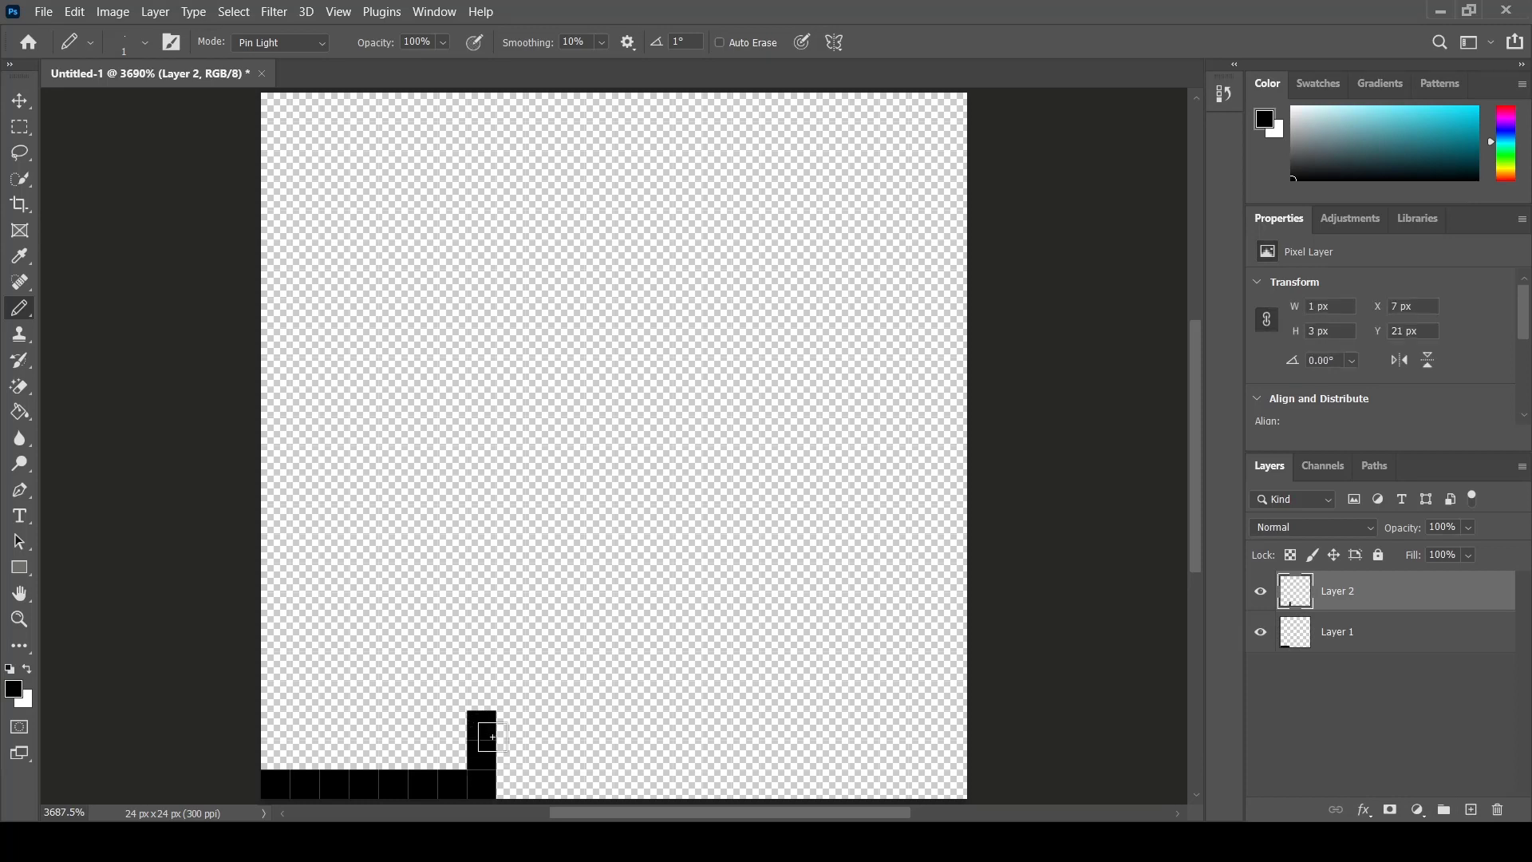
click(483, 695)
click(485, 664)
click(482, 635)
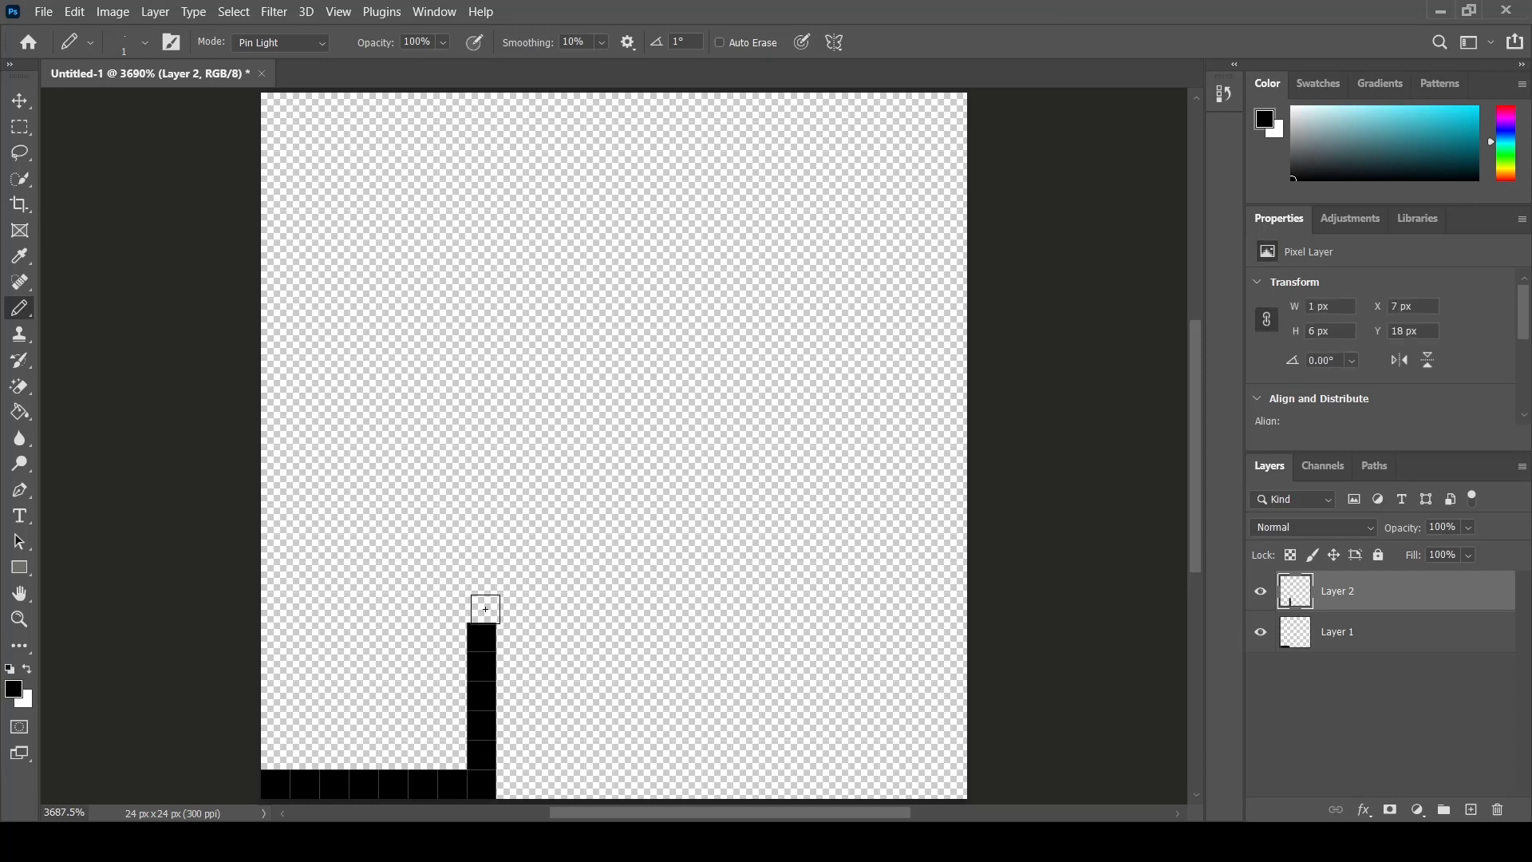
click(484, 606)
click(483, 577)
click(459, 543)
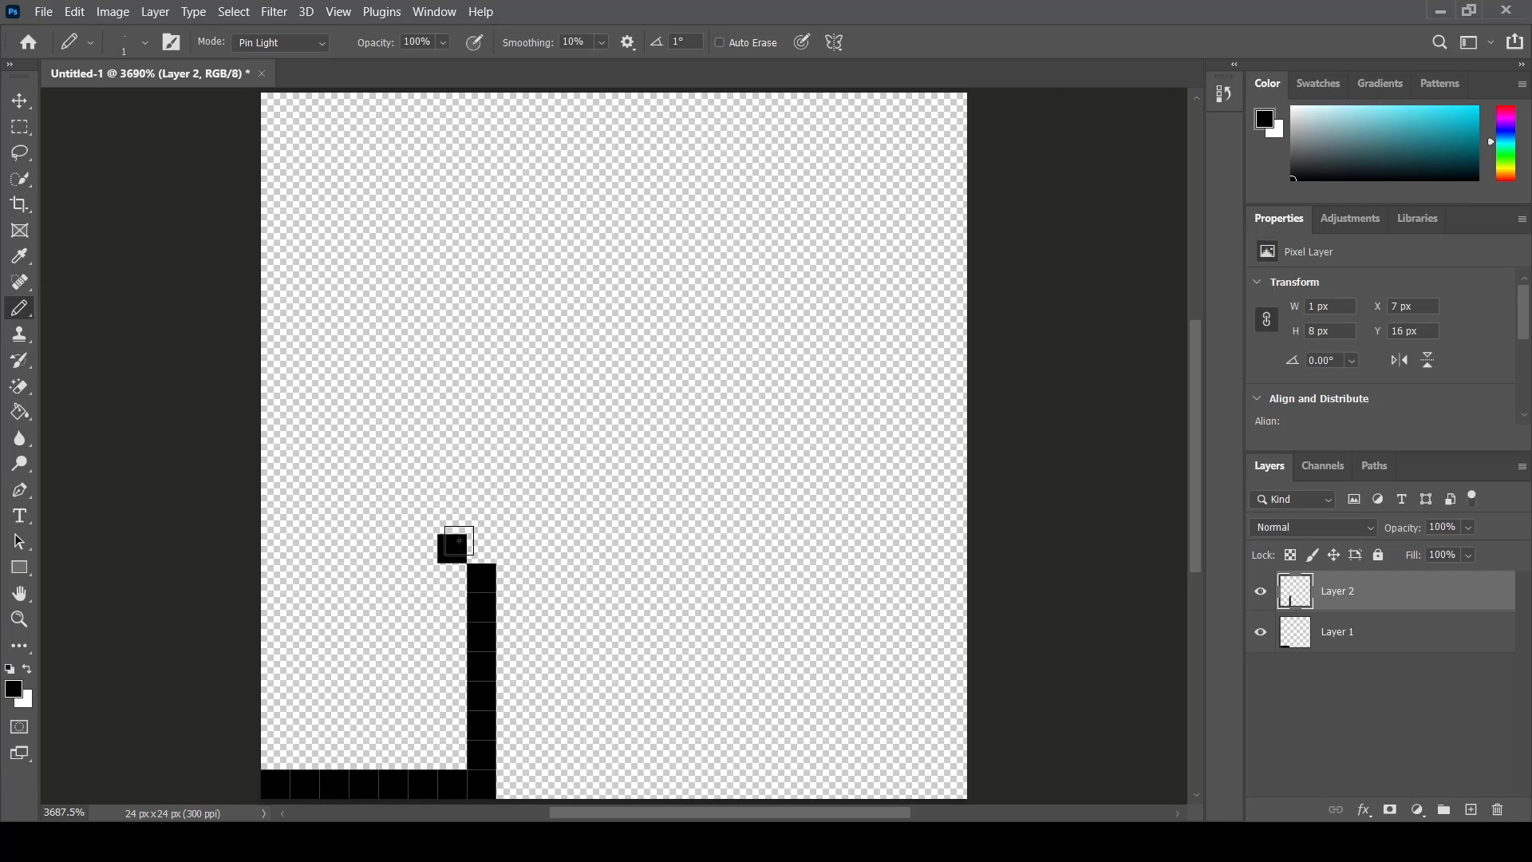
- Draw the ear outline and continue the back of the head upward as a vertical pixel column
click(481, 520)
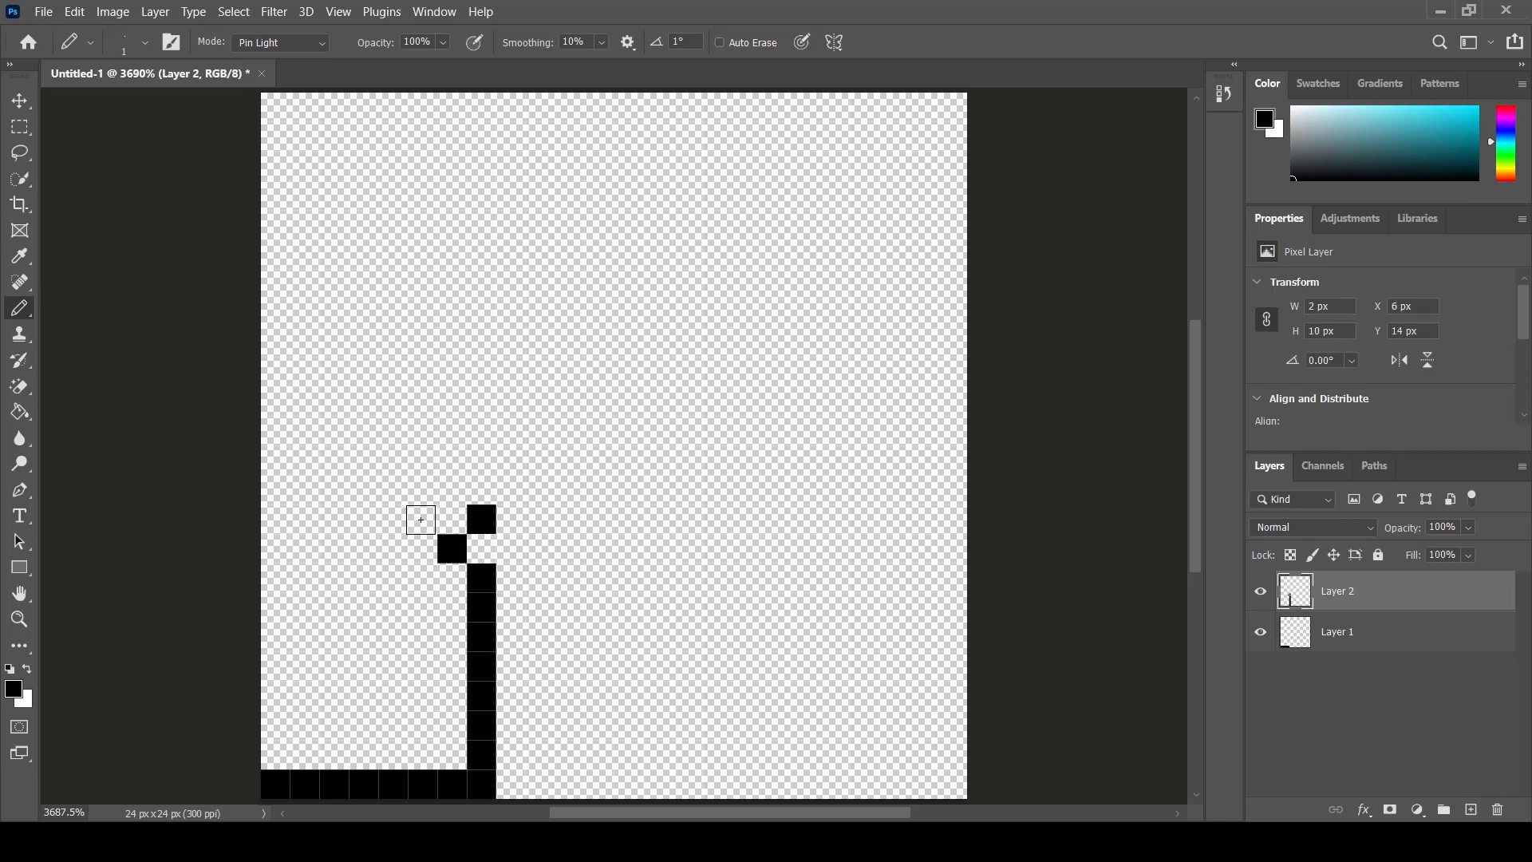
click(421, 519)
click(452, 489)
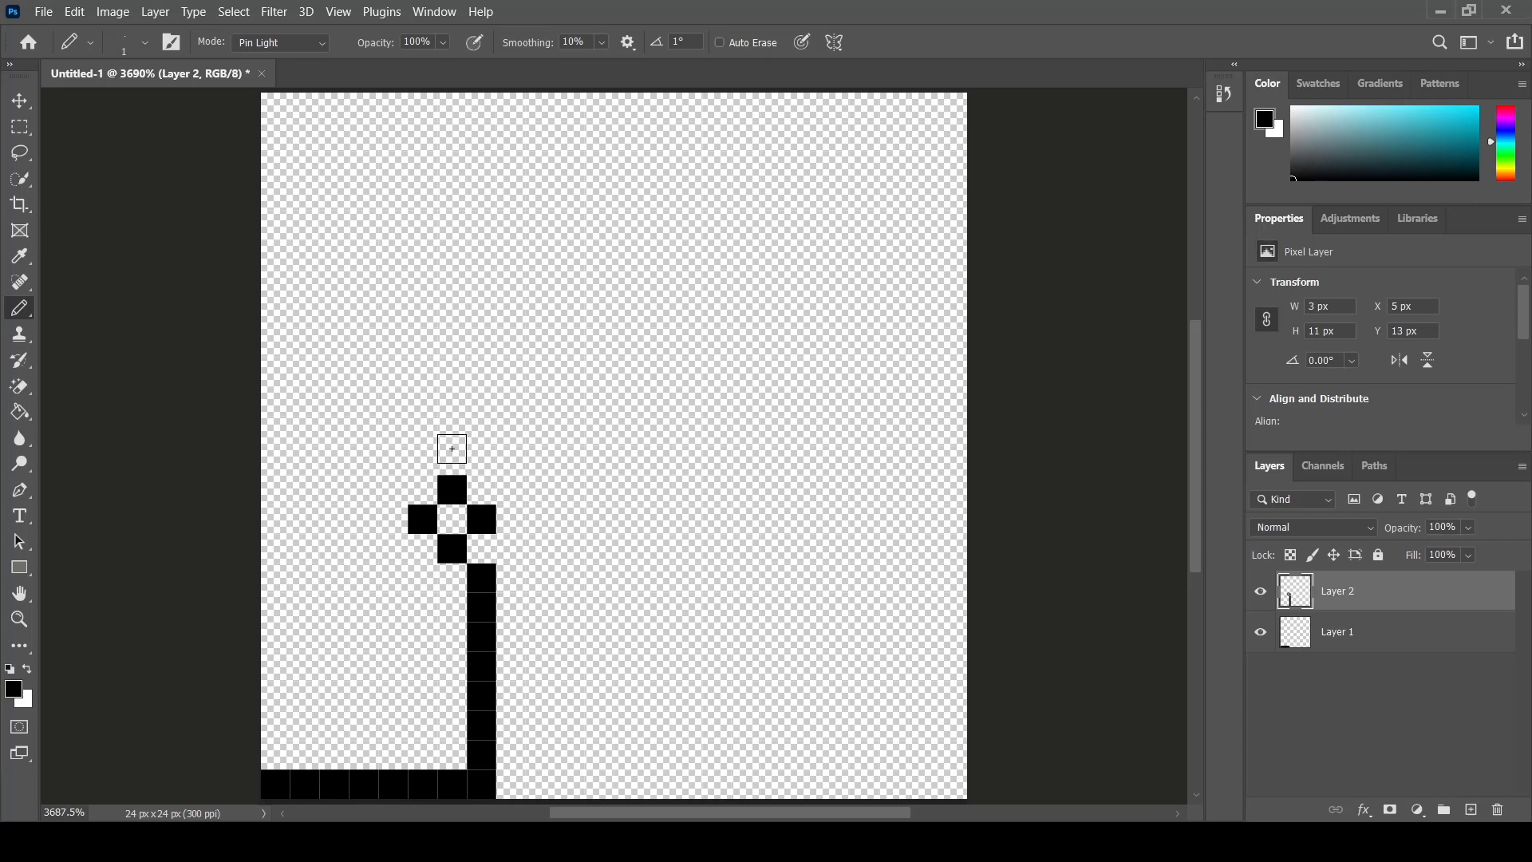
click(452, 457)
click(481, 431)
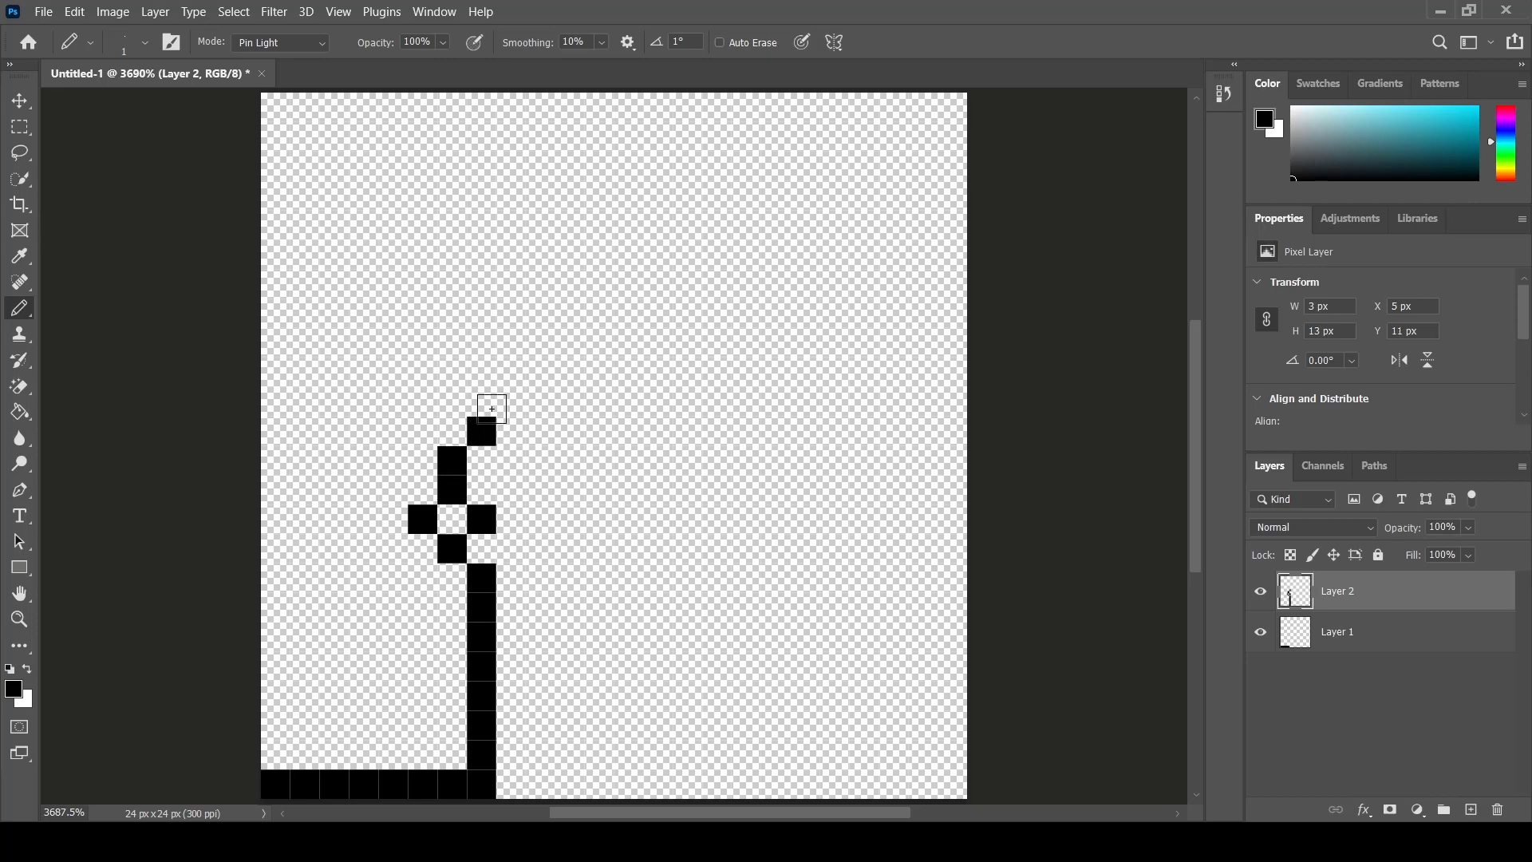
click(485, 401)
click(486, 373)
click(486, 344)
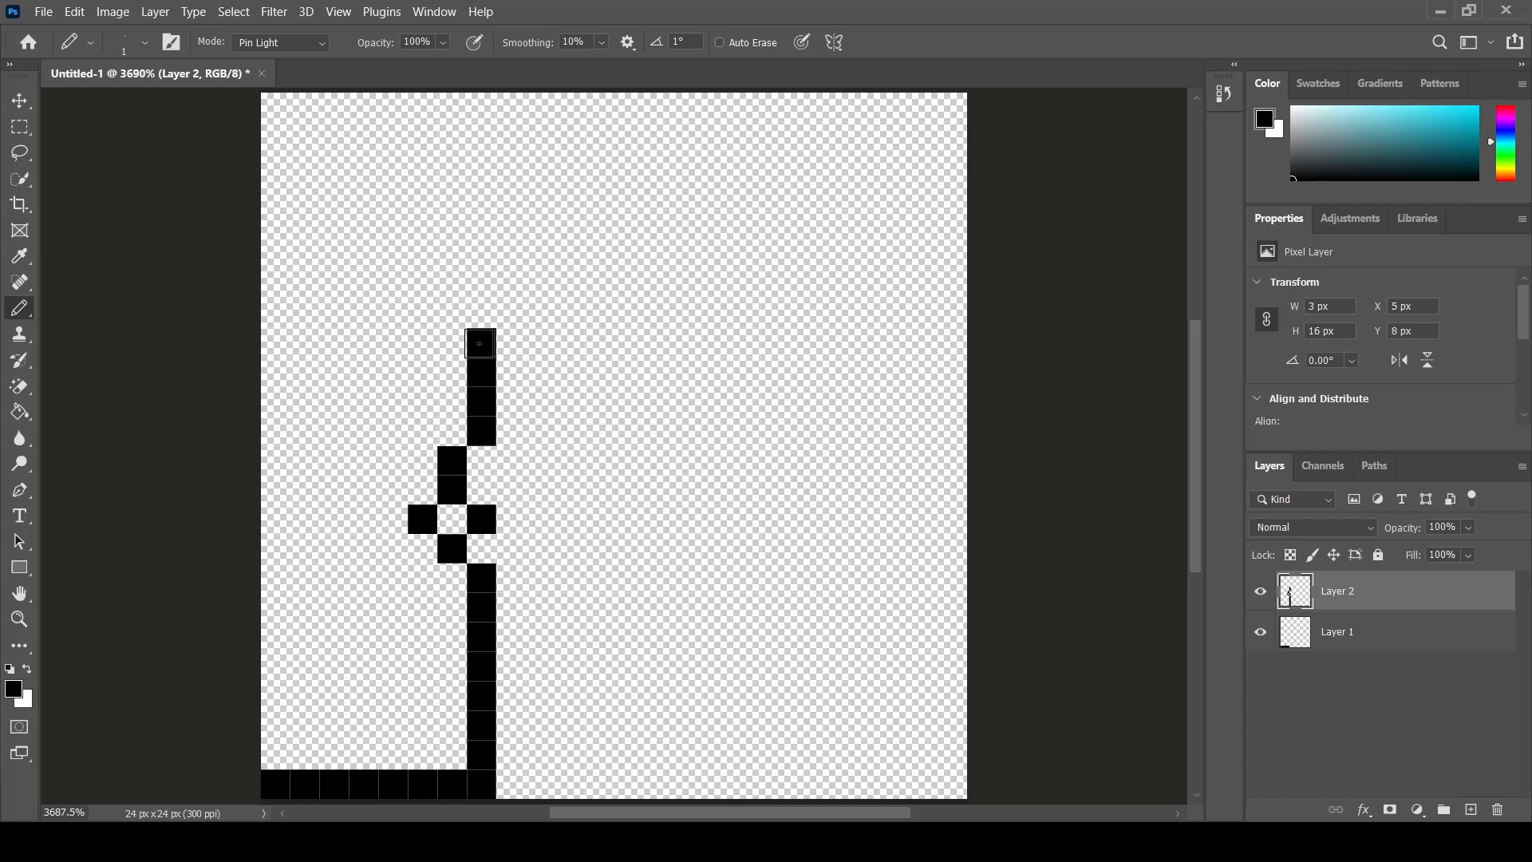
click(487, 316)
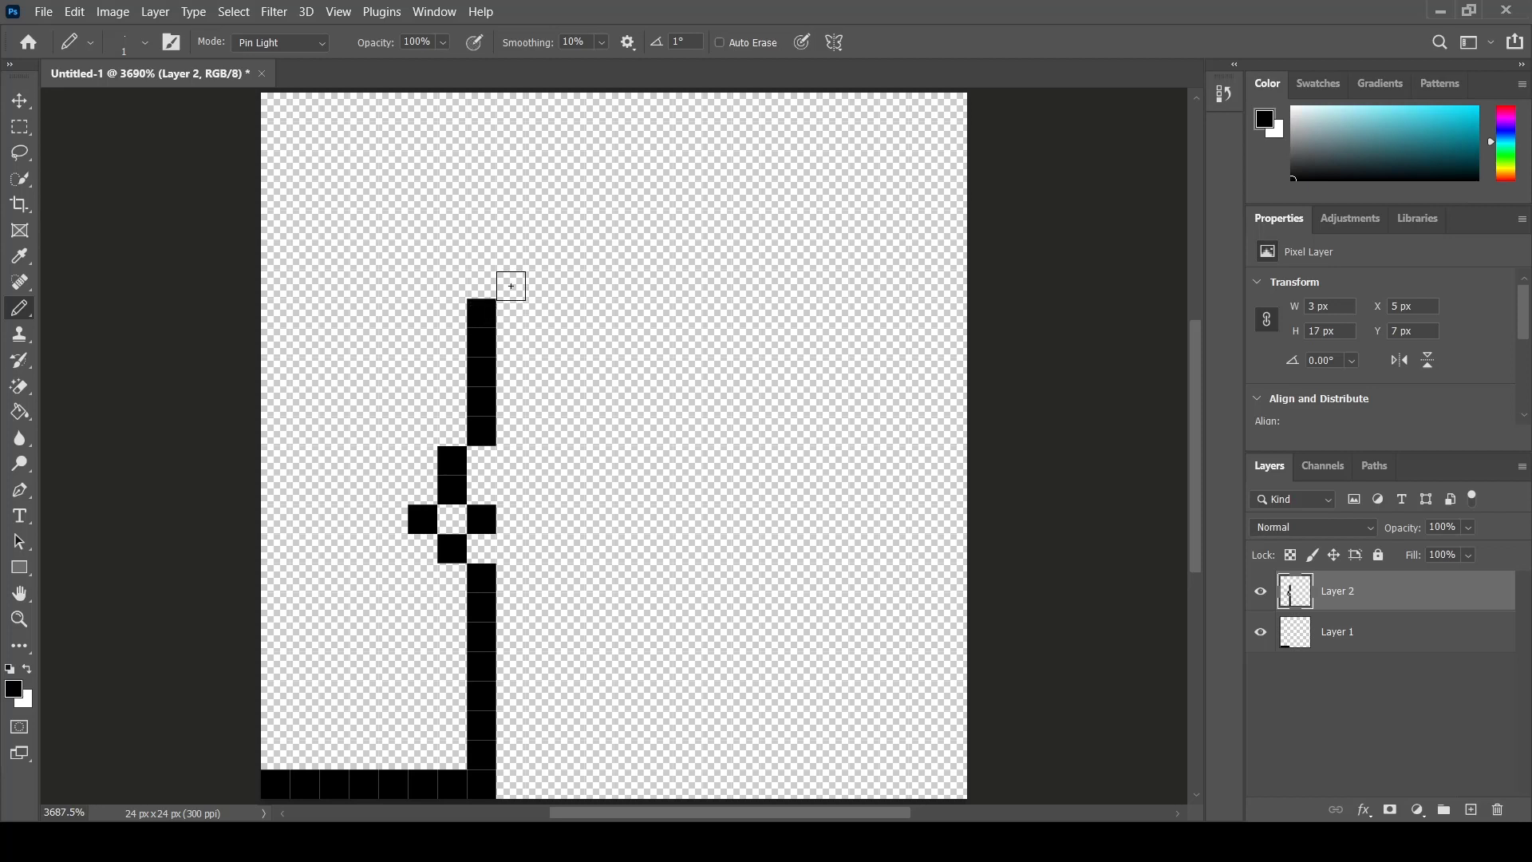
- Draw the top of the head as a diagonal step followed by a horizontal row of pixels
click(511, 283)
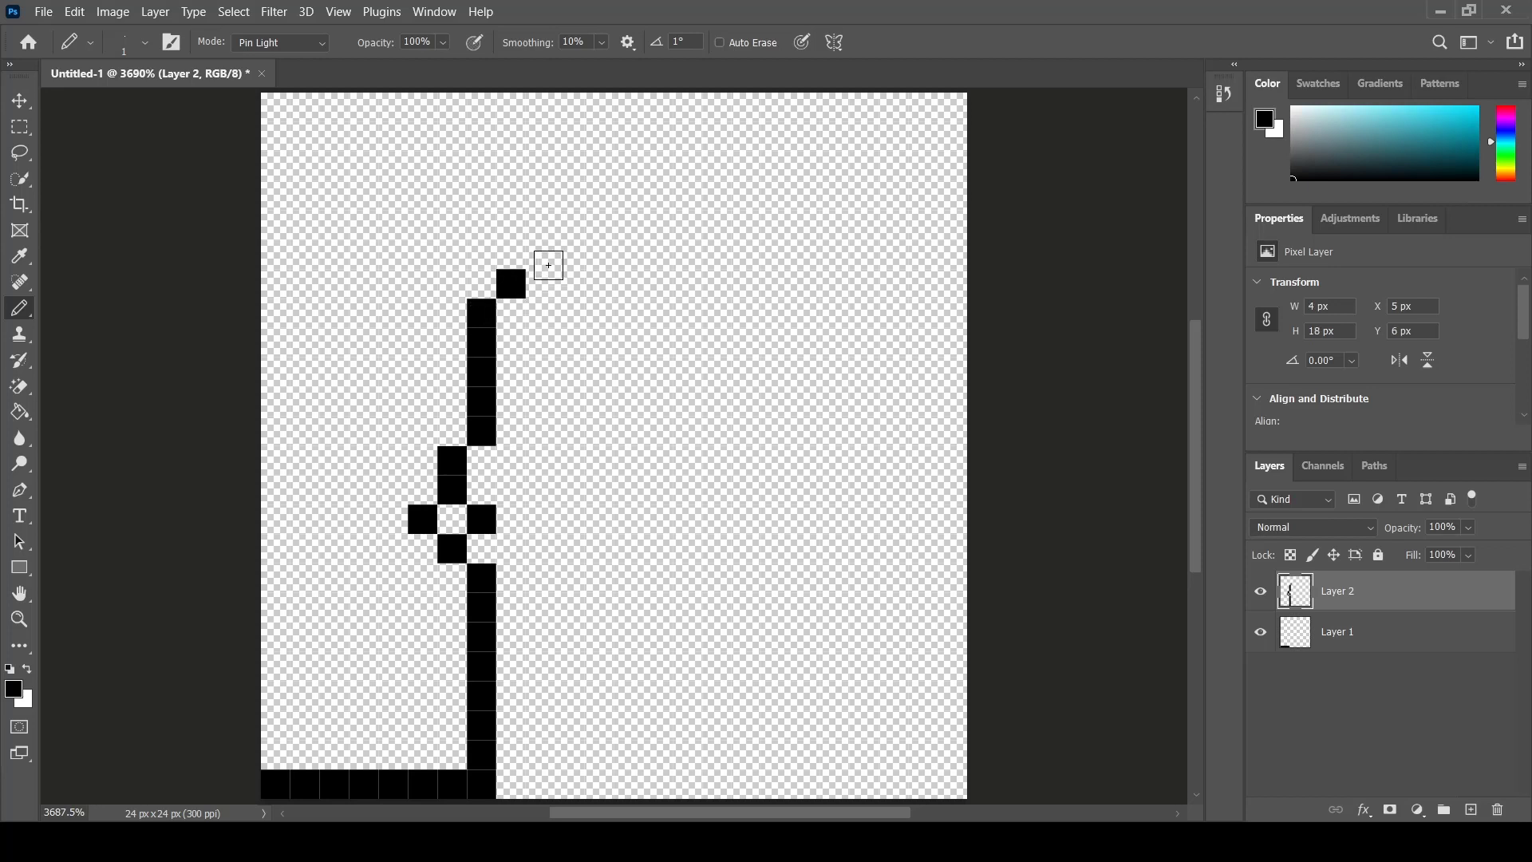
click(540, 255)
click(573, 254)
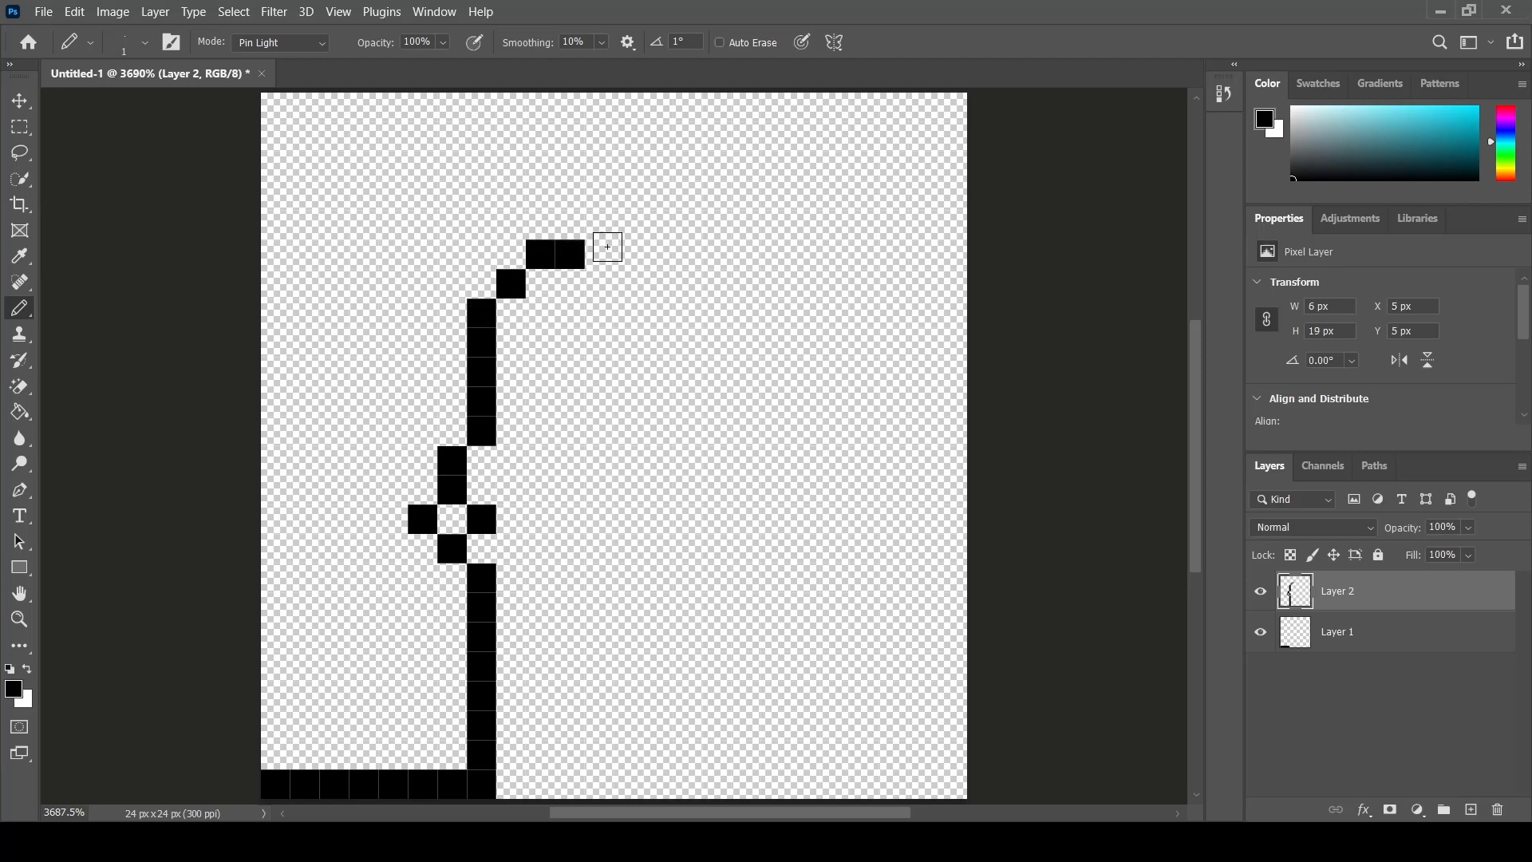
click(599, 254)
click(633, 261)
click(659, 263)
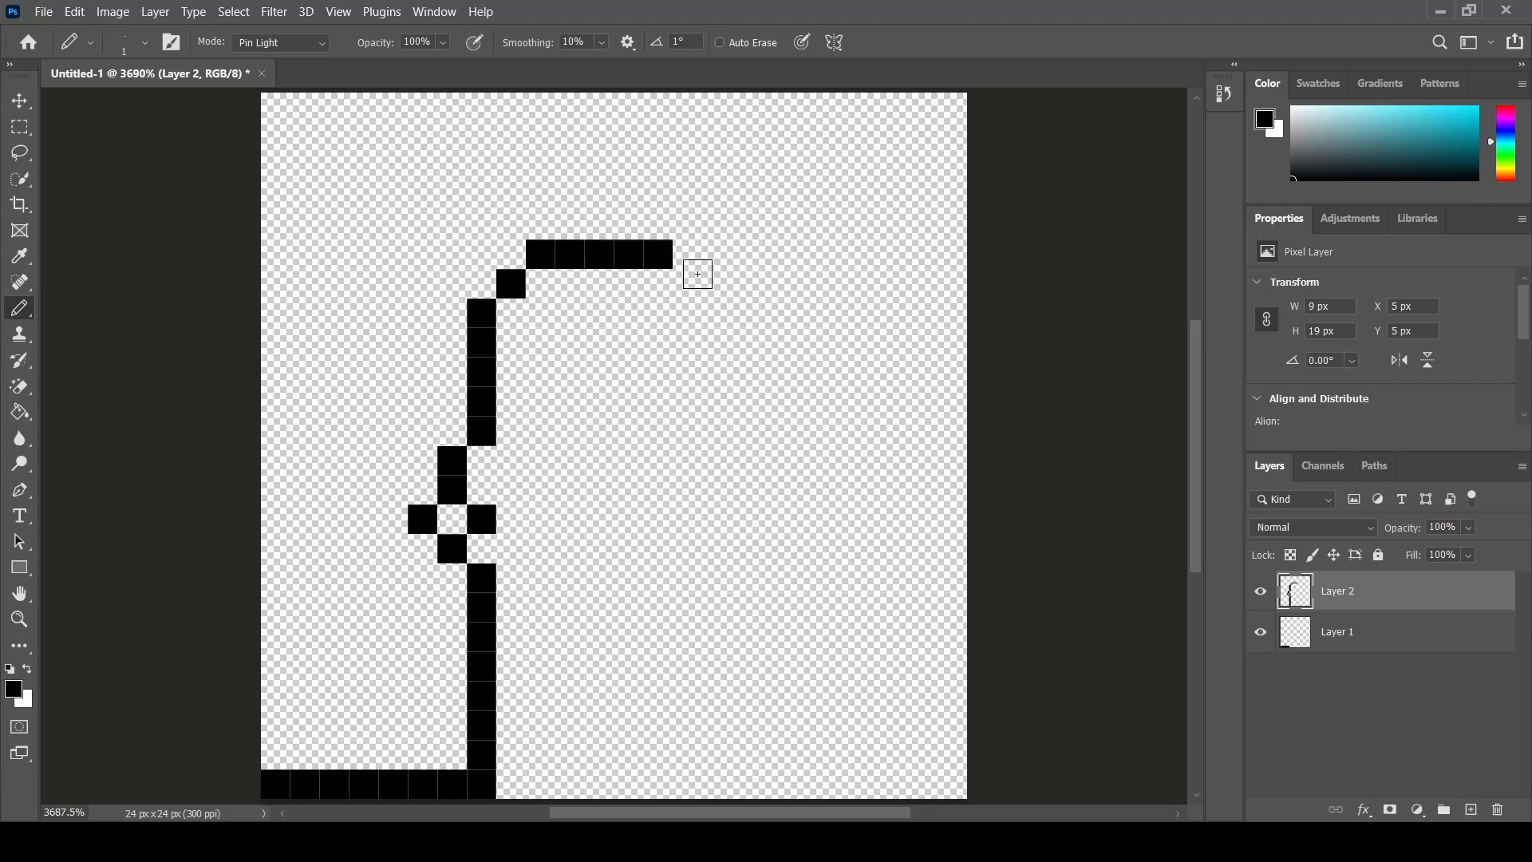
click(689, 262)
click(716, 261)
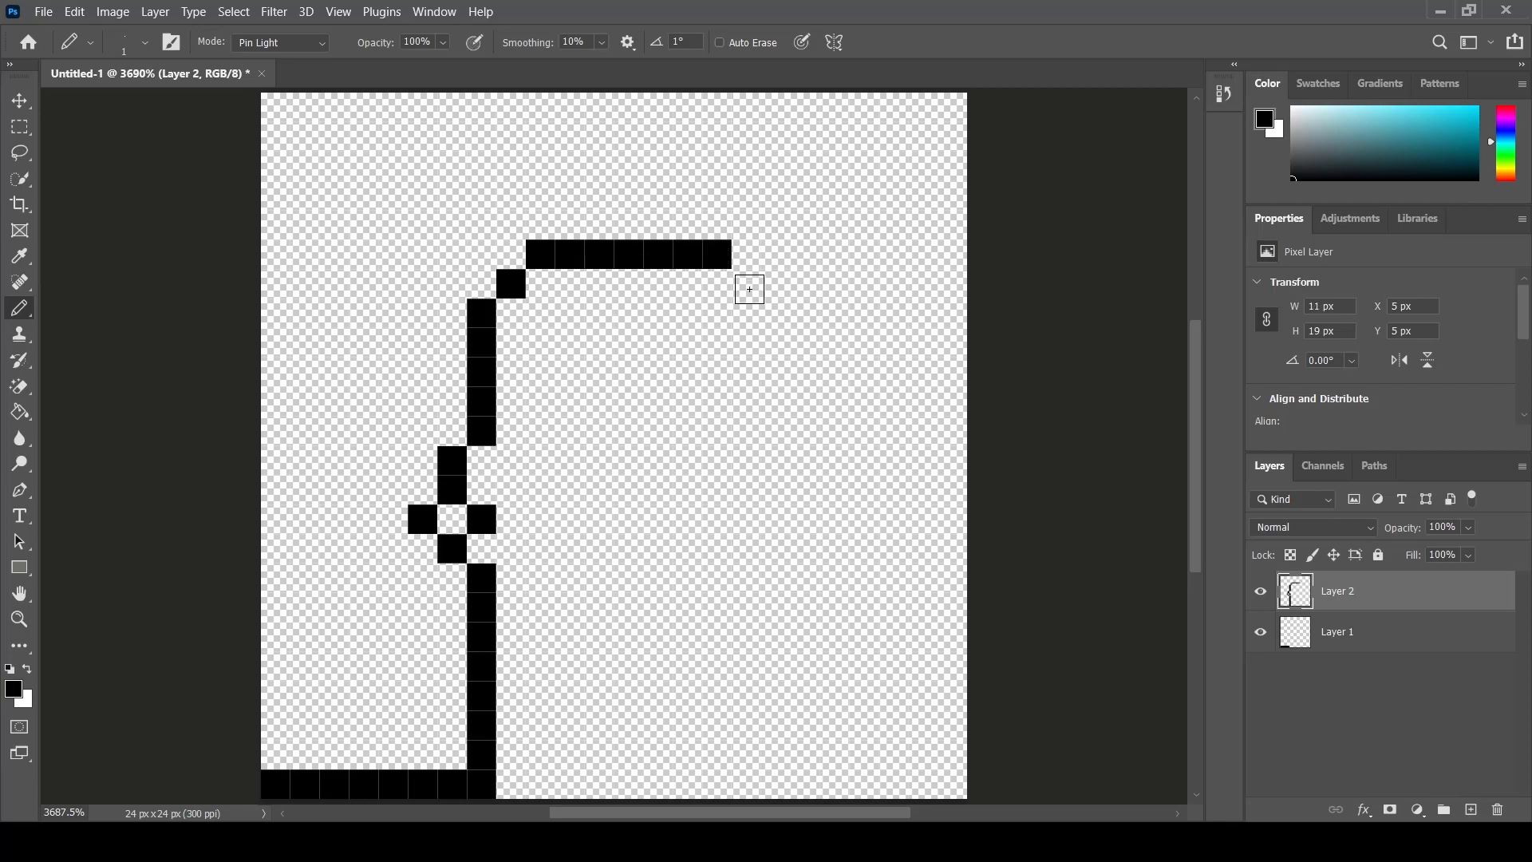
- Draw the face's right edge stepping down from the top of the head as a long vertical pixel column
click(748, 284)
click(775, 316)
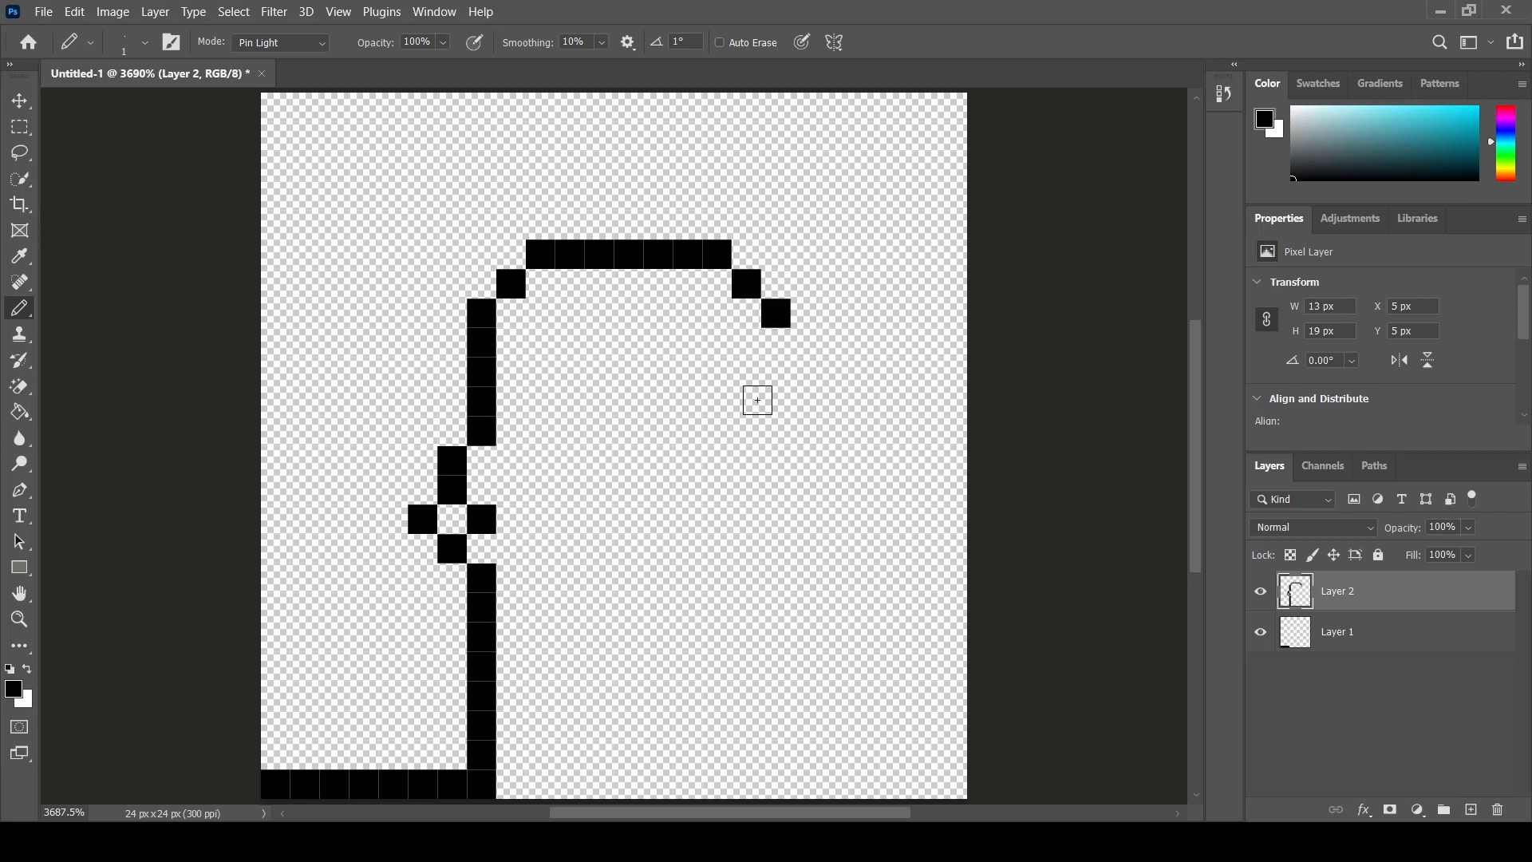
click(778, 350)
click(779, 374)
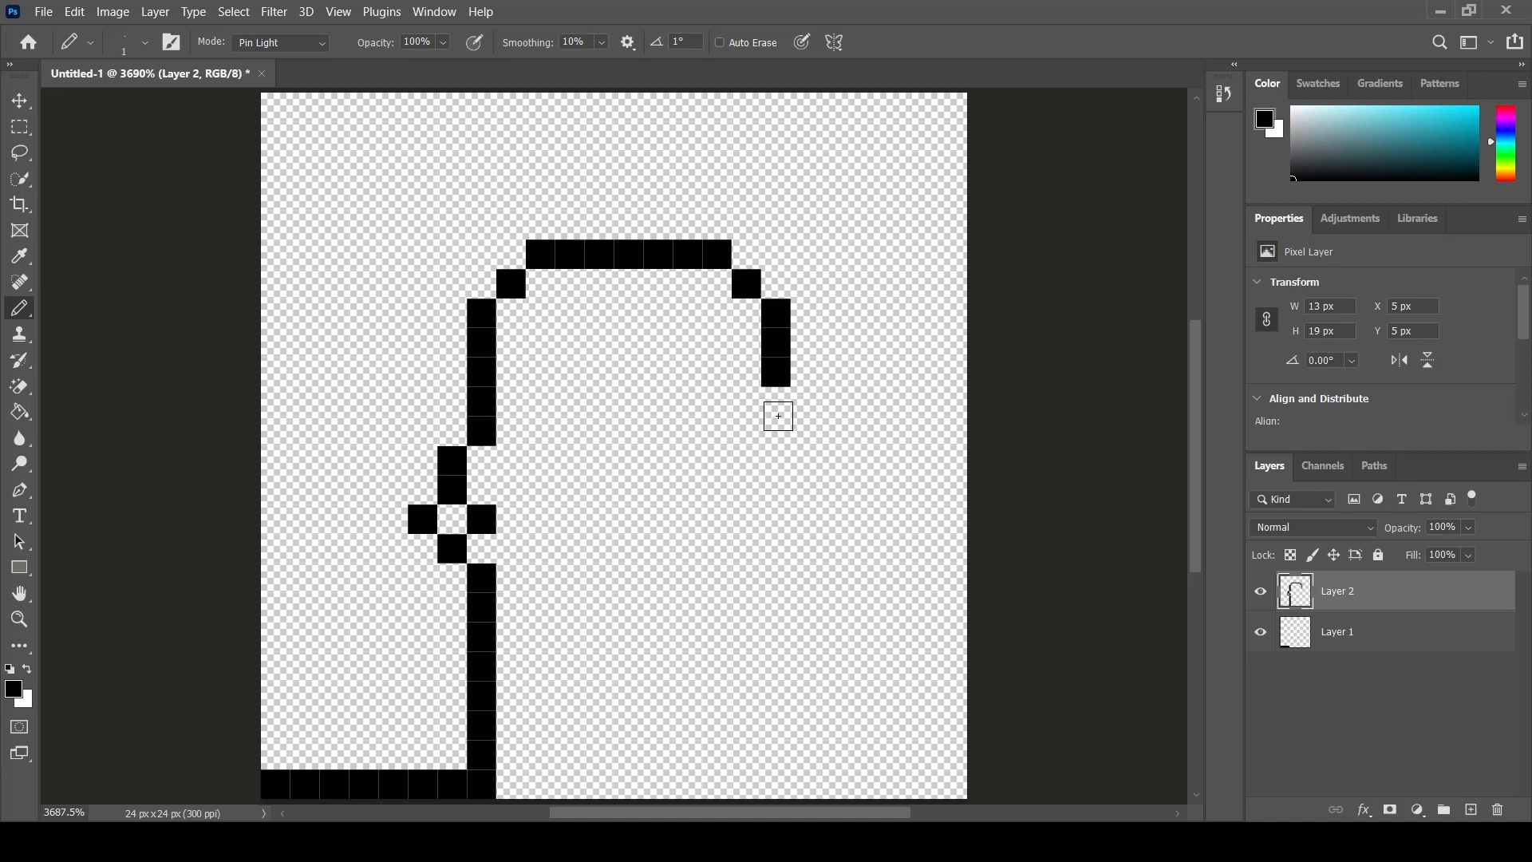
click(777, 402)
click(780, 432)
click(779, 461)
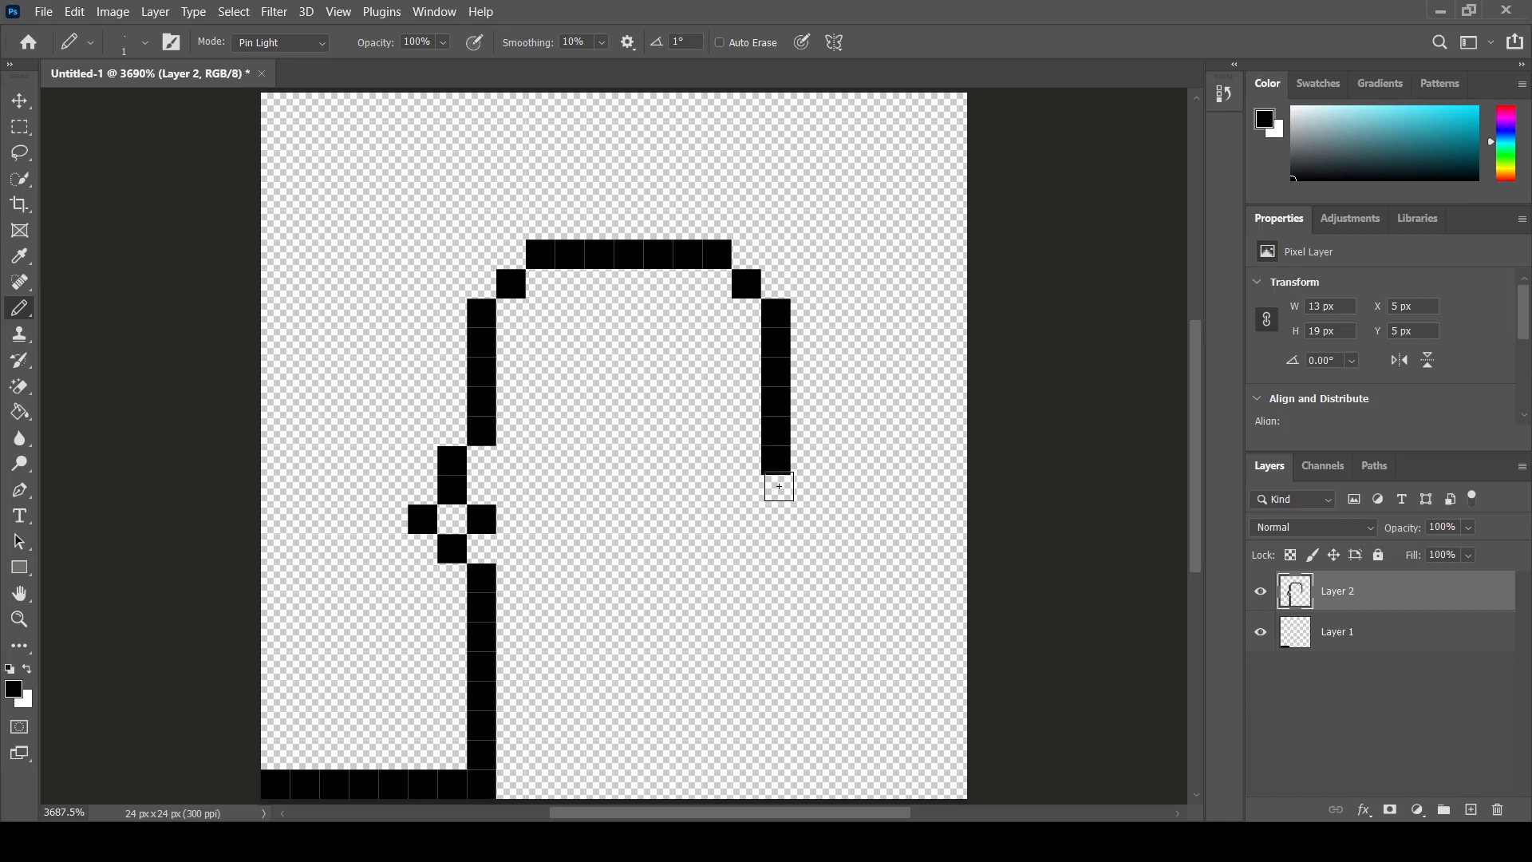
click(780, 490)
click(781, 520)
click(781, 550)
click(781, 580)
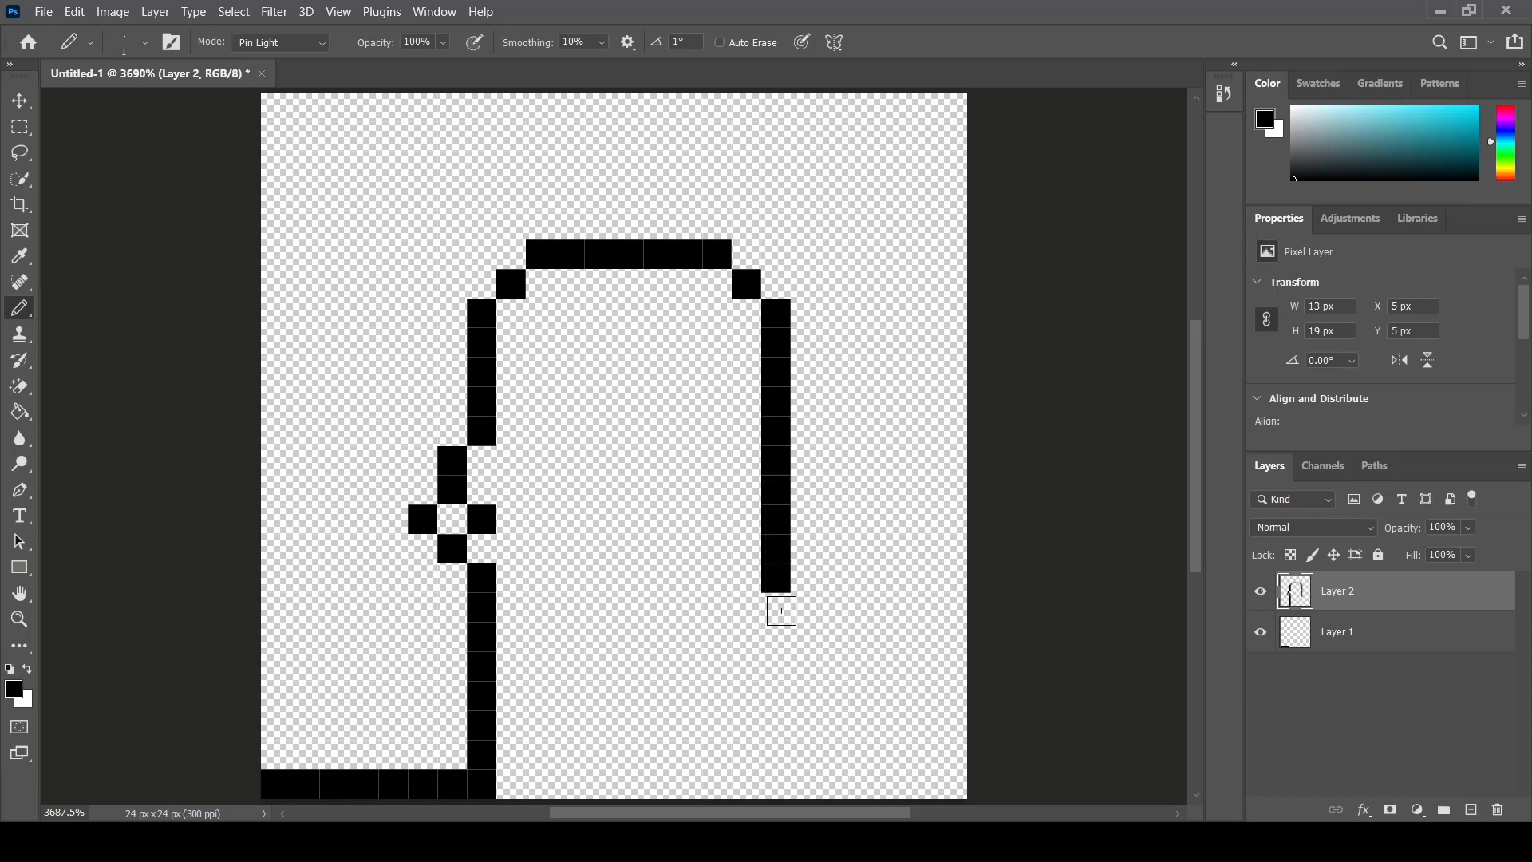
click(781, 609)
click(781, 638)
click(778, 667)
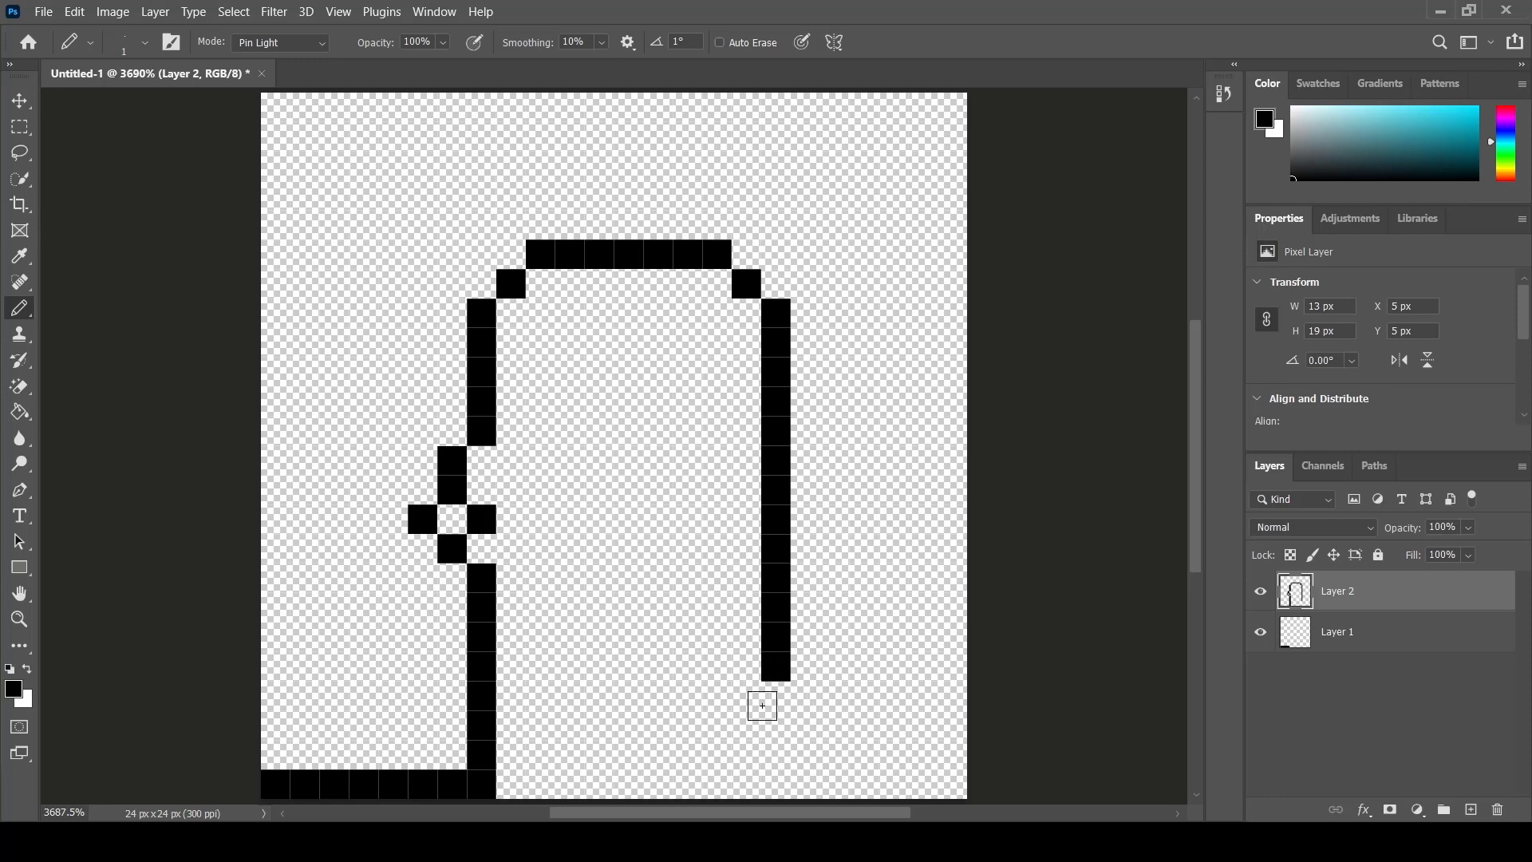
- Draw the chin curving left and the front of the neck running down to the bottom edge
click(756, 701)
click(713, 725)
click(687, 724)
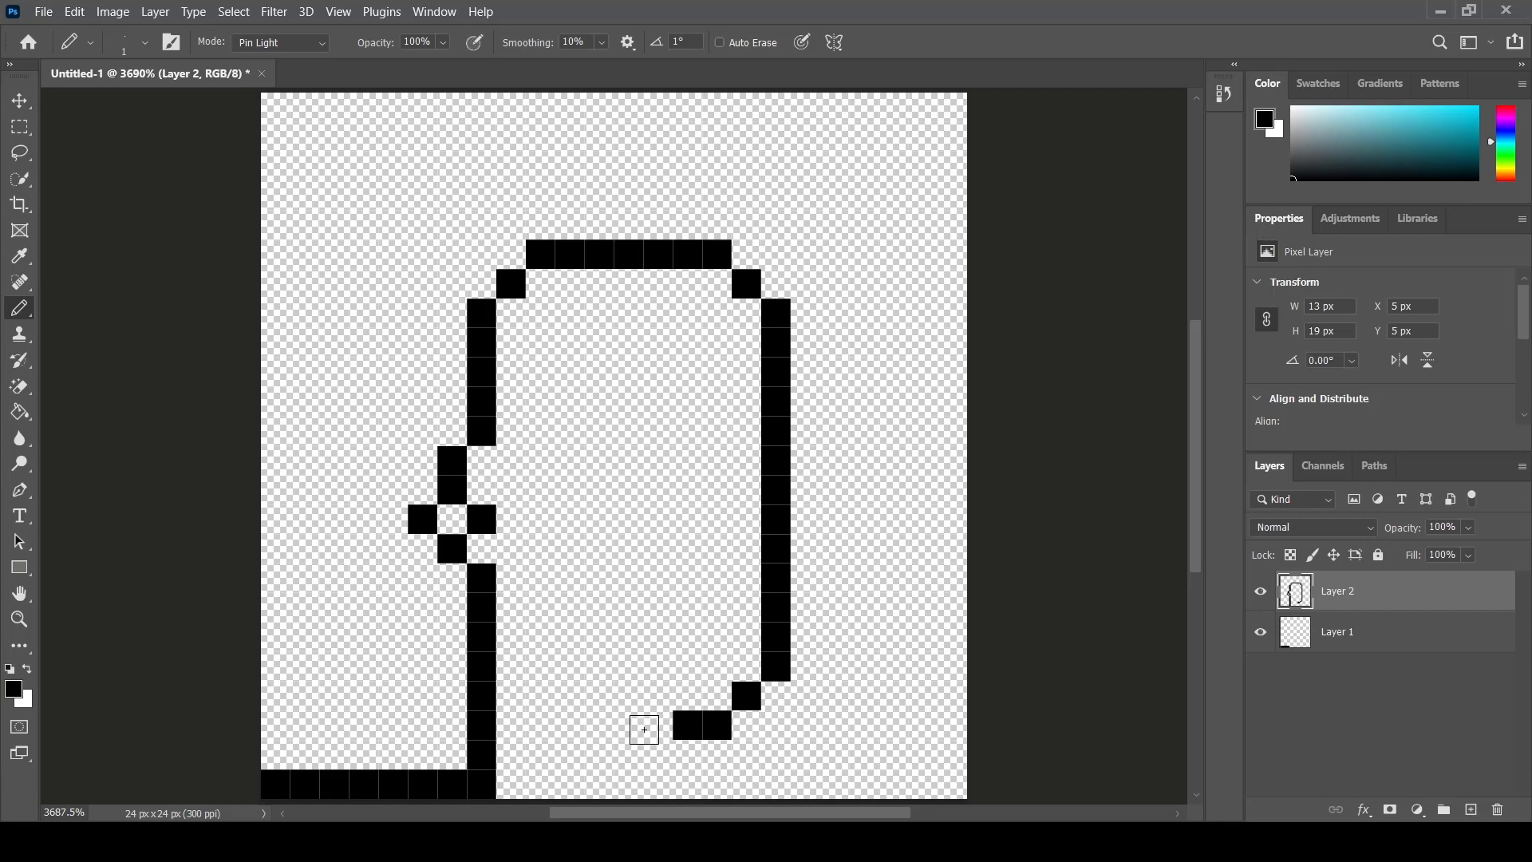
click(657, 724)
click(631, 736)
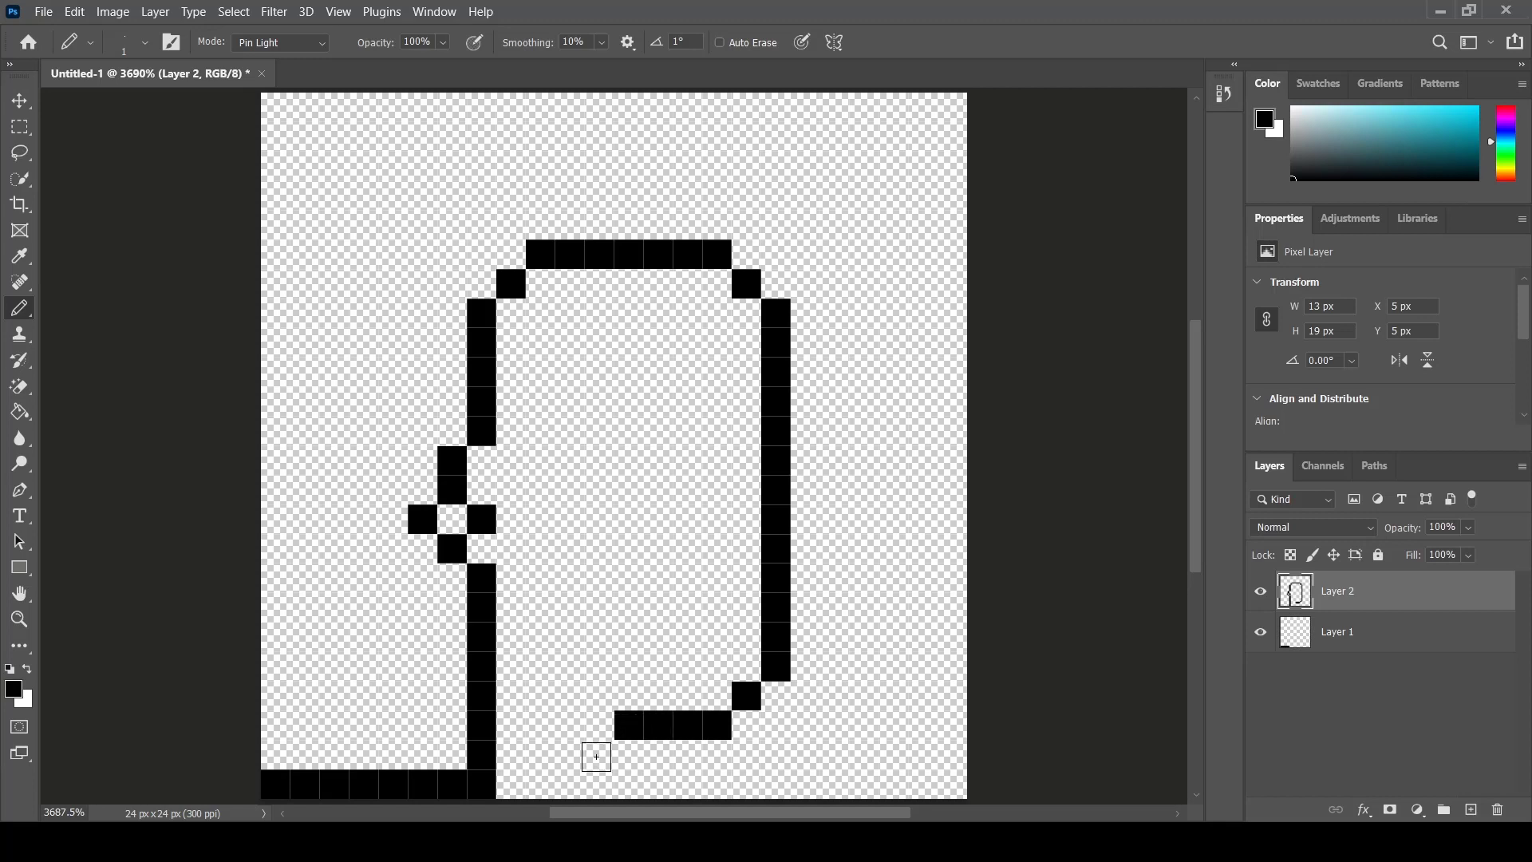
click(600, 754)
click(599, 786)
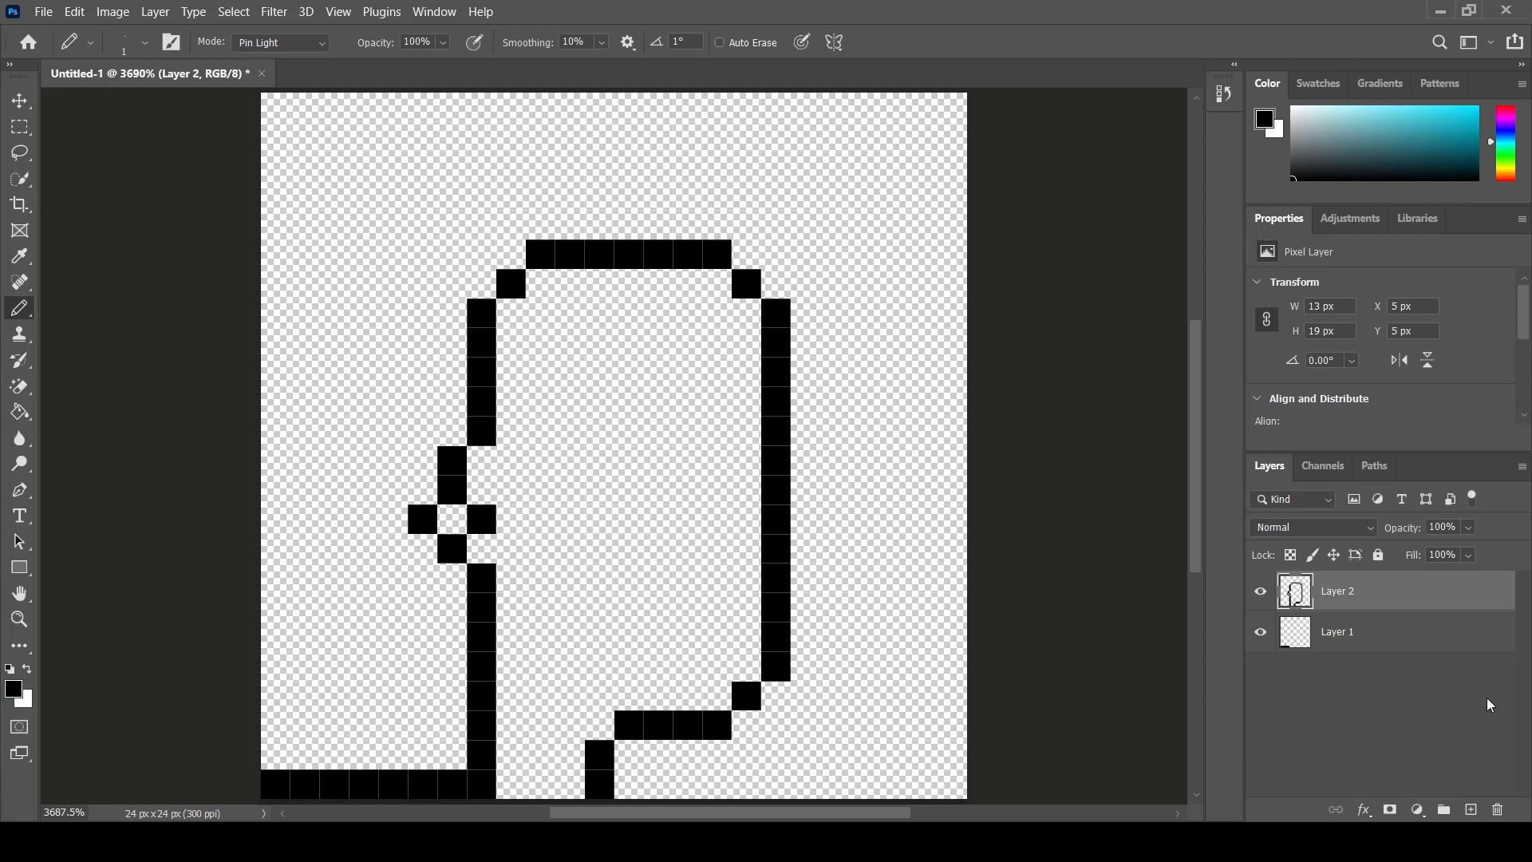
- Delete Layer 1 containing the bottom line
click(1488, 652)
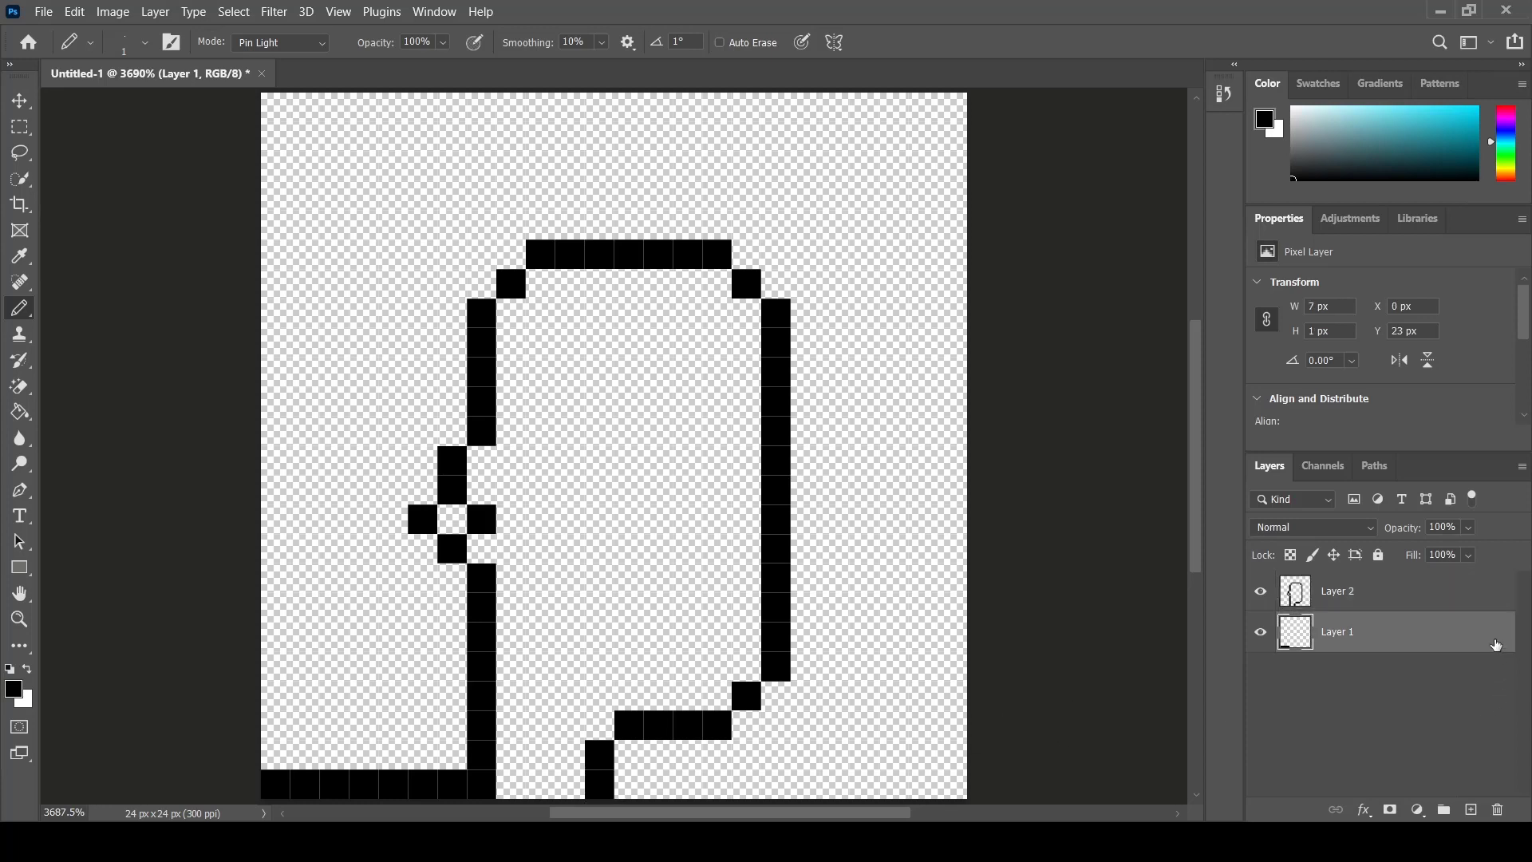
drag(1500, 643, 1498, 809)
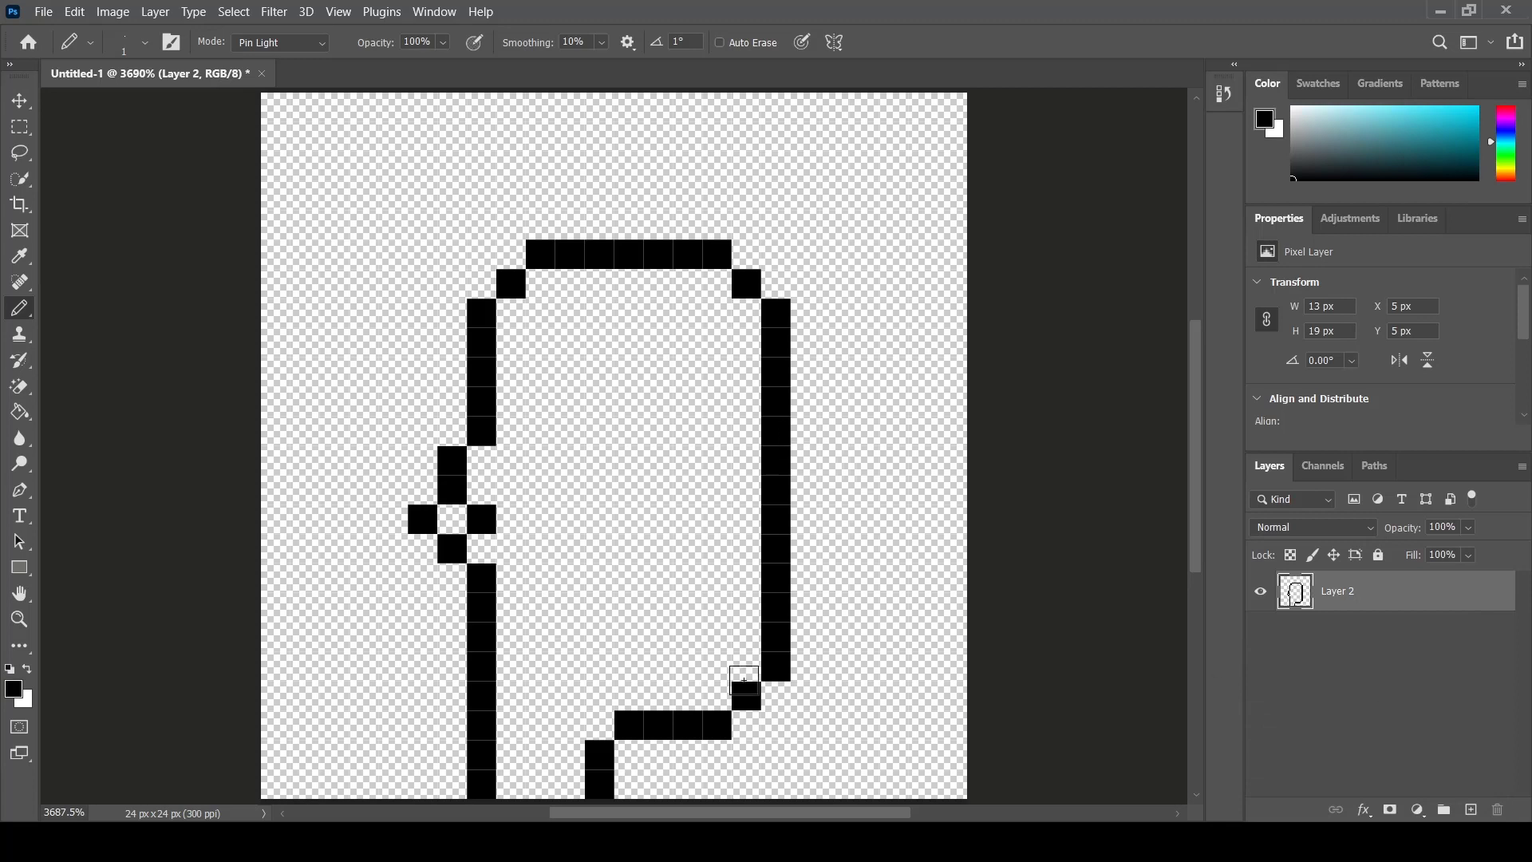
- Draw a three-pixel horizontal mouth near the bottom of the face
click(688, 642)
click(657, 640)
click(627, 639)
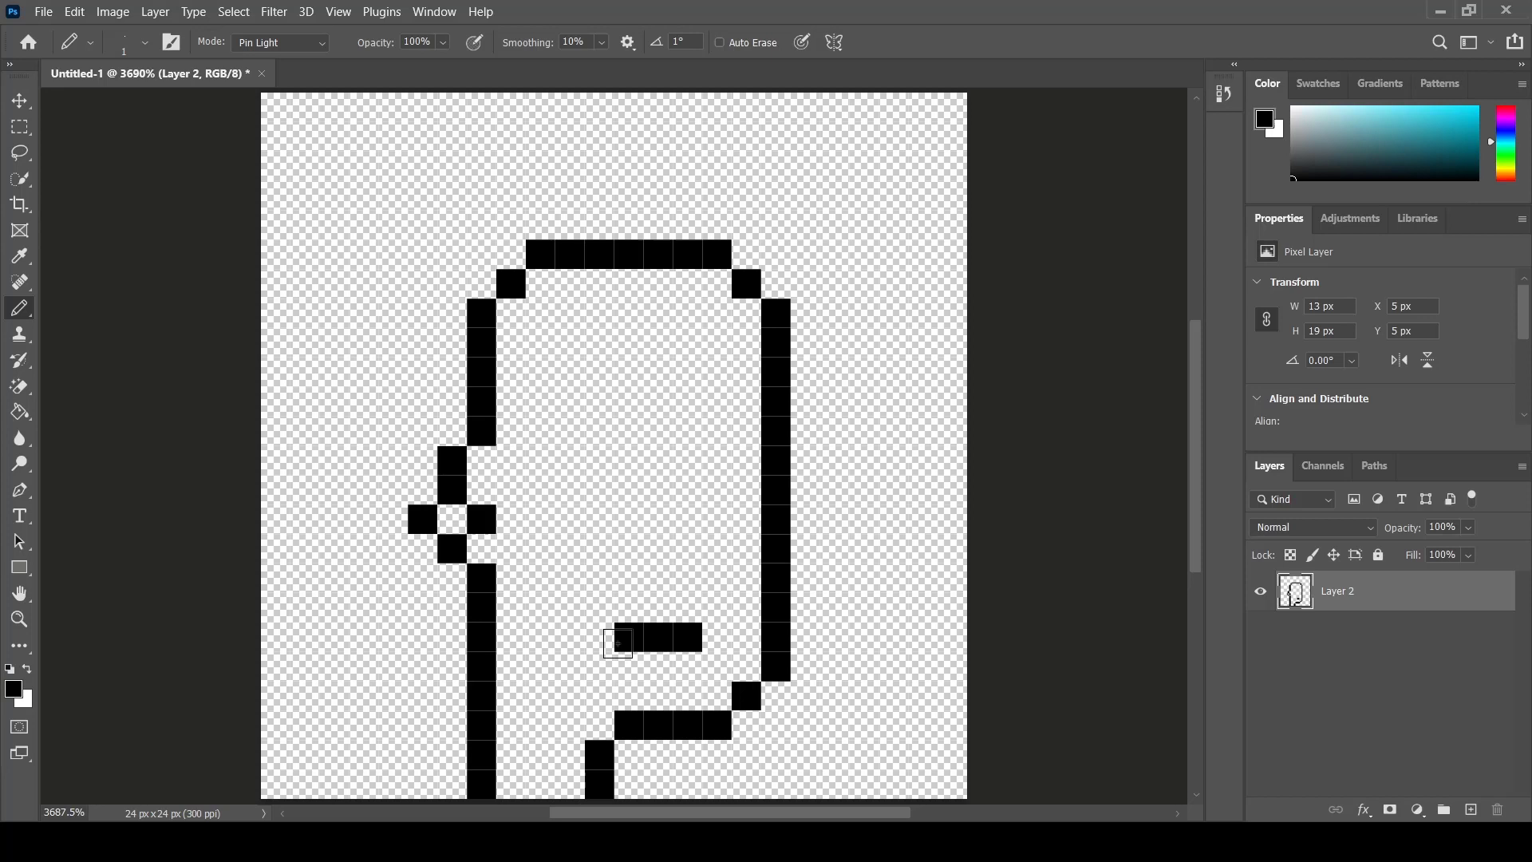
- Draw a two-pixel nose above the mouth and two single-pixel eyes
click(685, 548)
click(657, 547)
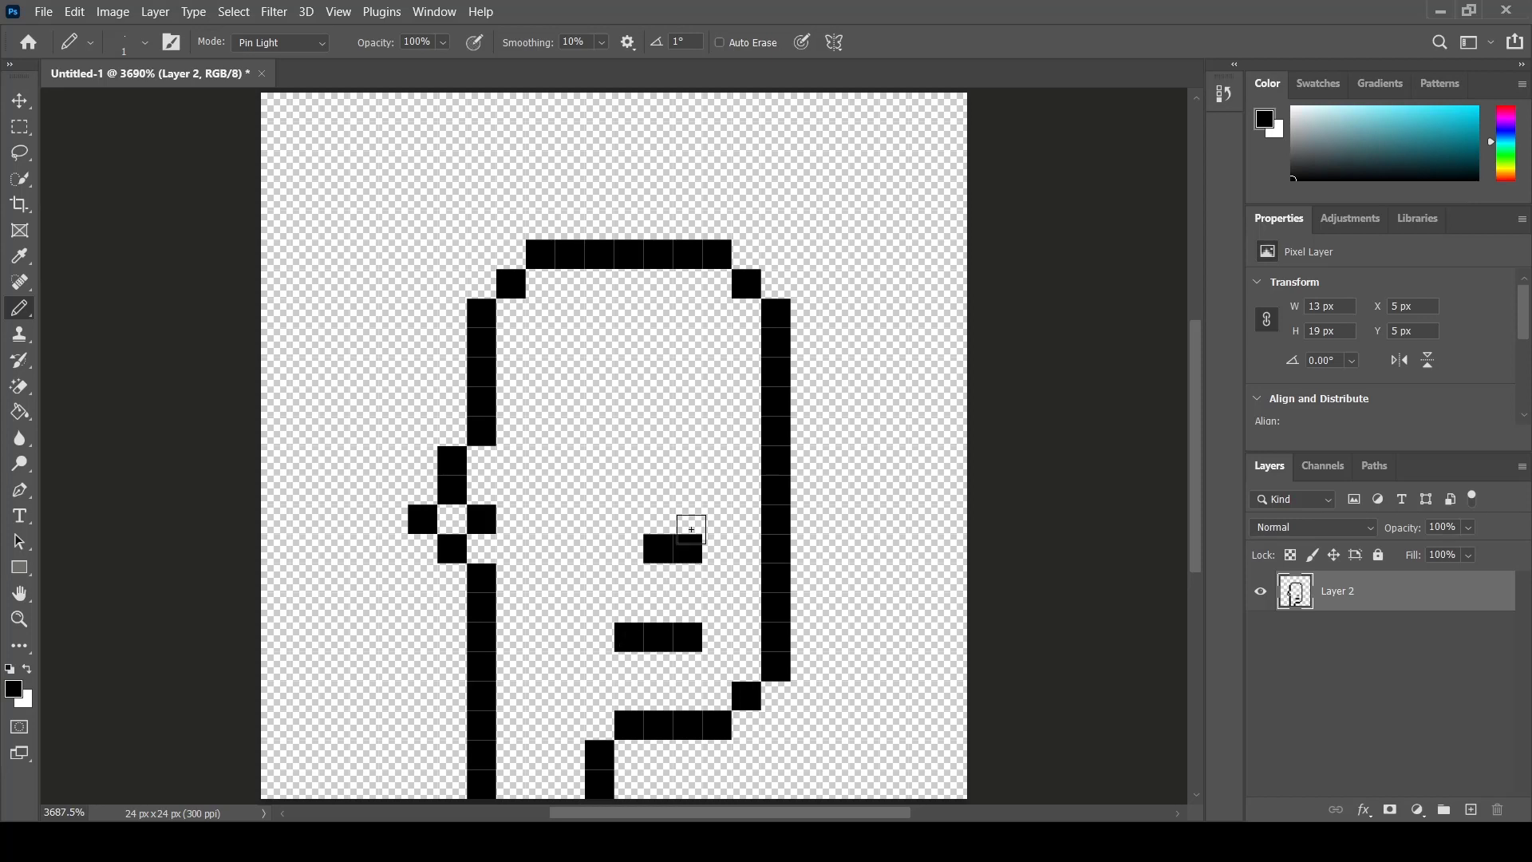
click(713, 461)
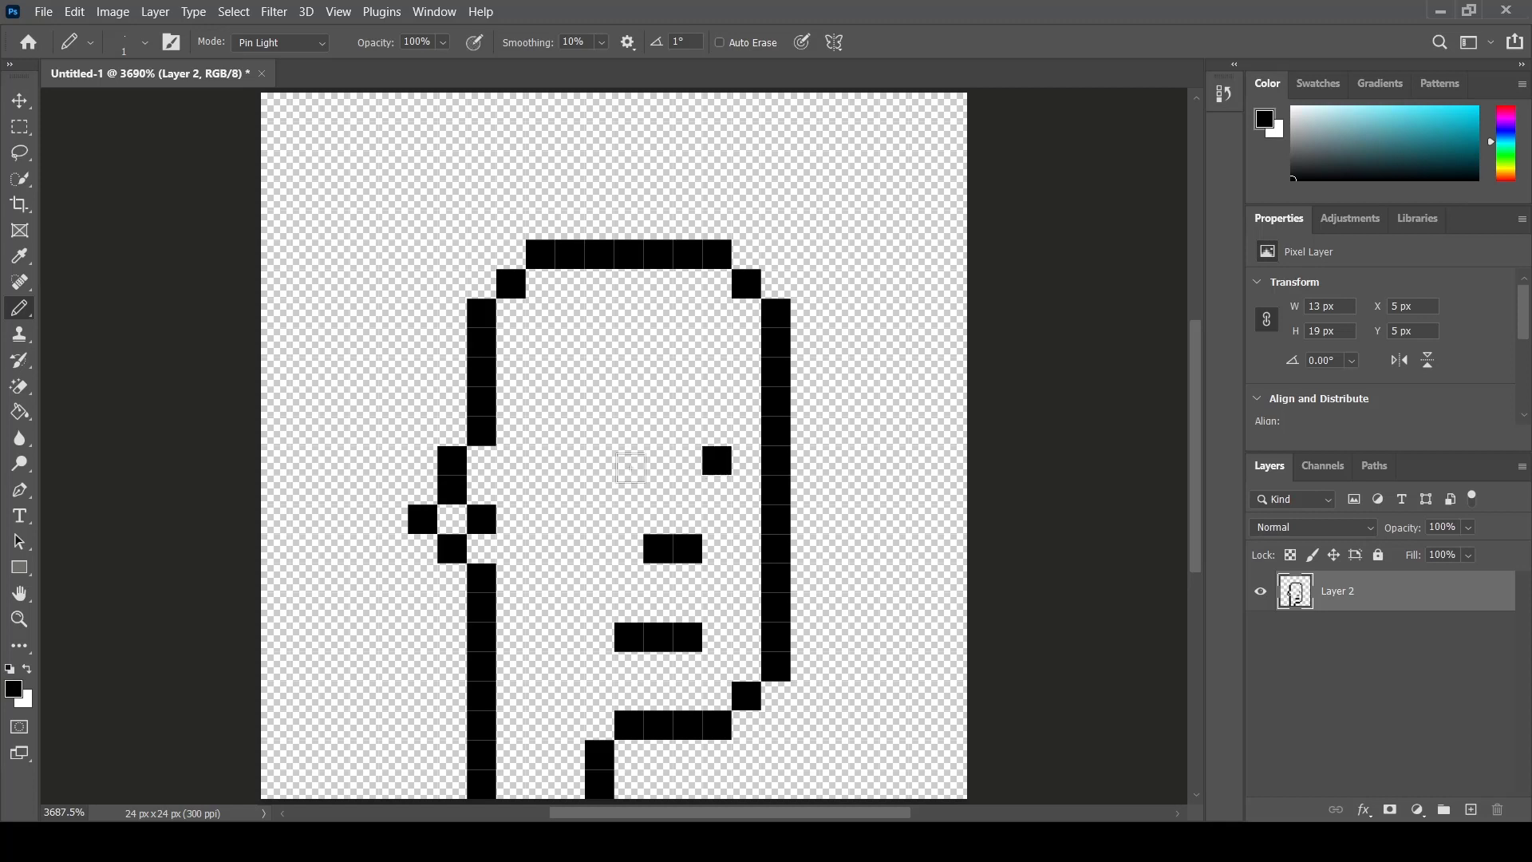
click(561, 462)
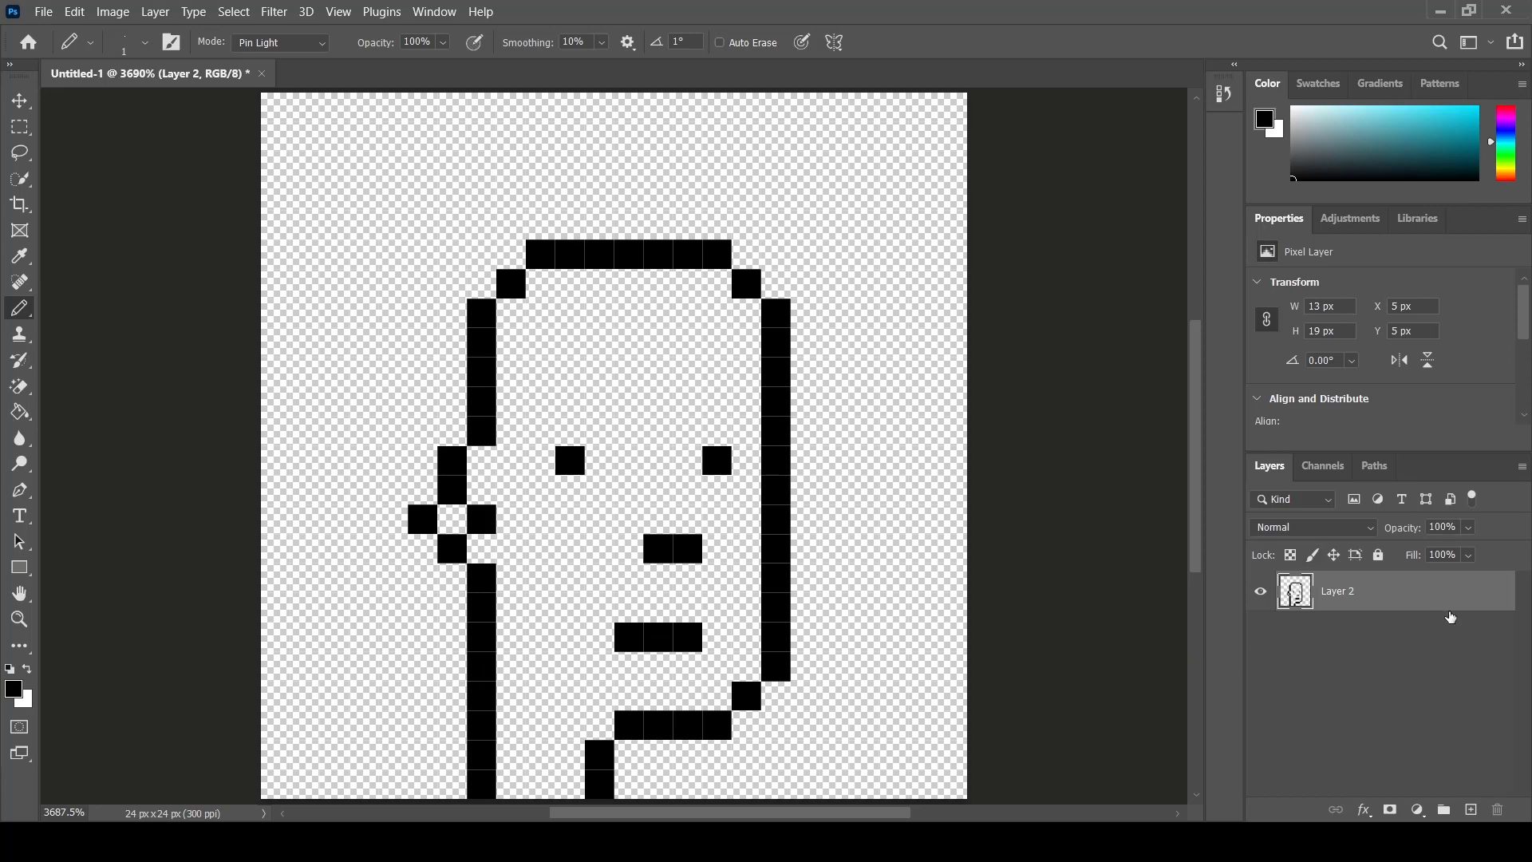
- Add a new layer and set the foreground colour to a bright cyan
click(1469, 811)
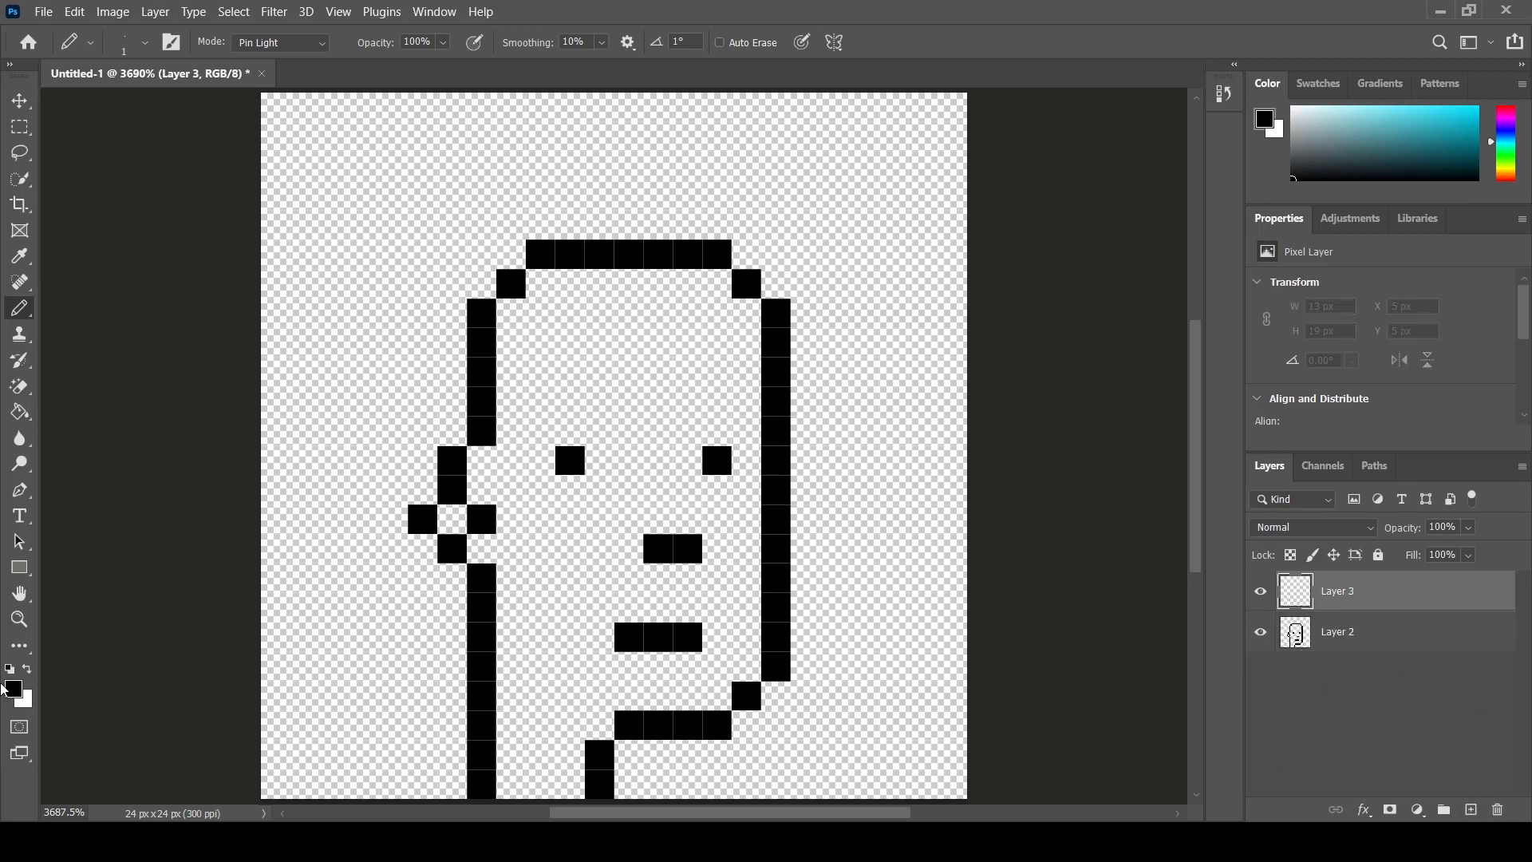
click(15, 694)
click(1256, 378)
click(1434, 372)
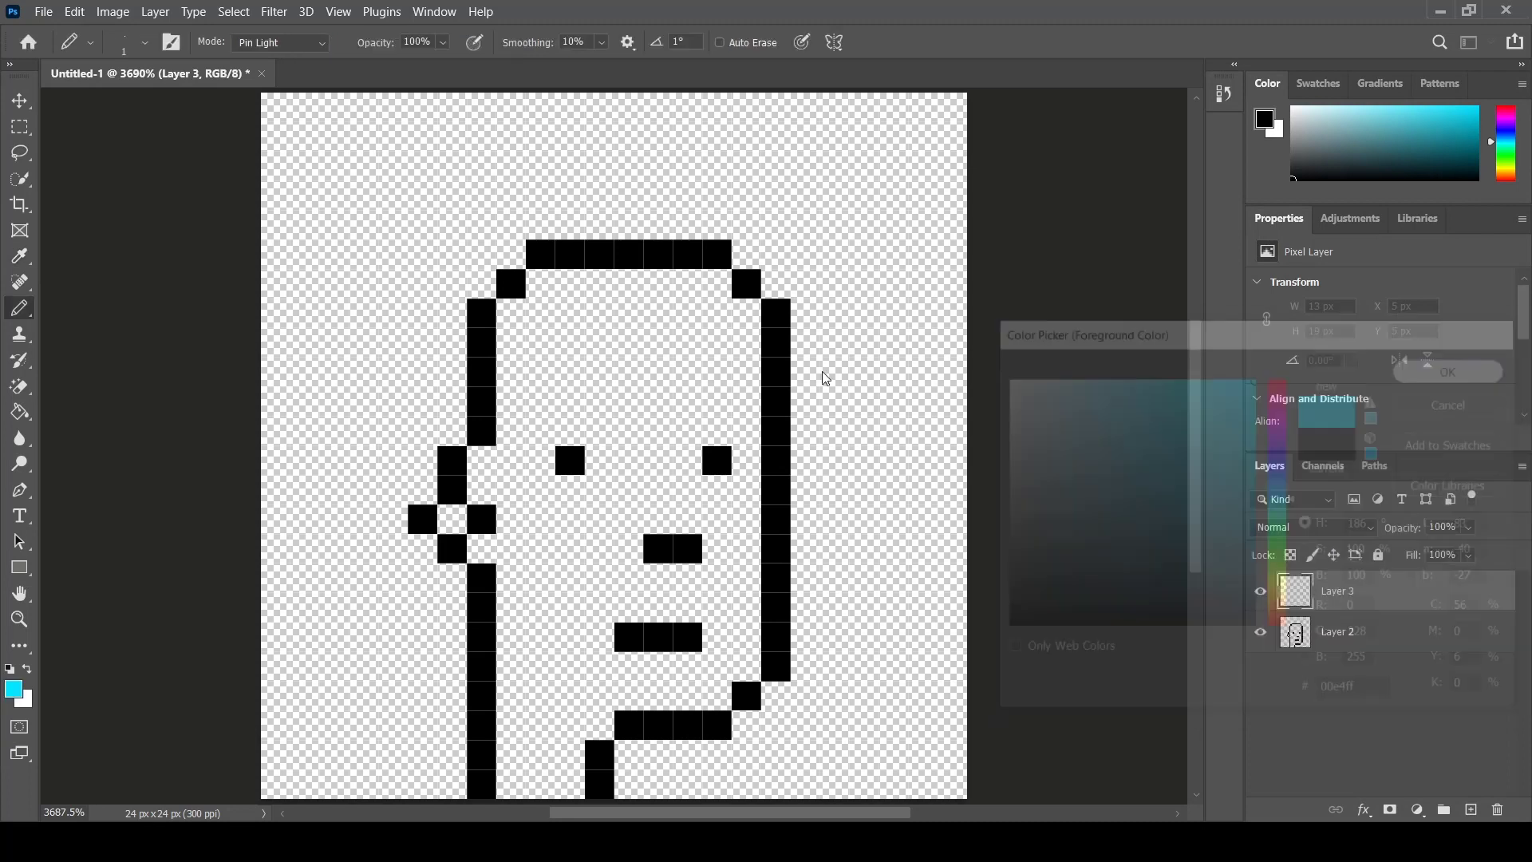
- Outline the head's left side and top corners with cyan pixels on the new layer
click(511, 253)
click(482, 283)
mouse_move(452, 308)
mouse_down()
mouse_move(453, 421)
mouse_move(406, 512)
mouse_move(386, 518)
mouse_move(395, 566)
mouse_move(450, 581)
mouse_move(452, 795)
mouse_up()
drag(749, 253, 810, 303)
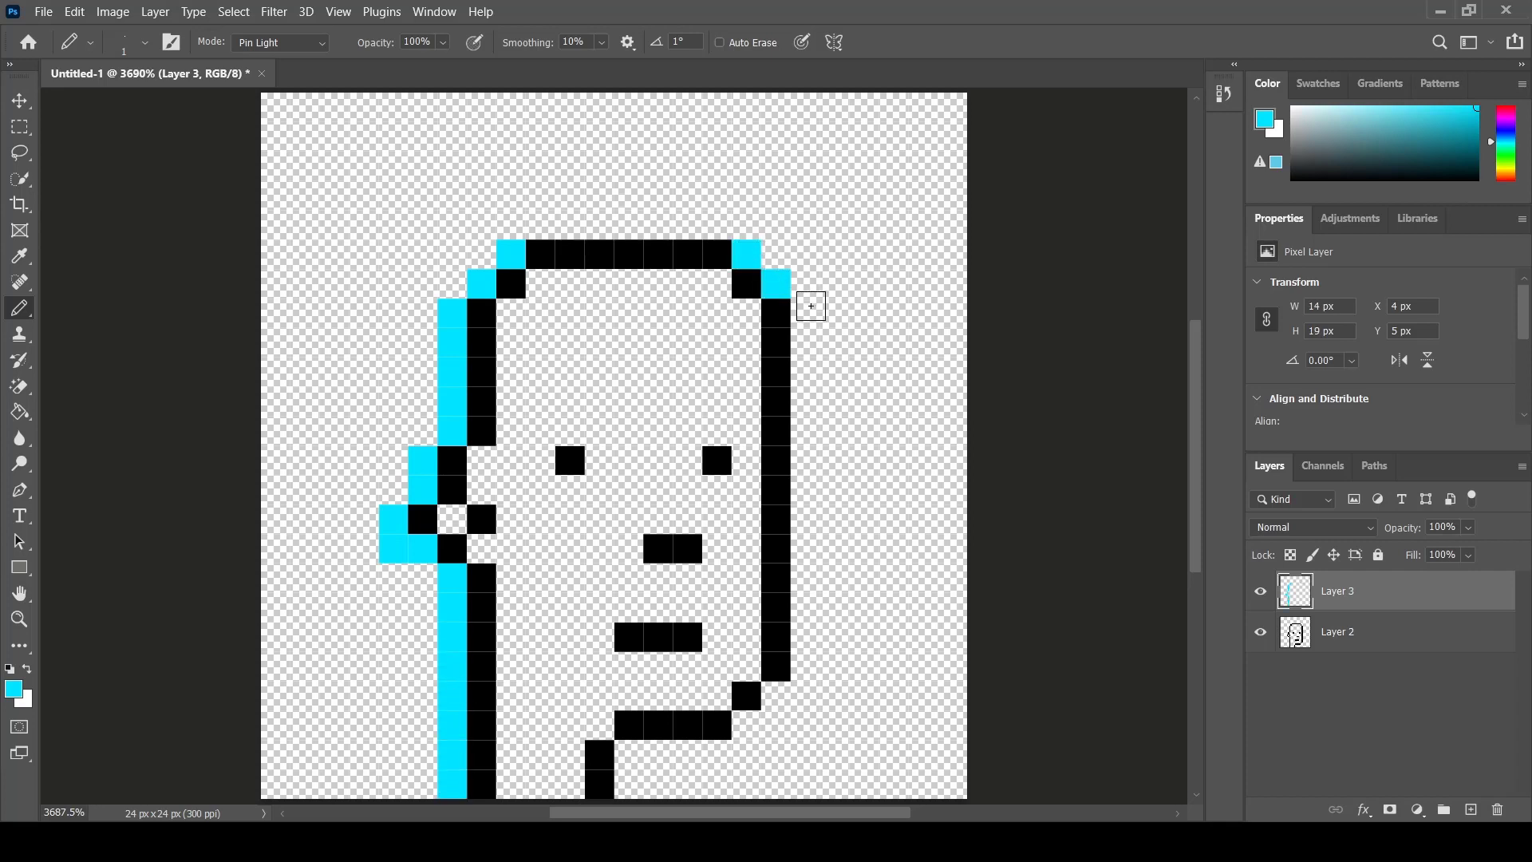
- Fill the rest of the background around the head with cyan using Pencil strokes
mouse_move(547, 213)
mouse_down()
mouse_move(713, 218)
mouse_move(826, 343)
mouse_move(807, 345)
mouse_move(806, 432)
mouse_up()
mouse_move(803, 498)
mouse_down()
mouse_move(805, 699)
mouse_move(781, 698)
mouse_move(814, 699)
mouse_move(710, 753)
mouse_move(790, 757)
mouse_move(643, 758)
mouse_move(639, 785)
mouse_move(697, 765)
mouse_move(954, 763)
mouse_move(672, 771)
mouse_move(977, 786)
mouse_move(834, 731)
mouse_move(930, 725)
mouse_move(841, 706)
mouse_move(875, 687)
mouse_move(1191, 681)
mouse_up()
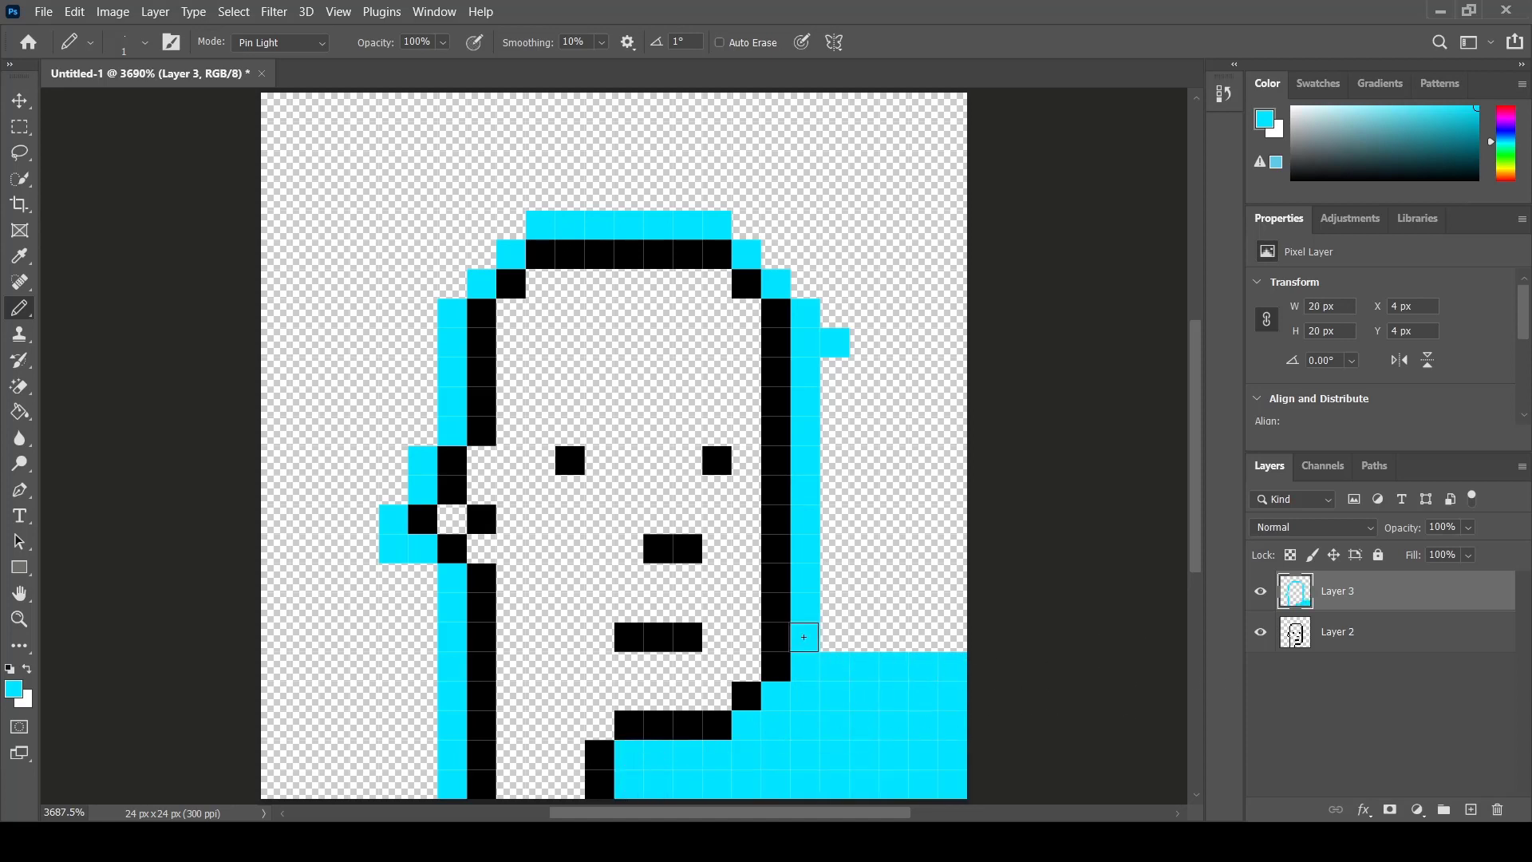
mouse_move(805, 636)
mouse_down()
mouse_move(874, 598)
mouse_move(1108, 590)
mouse_move(1064, 534)
mouse_move(916, 515)
mouse_move(834, 432)
mouse_move(833, 394)
mouse_move(857, 375)
mouse_move(1063, 545)
mouse_move(1013, 338)
mouse_move(822, 316)
mouse_move(1049, 283)
mouse_move(773, 242)
mouse_move(769, 212)
mouse_move(710, 206)
mouse_move(1181, 194)
mouse_move(540, 161)
mouse_up()
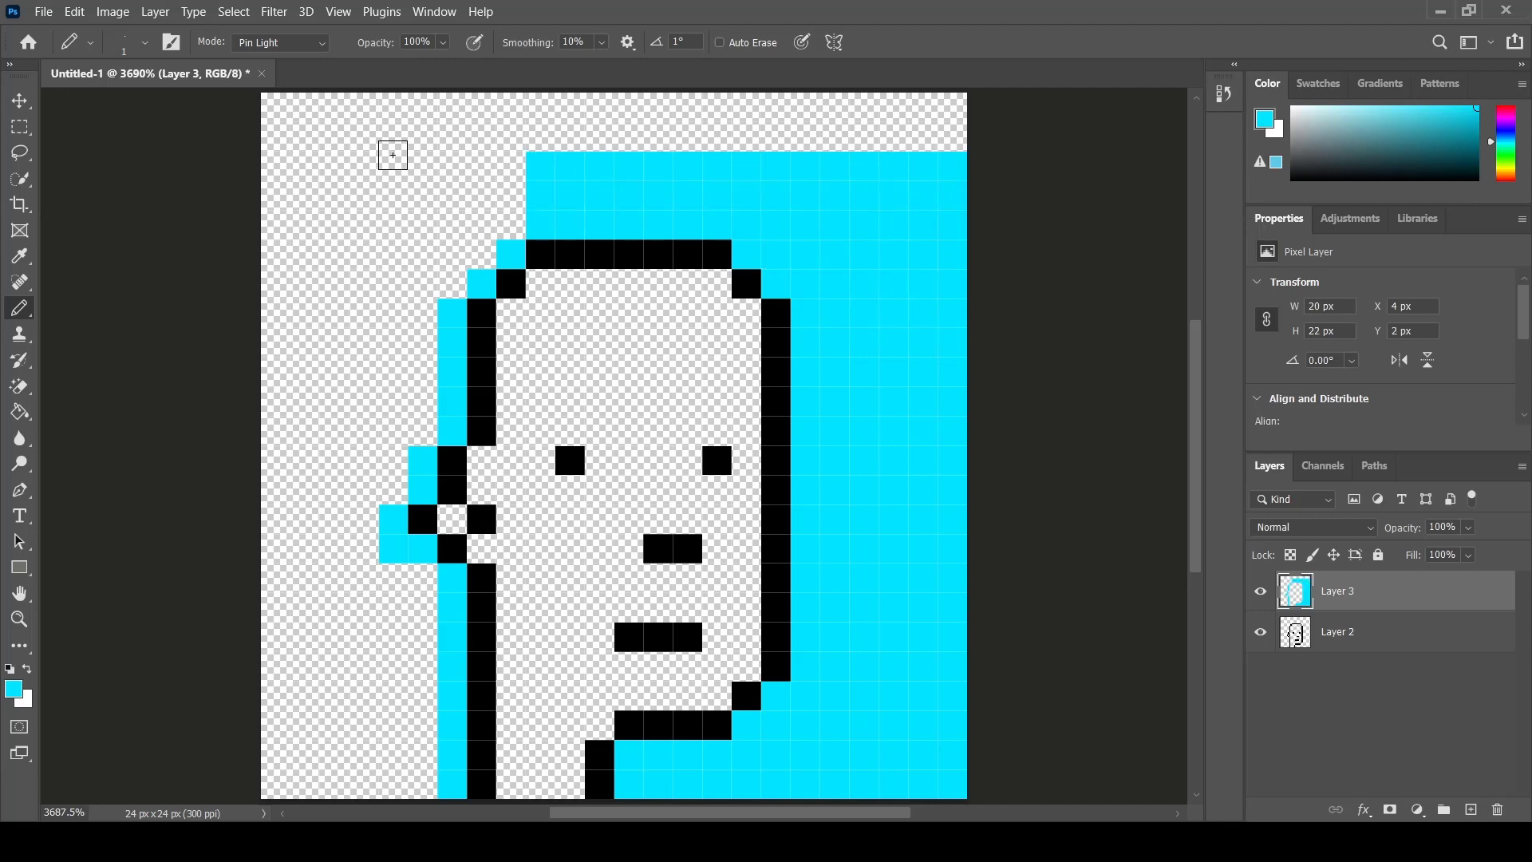
mouse_move(288, 115)
mouse_down()
mouse_move(944, 110)
mouse_move(247, 133)
mouse_move(1108, 133)
mouse_move(526, 157)
mouse_move(332, 191)
mouse_move(342, 215)
mouse_move(471, 247)
mouse_move(391, 317)
mouse_move(307, 308)
mouse_move(134, 333)
mouse_move(100, 377)
mouse_move(158, 400)
mouse_move(428, 432)
mouse_move(384, 454)
mouse_move(322, 560)
mouse_move(417, 574)
mouse_move(347, 600)
mouse_move(108, 606)
mouse_move(410, 630)
mouse_move(434, 677)
mouse_move(135, 697)
mouse_move(415, 739)
mouse_move(303, 752)
mouse_move(415, 781)
mouse_move(247, 762)
mouse_up()
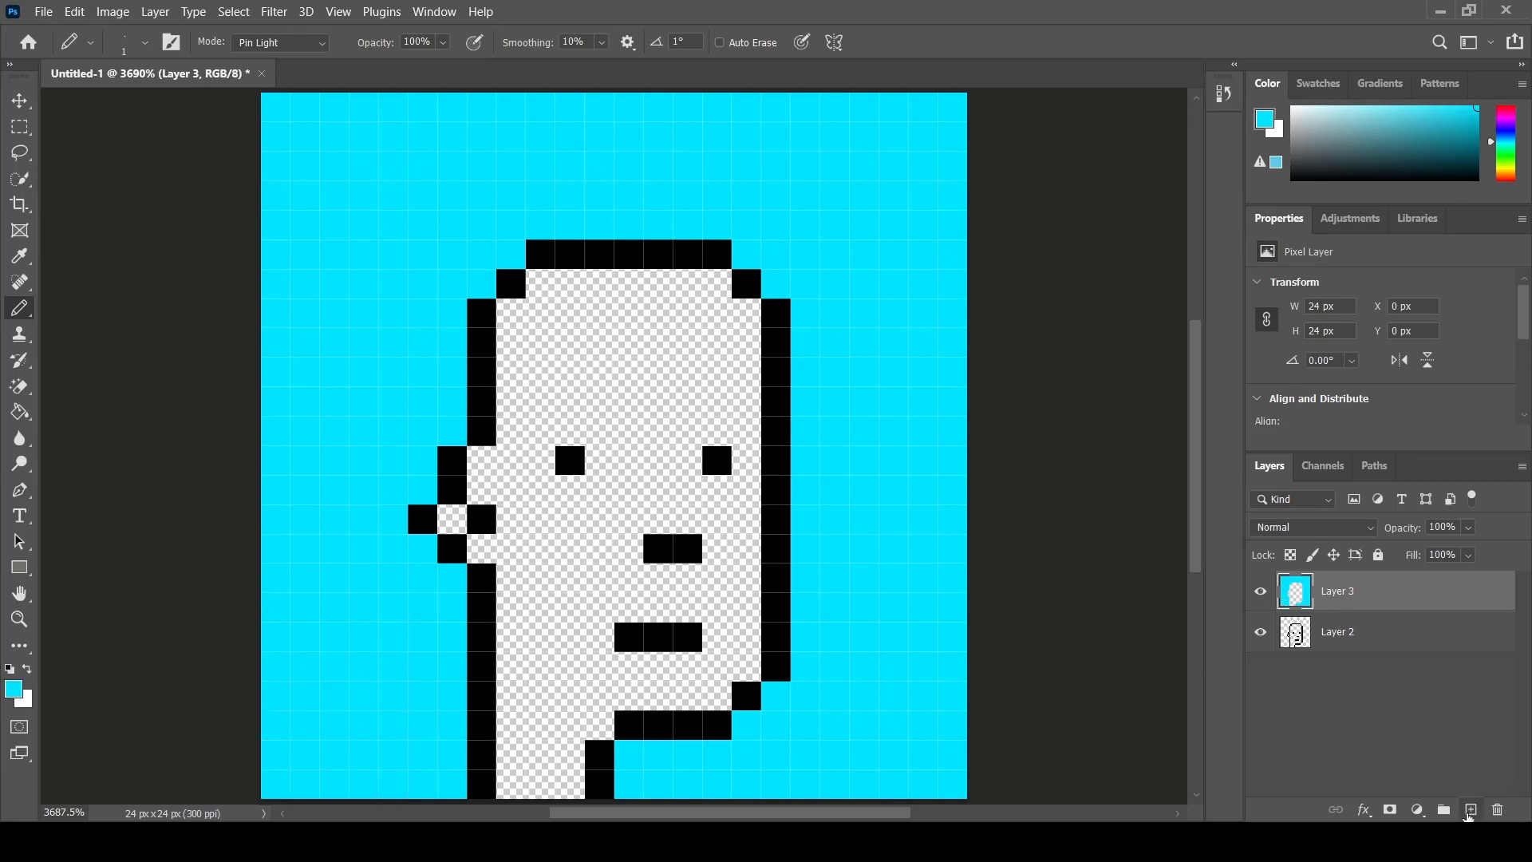
- Add a new layer and set the foreground colour to purple
click(1471, 809)
click(13, 689)
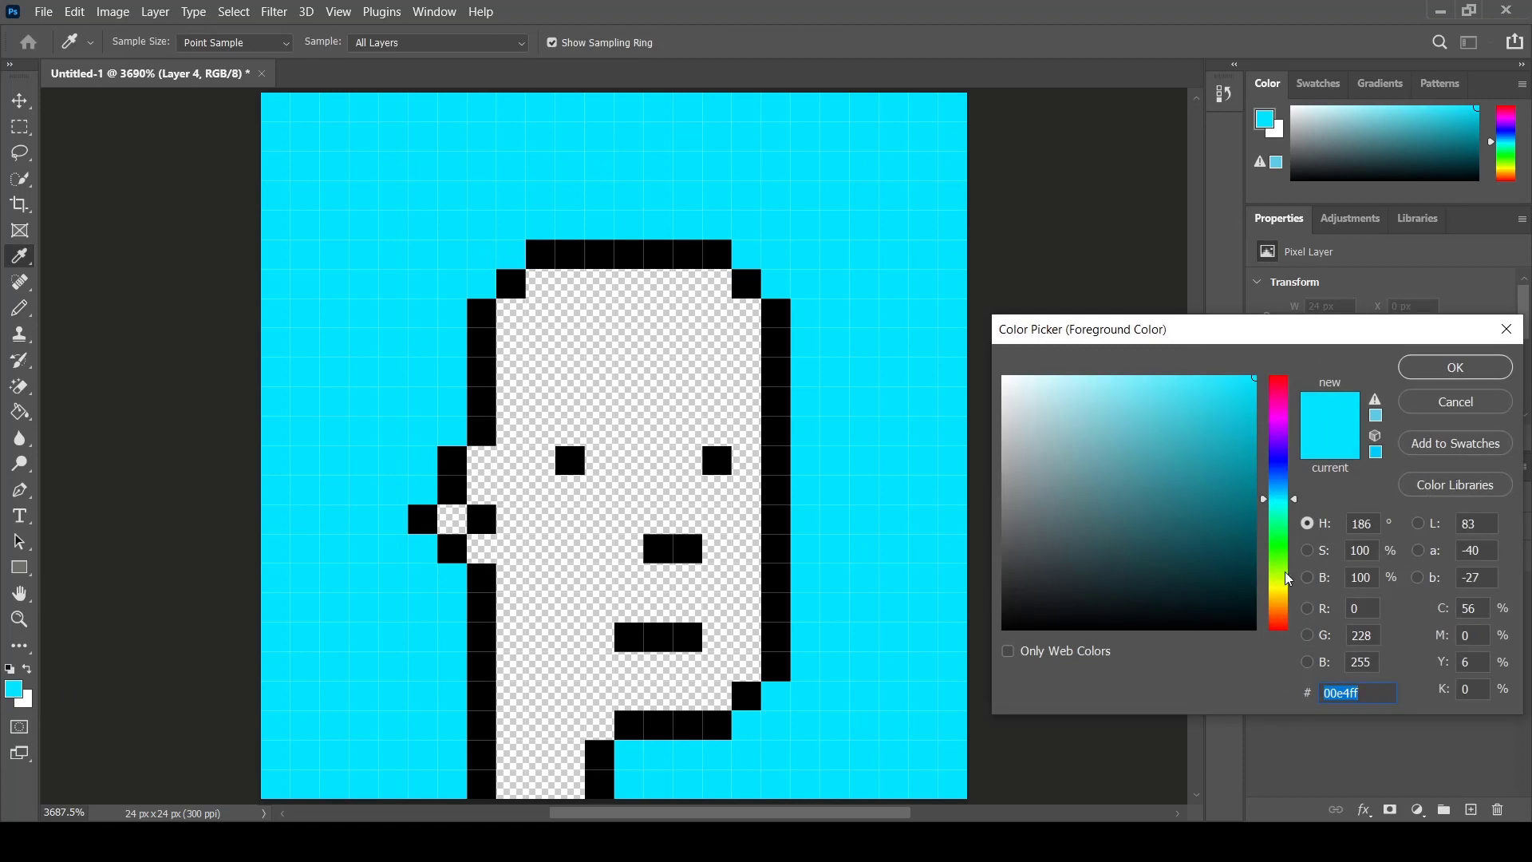
drag(1288, 578, 1318, 432)
click(1456, 367)
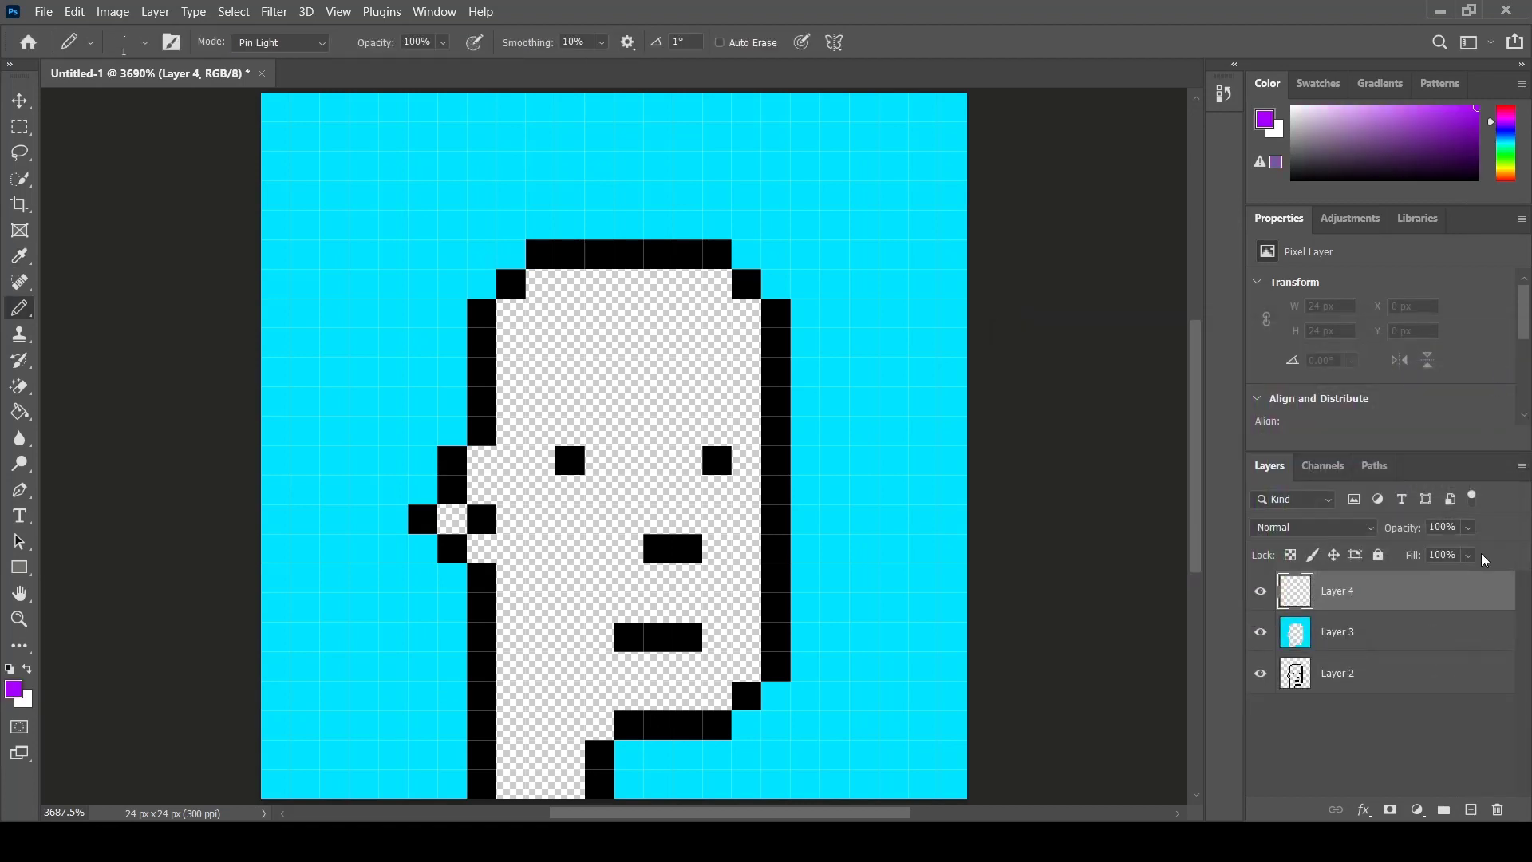
- Hide the cyan layer and paint the whole background around the head purple on the new layer
click(1257, 633)
mouse_move(778, 697)
mouse_down()
mouse_move(715, 758)
mouse_move(650, 761)
mouse_move(633, 782)
mouse_move(1080, 783)
mouse_move(780, 779)
mouse_move(840, 761)
mouse_move(750, 746)
mouse_move(1192, 734)
mouse_move(818, 708)
mouse_move(1140, 706)
mouse_move(822, 679)
mouse_move(994, 670)
mouse_move(816, 668)
mouse_move(815, 652)
mouse_move(948, 651)
mouse_move(806, 617)
mouse_move(1186, 614)
mouse_move(817, 583)
mouse_move(1067, 583)
mouse_move(816, 567)
mouse_move(1041, 555)
mouse_move(813, 535)
mouse_move(1224, 529)
mouse_up()
mouse_move(802, 494)
mouse_down()
mouse_move(844, 479)
mouse_move(814, 473)
mouse_move(1128, 472)
mouse_move(815, 433)
mouse_move(1168, 430)
mouse_move(810, 411)
mouse_move(1019, 404)
mouse_move(842, 390)
mouse_move(805, 371)
mouse_move(803, 326)
mouse_move(831, 347)
mouse_move(814, 347)
mouse_move(933, 279)
mouse_move(923, 335)
mouse_move(812, 320)
mouse_move(803, 309)
mouse_move(910, 305)
mouse_move(789, 280)
mouse_move(1005, 281)
mouse_move(752, 245)
mouse_move(1035, 247)
mouse_up()
drag(736, 229, 1069, 221)
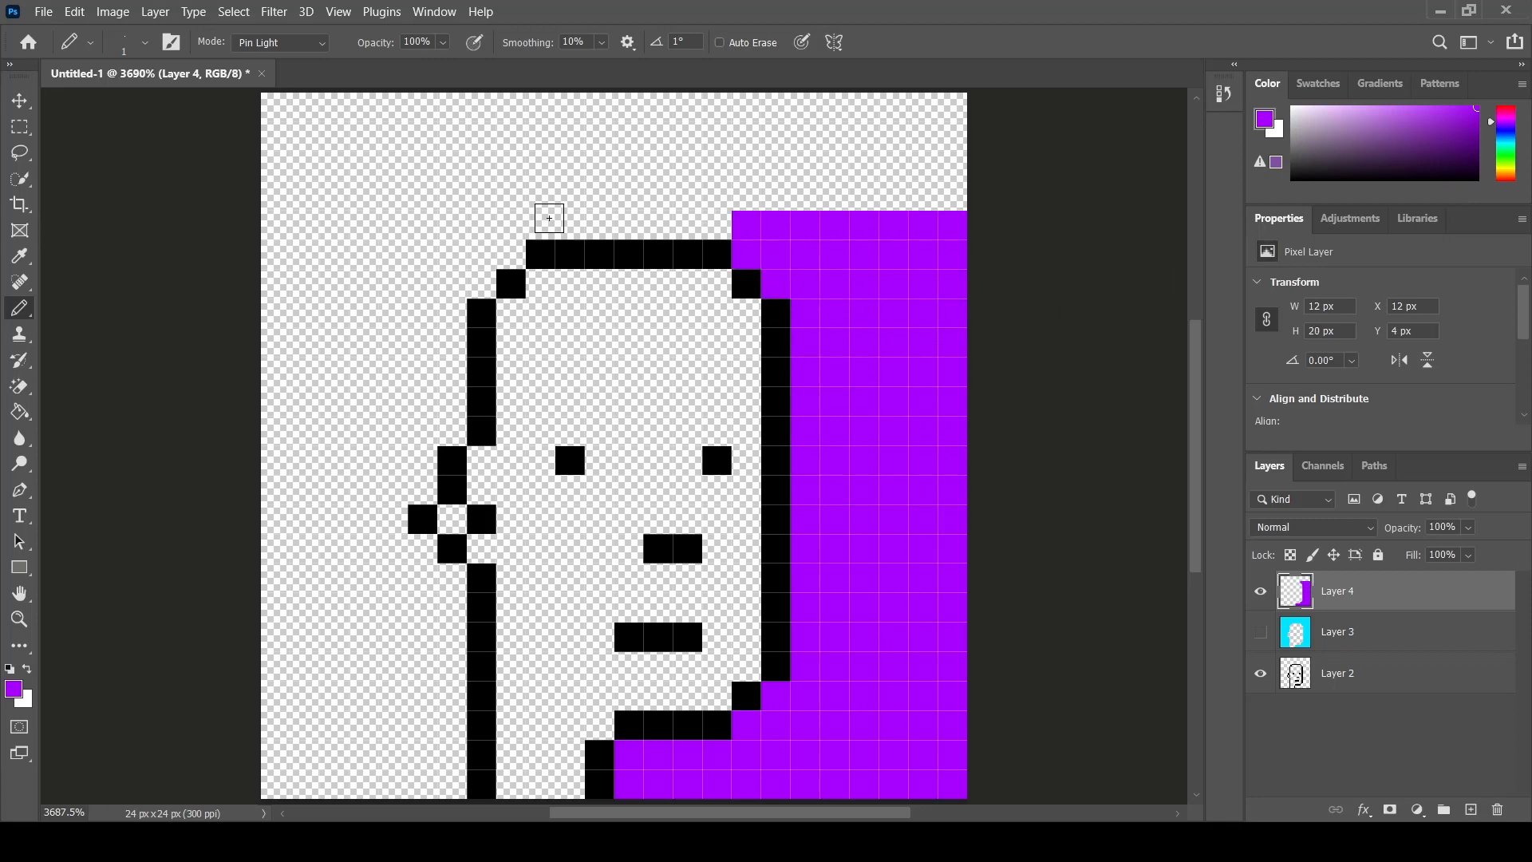
mouse_move(549, 218)
mouse_down()
mouse_move(1064, 219)
mouse_move(286, 225)
mouse_move(506, 254)
mouse_move(244, 264)
mouse_up()
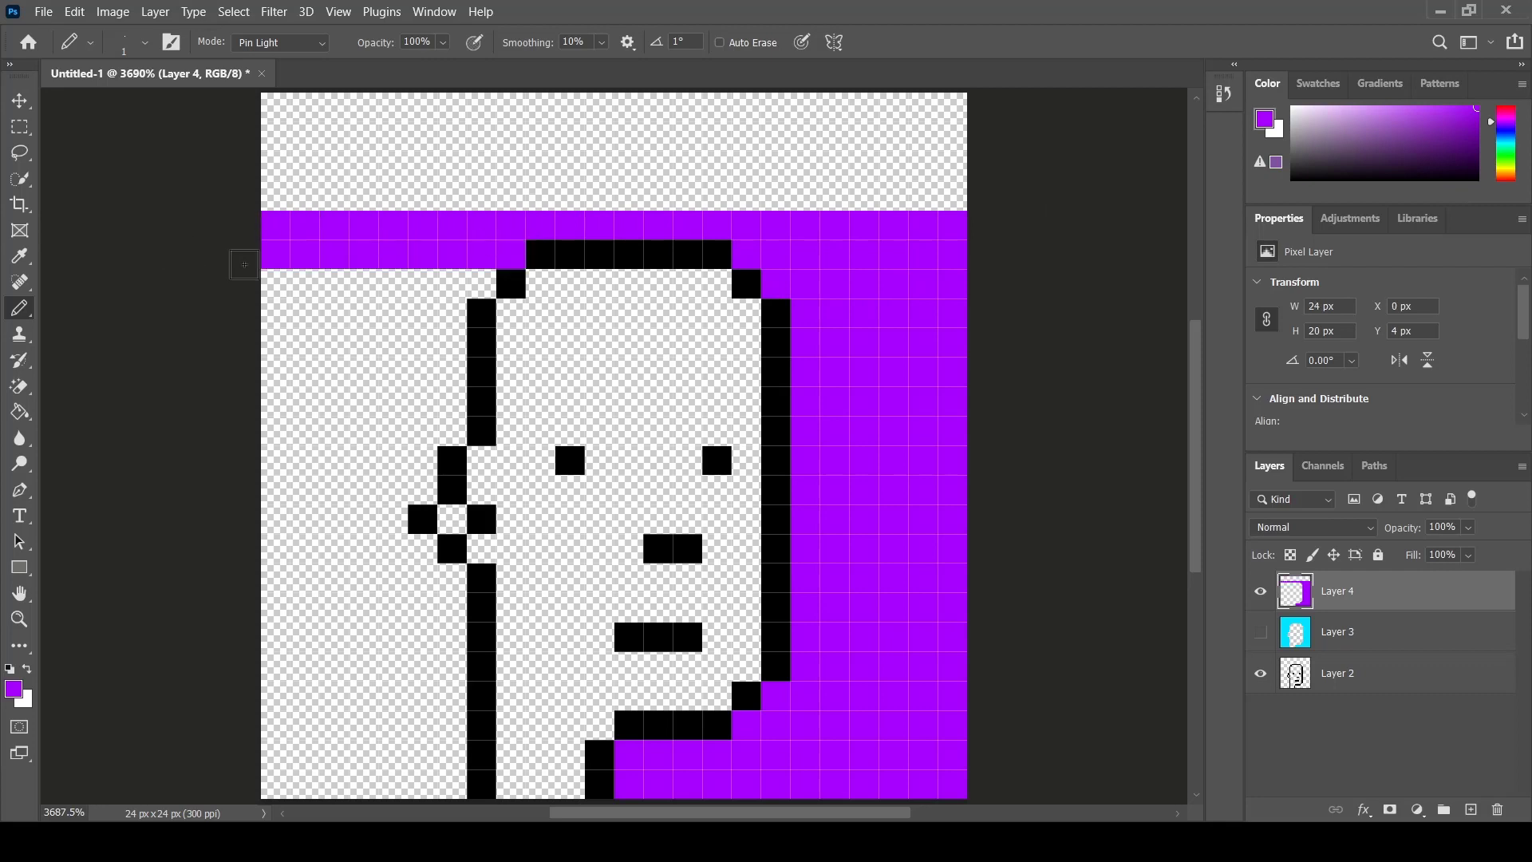
drag(477, 283, 230, 273)
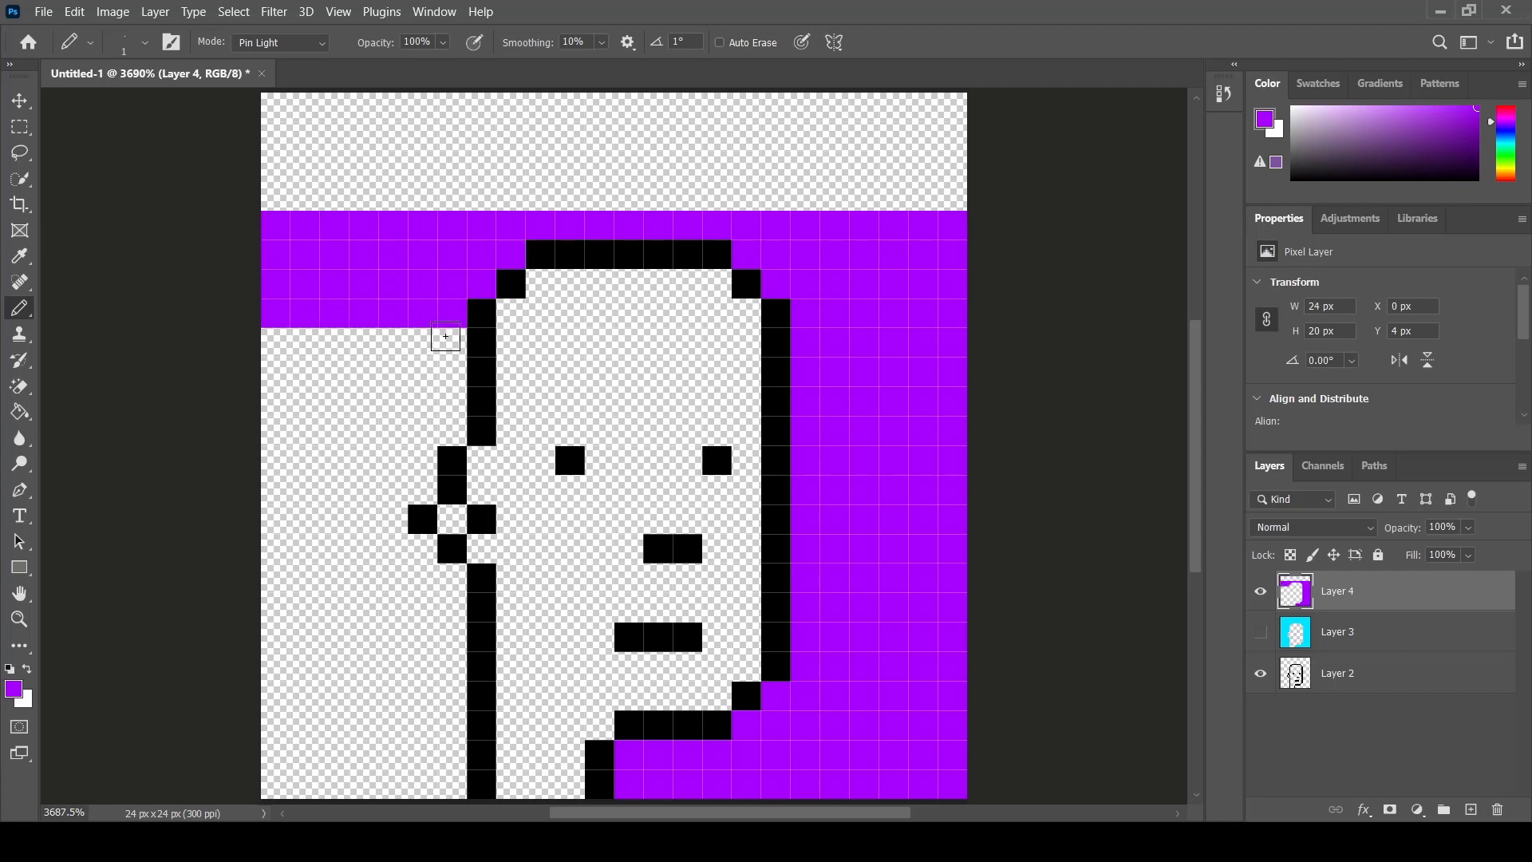
drag(446, 341, 177, 342)
mouse_move(456, 373)
mouse_down()
mouse_move(414, 369)
mouse_move(456, 394)
mouse_move(274, 400)
mouse_up()
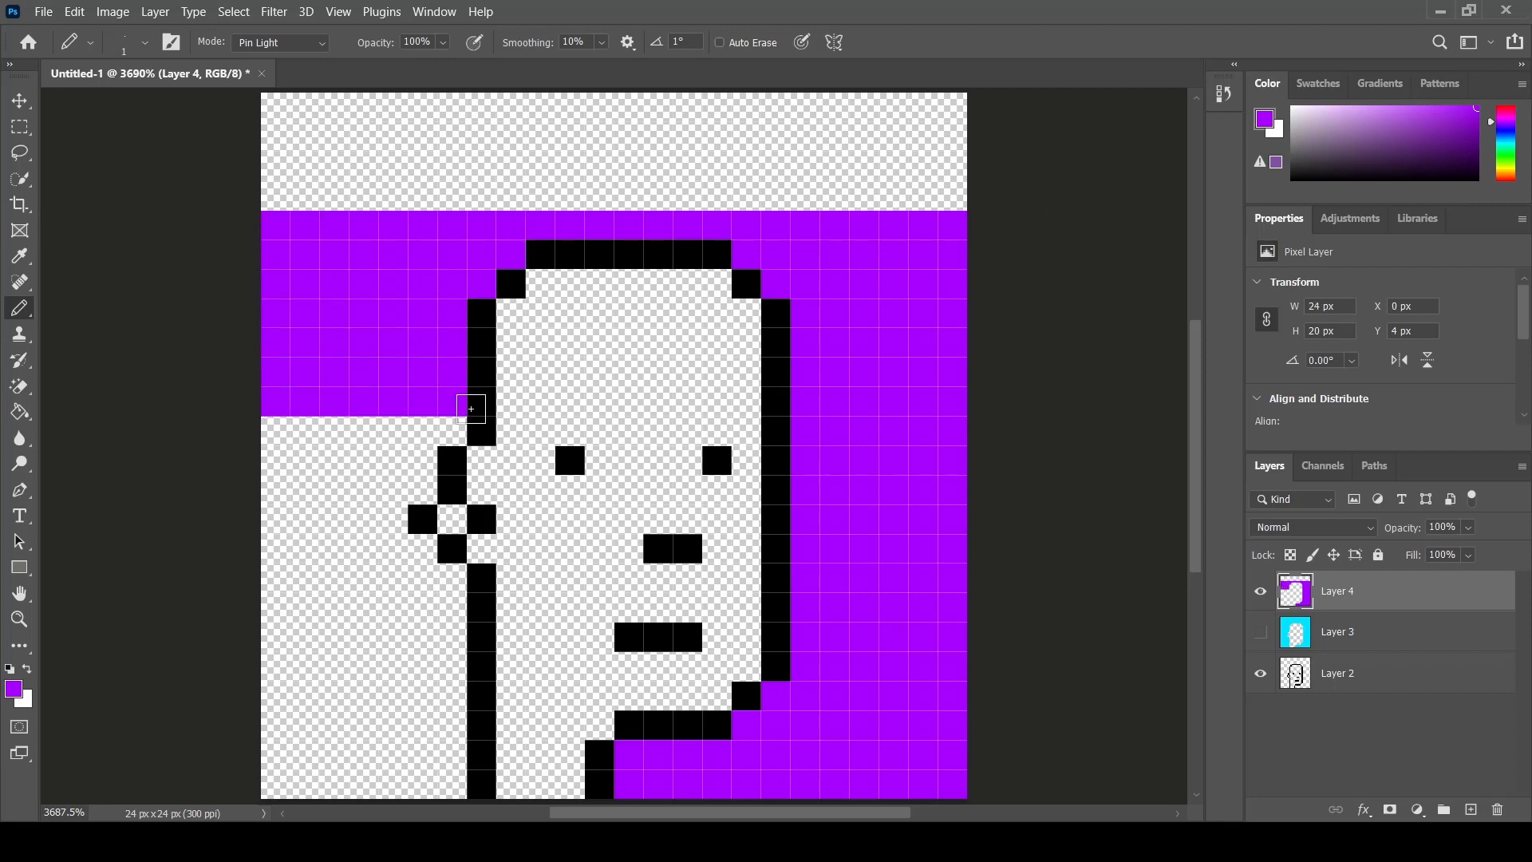
drag(456, 422, 274, 424)
mouse_move(418, 465)
mouse_down()
mouse_move(272, 461)
mouse_move(347, 490)
mouse_move(272, 489)
mouse_up()
drag(403, 518, 272, 518)
drag(415, 552, 50, 553)
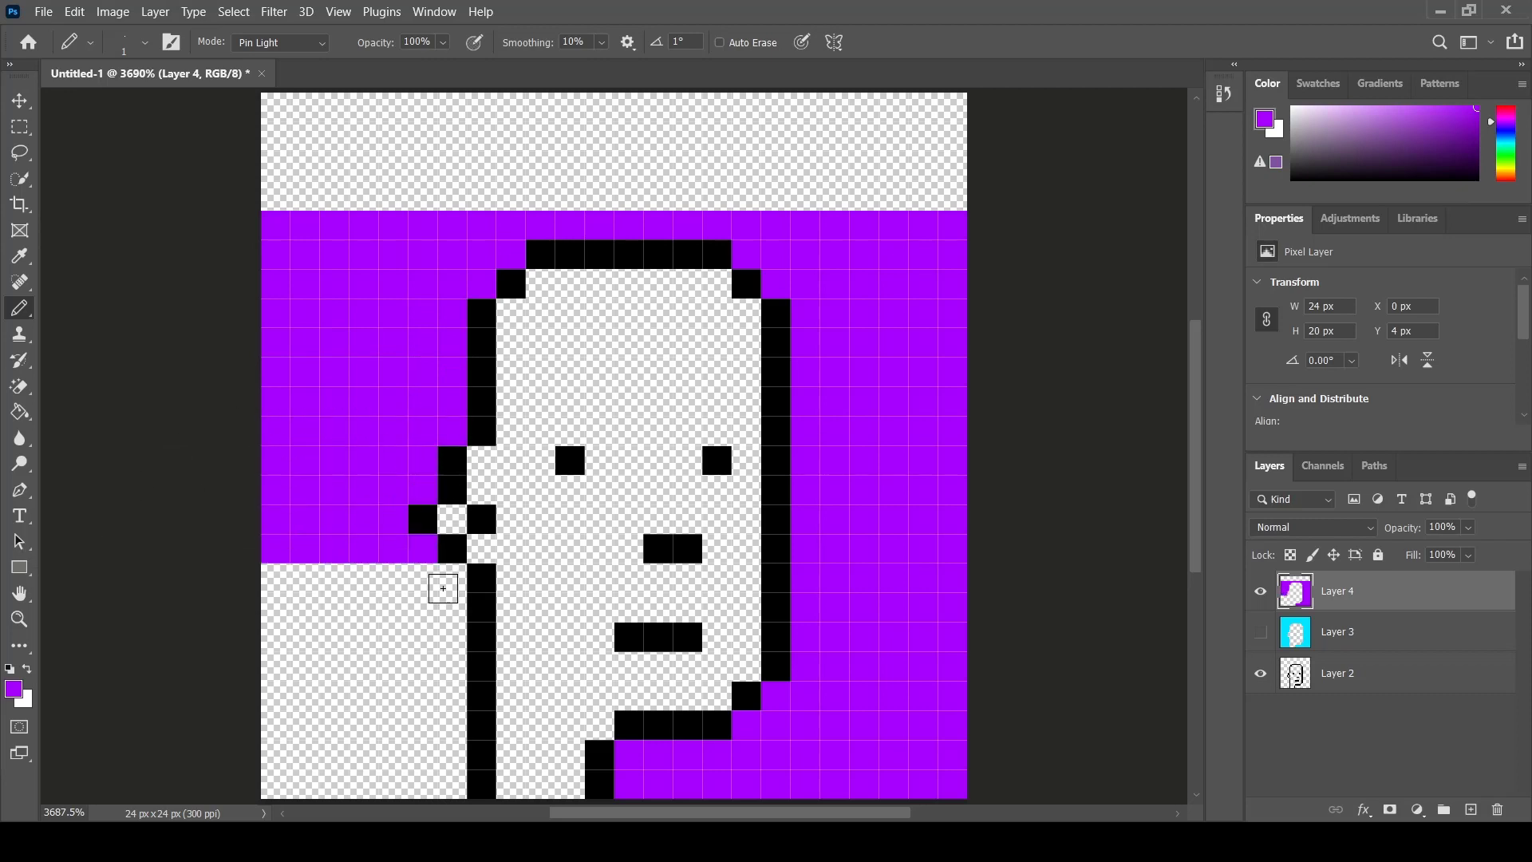
drag(443, 580, 272, 579)
drag(442, 607, 272, 606)
drag(439, 636, 263, 665)
drag(443, 695, 235, 697)
drag(456, 728, 188, 729)
click(276, 724)
drag(455, 754, 272, 754)
drag(454, 784, 216, 783)
drag(970, 196, 717, 197)
drag(608, 201, 264, 200)
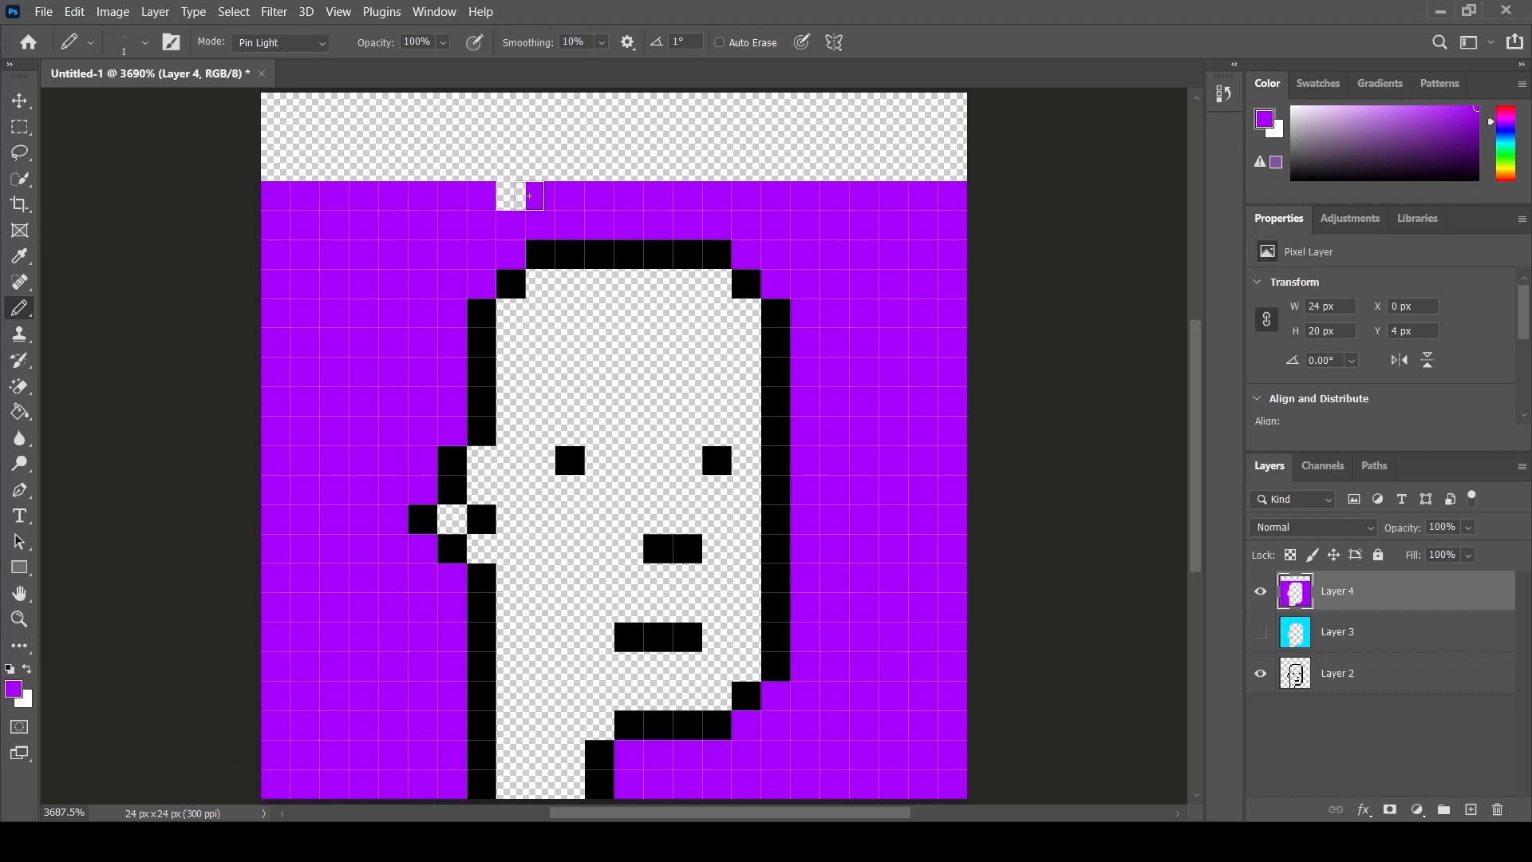
mouse_move(951, 166)
mouse_down()
mouse_move(618, 169)
mouse_move(271, 136)
mouse_move(958, 135)
mouse_move(255, 108)
mouse_up()
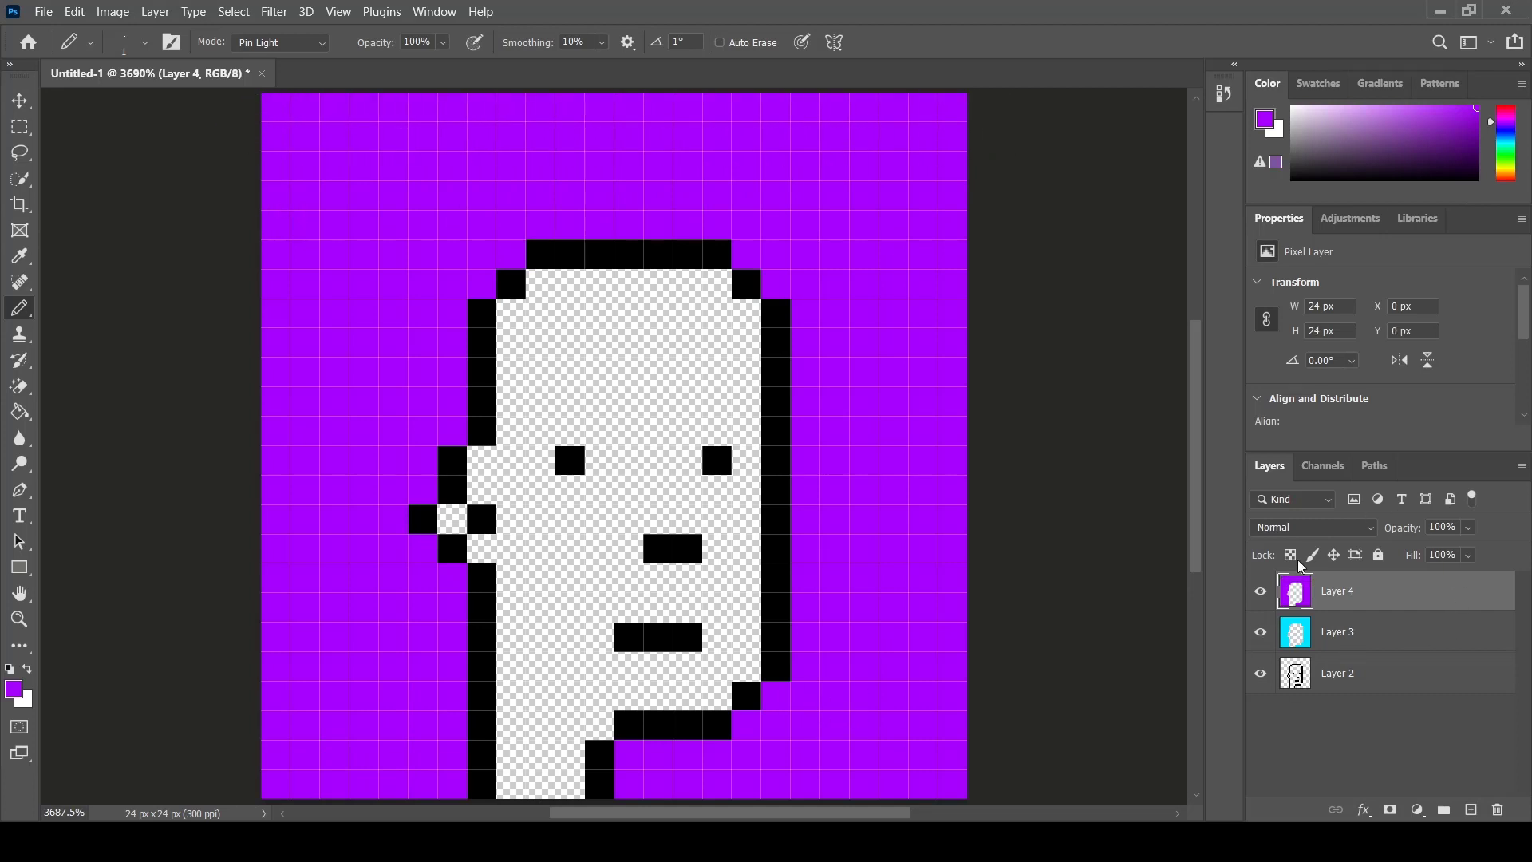
- Group the cyan and purple background layers and name the group BACKGROUNDS
shift+click(1396, 636)
drag(1396, 636, 1443, 809)
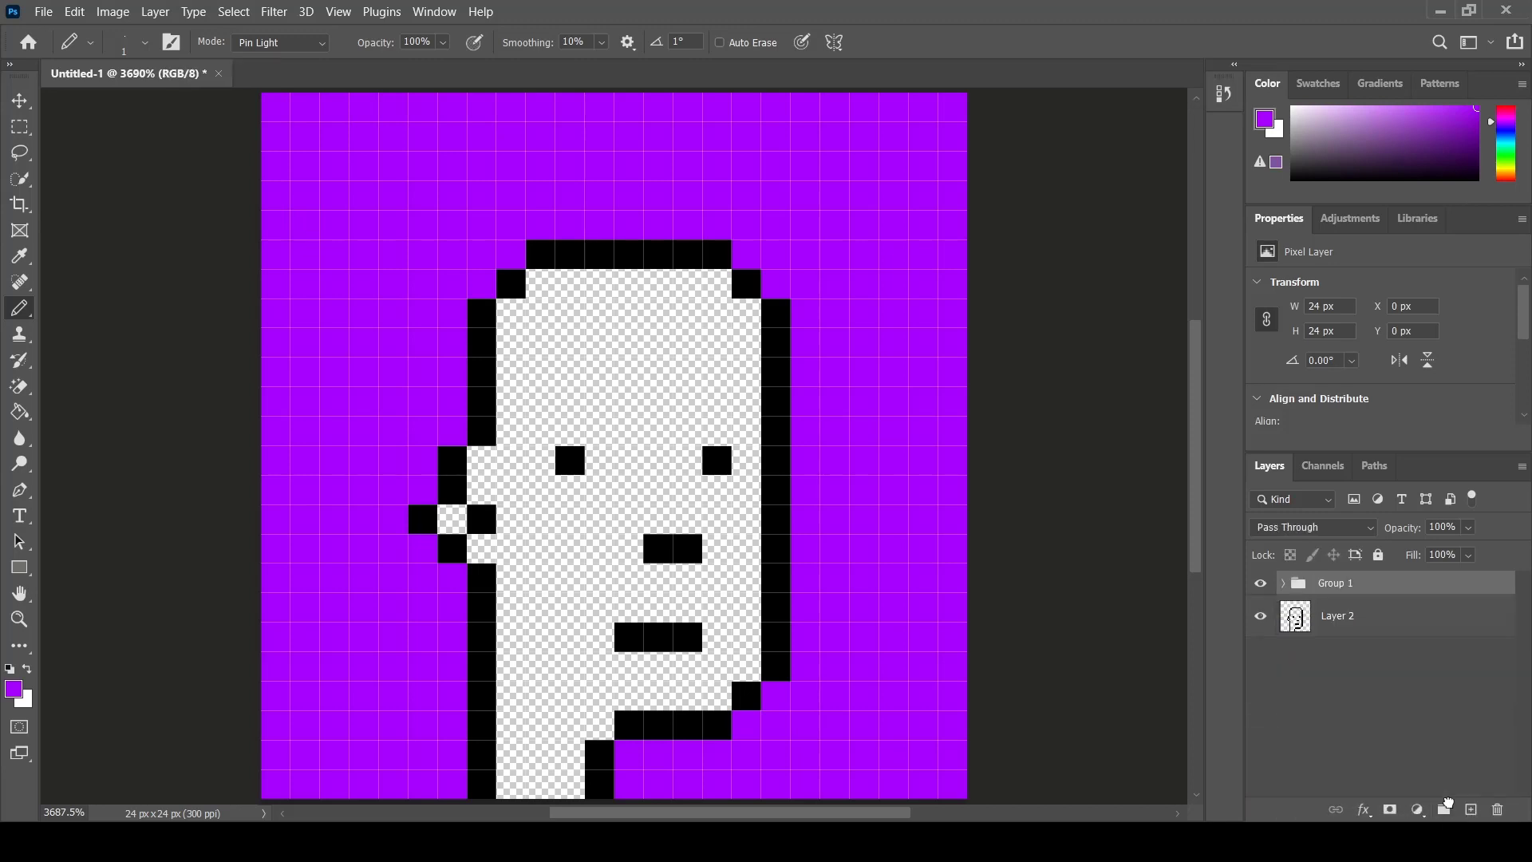
double_click(1335, 583)
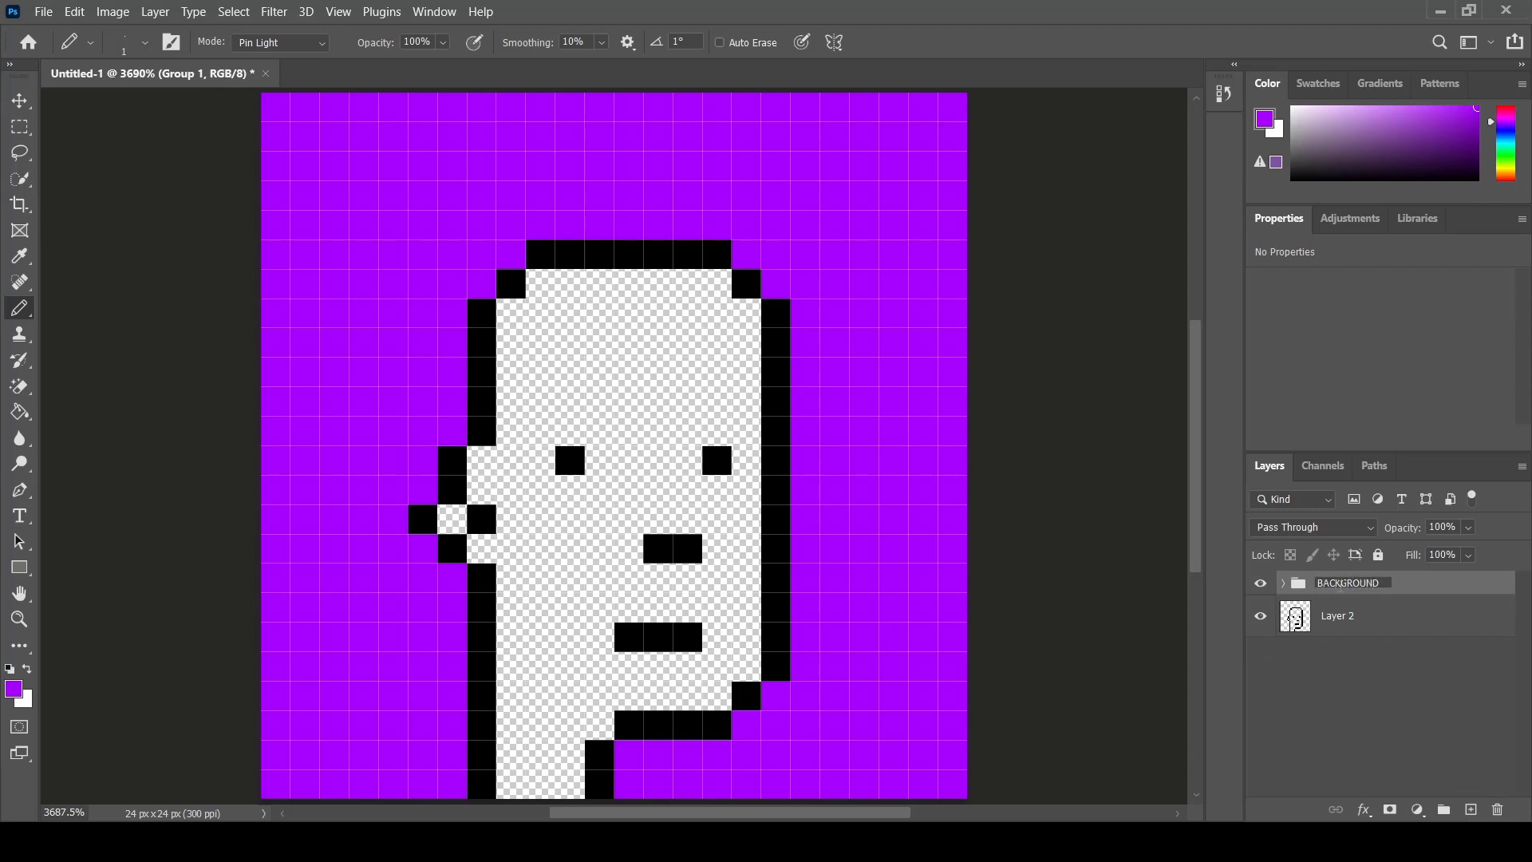
key(Return)
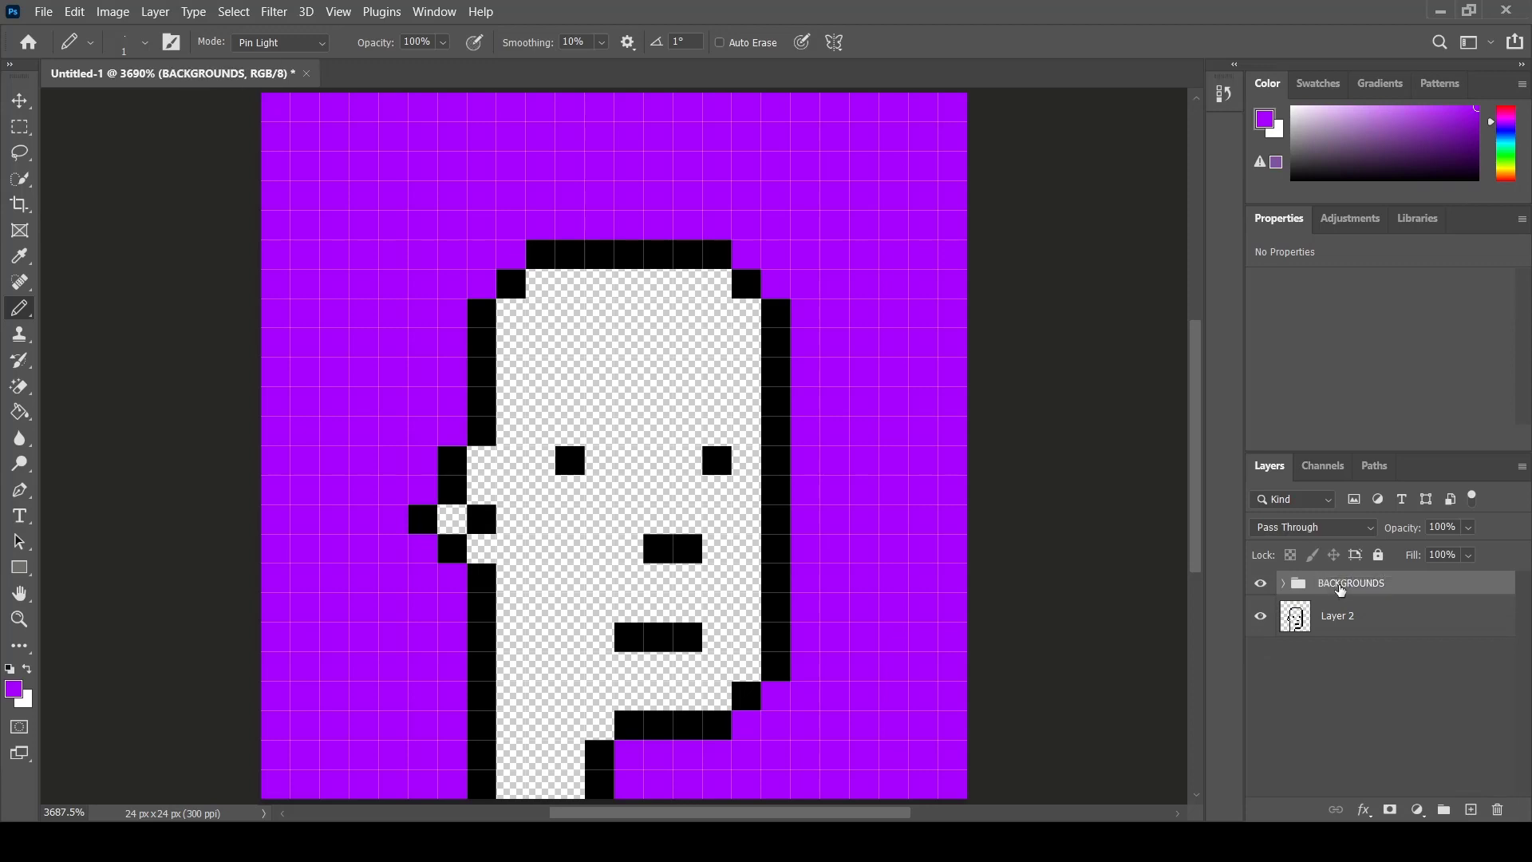
- Add a new layer above the BACKGROUNDS group and hide the group
click(1427, 714)
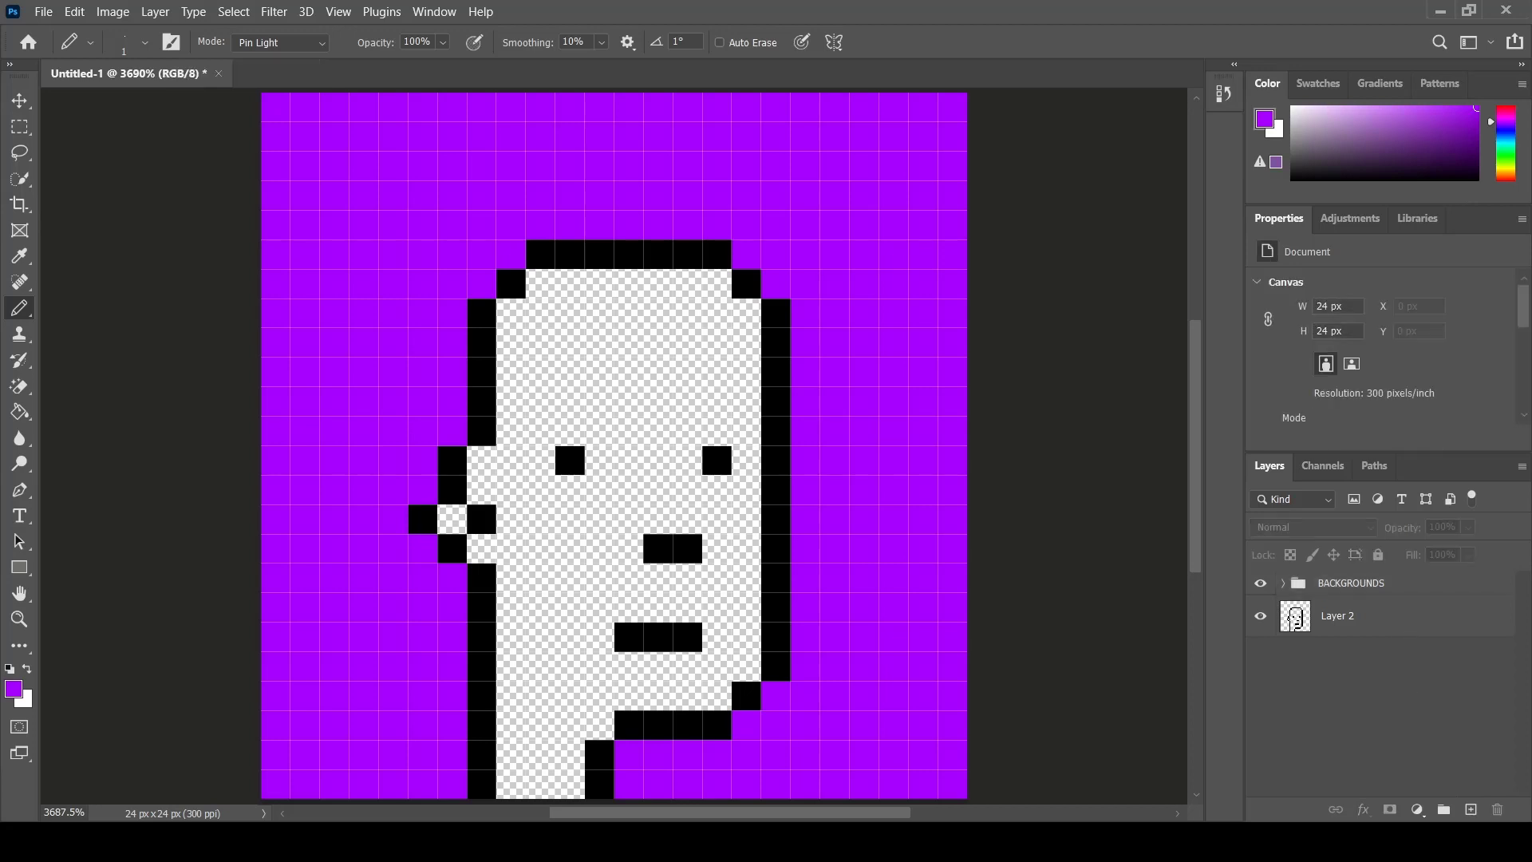
click(1470, 809)
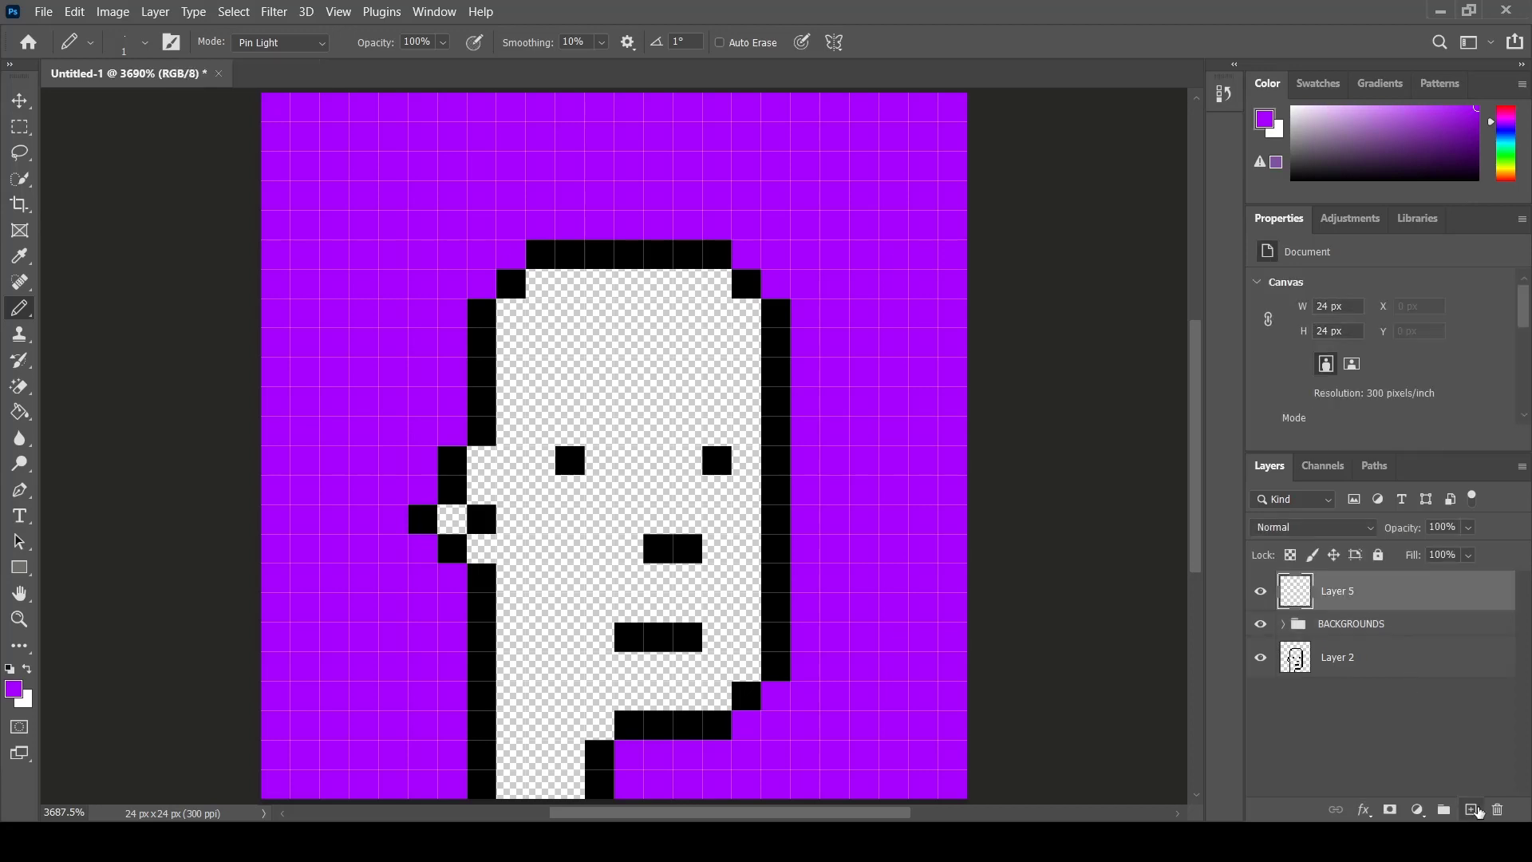
click(1263, 624)
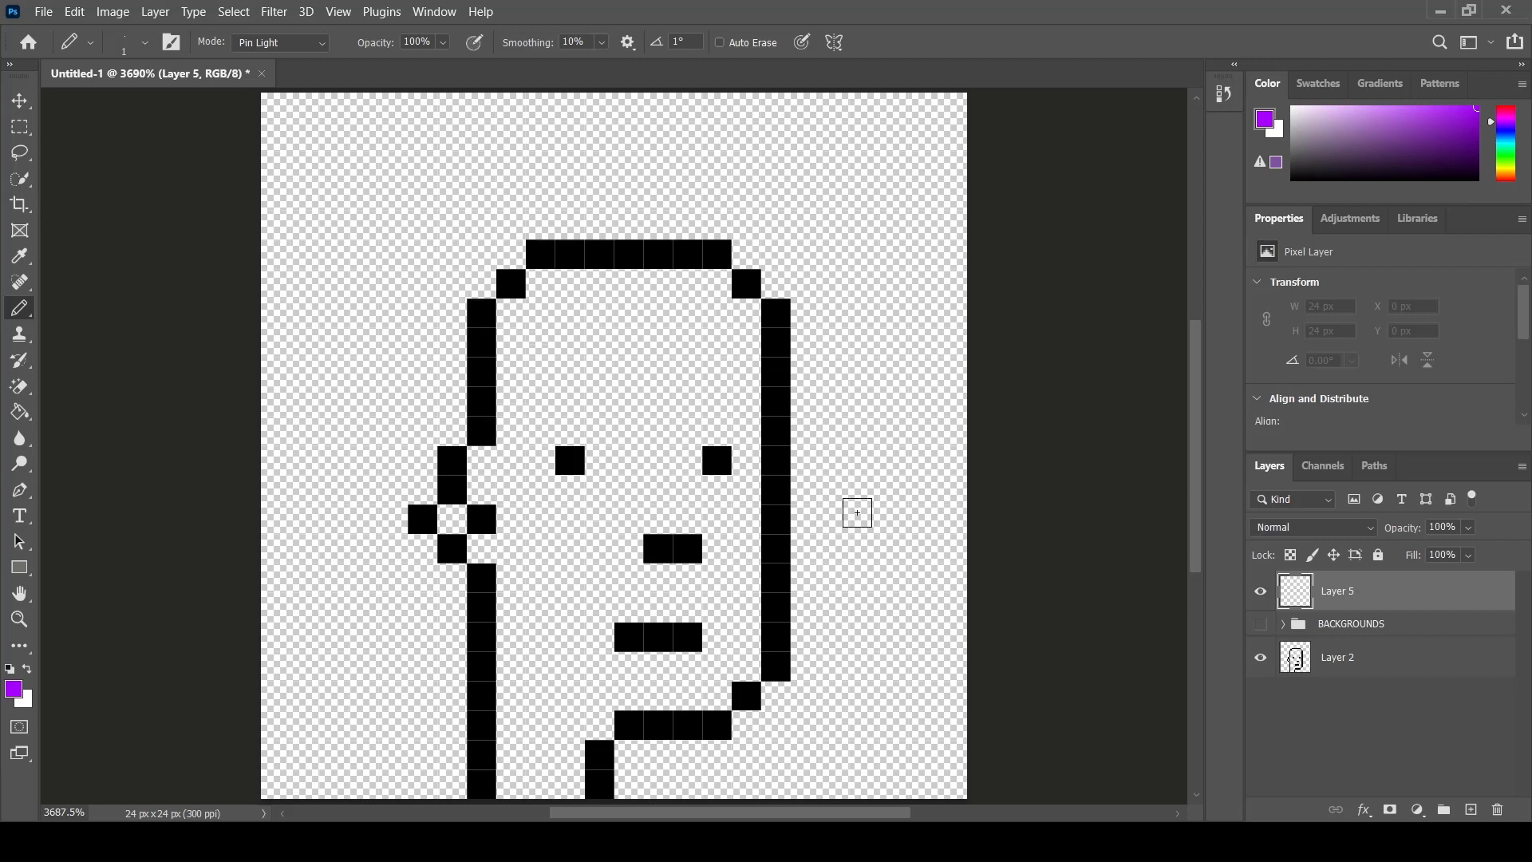
- Set the foreground colour to blue 0600ff and draw two-pixel horizontal eyes over both black eyes
click(15, 689)
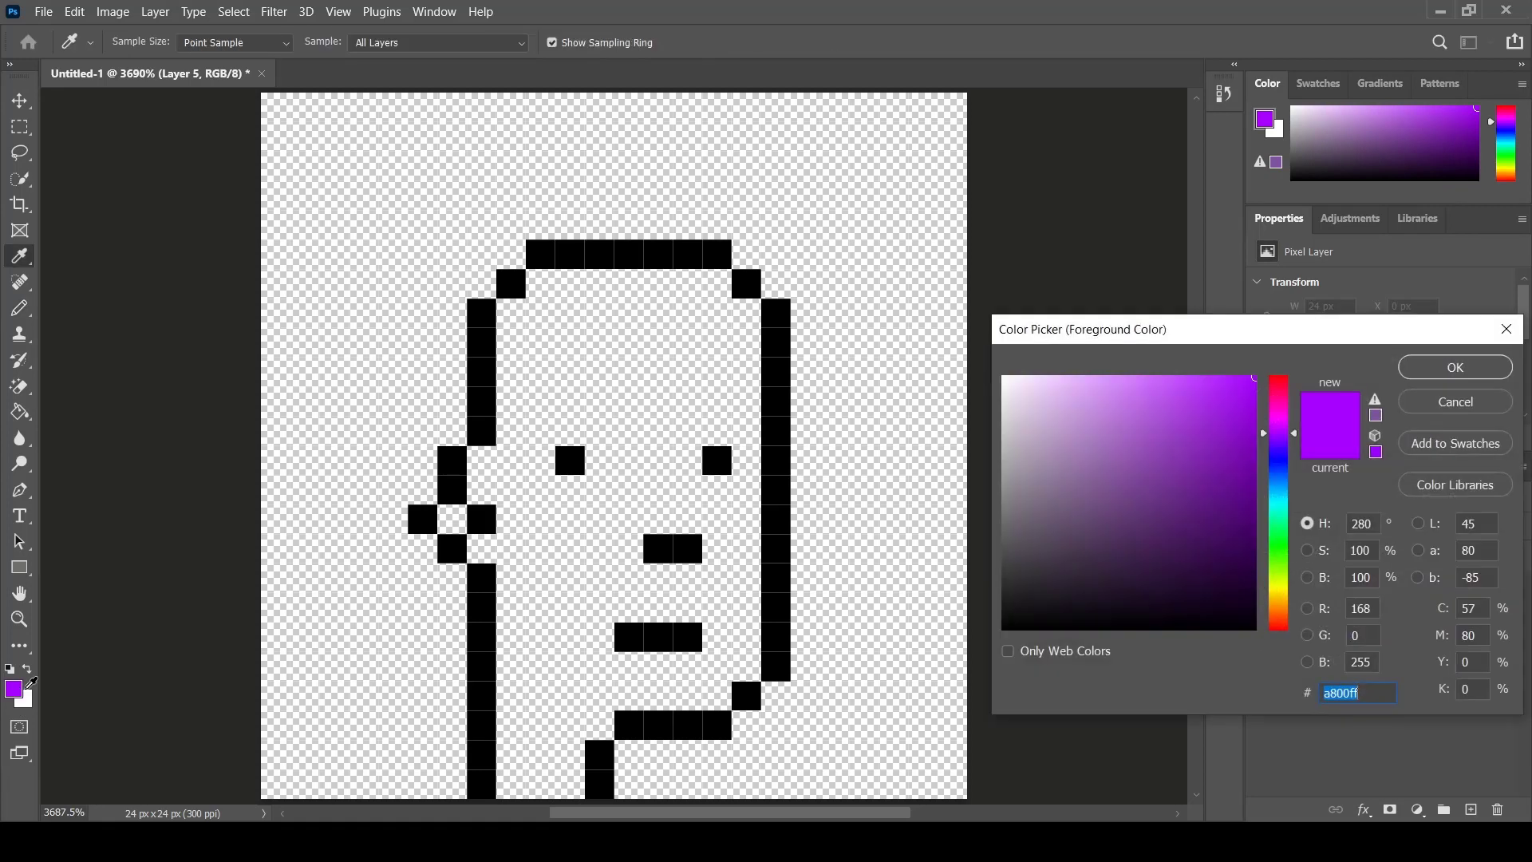
click(1279, 488)
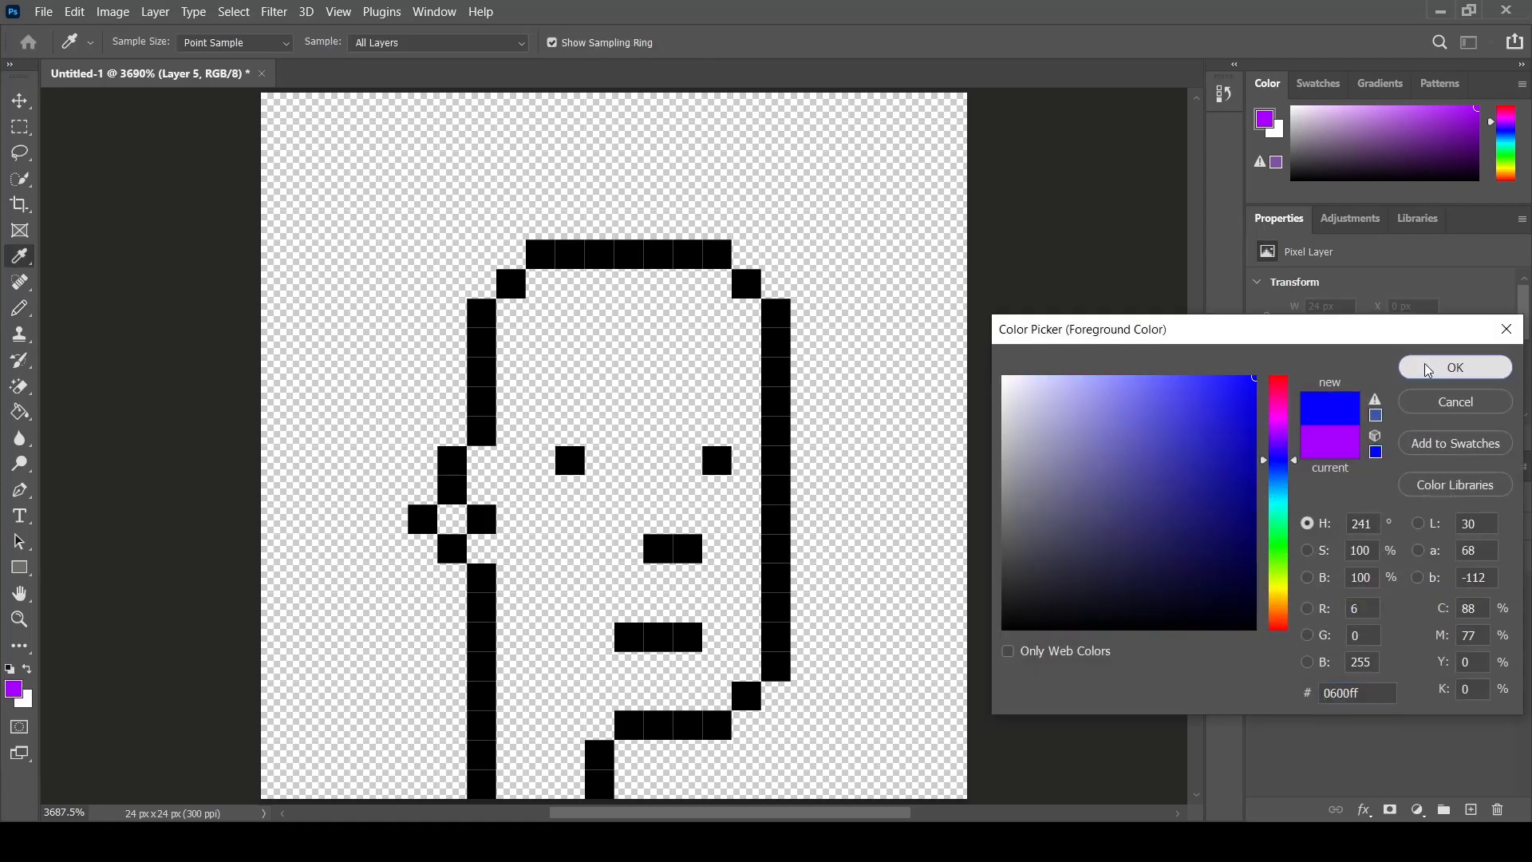
click(1455, 367)
drag(718, 459, 688, 461)
drag(569, 461, 540, 463)
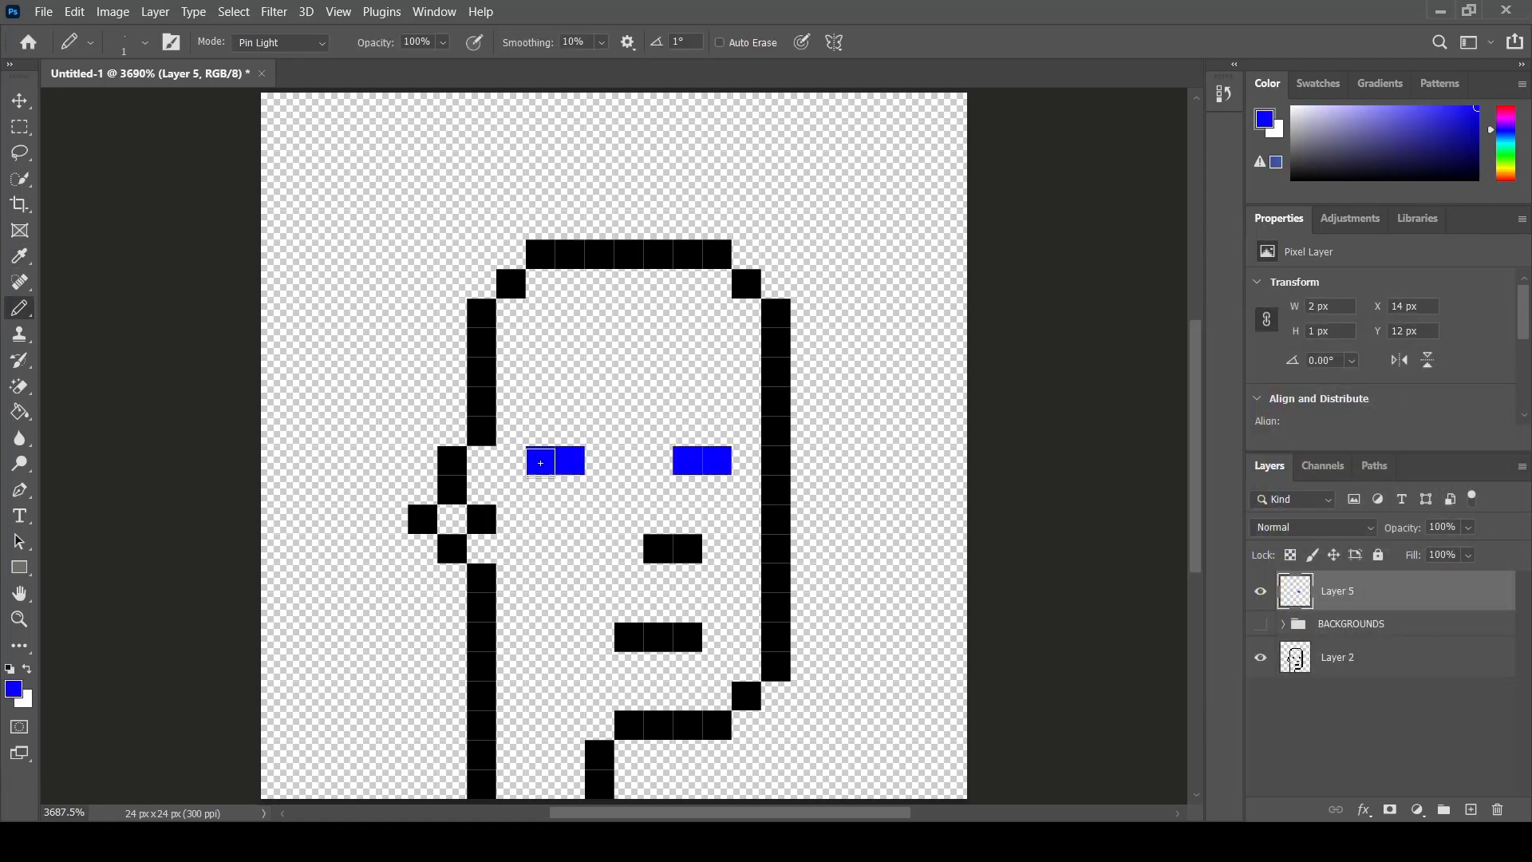
- Add a new layer, hide the blue-eye layer, and draw two-pixel vertical magenta eyes
click(1470, 809)
click(14, 688)
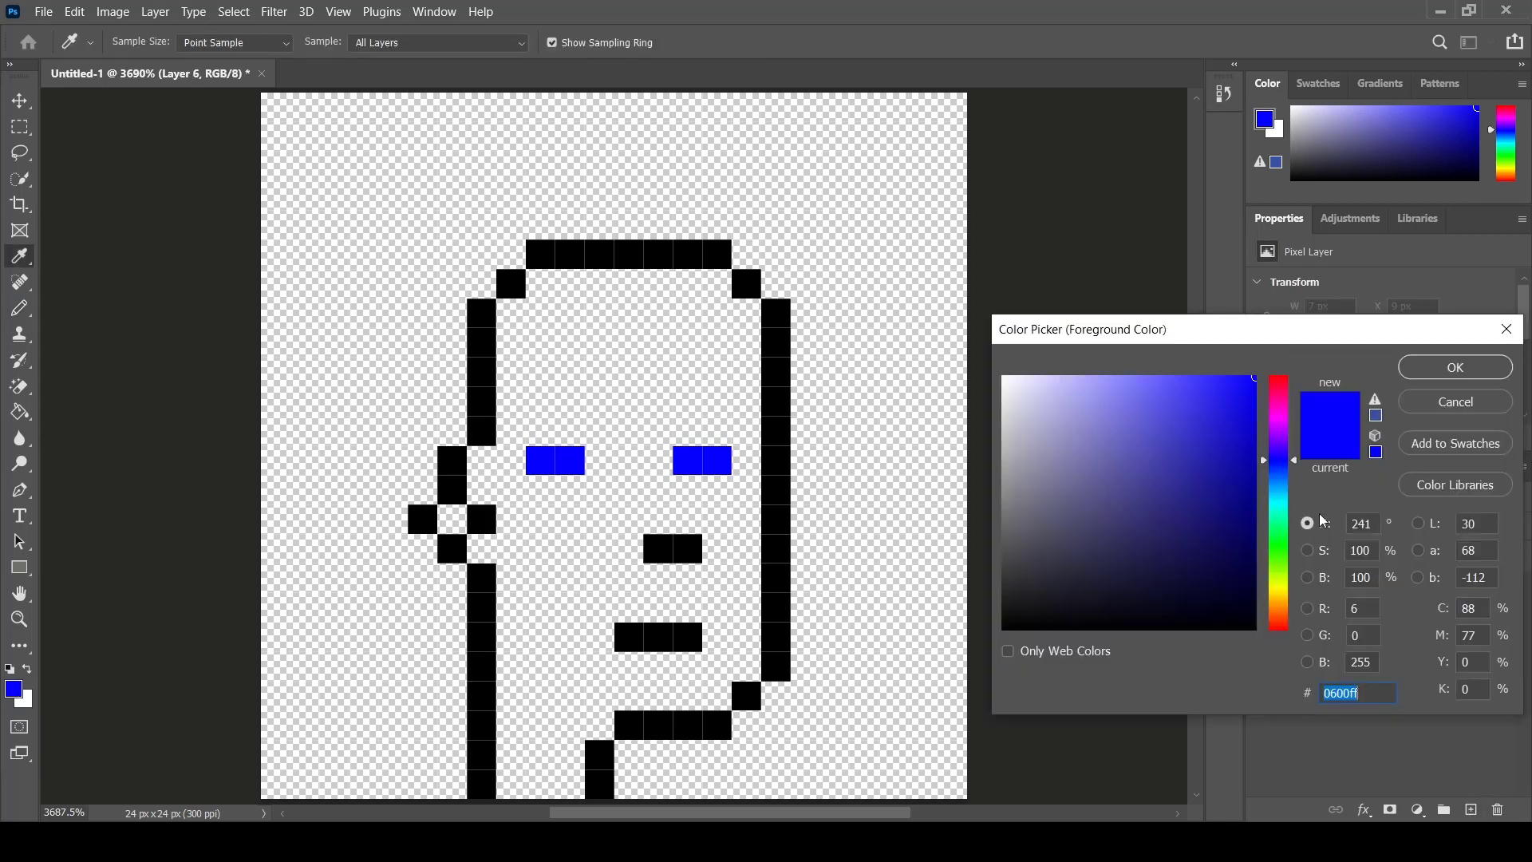
click(1279, 421)
click(1455, 367)
click(1259, 631)
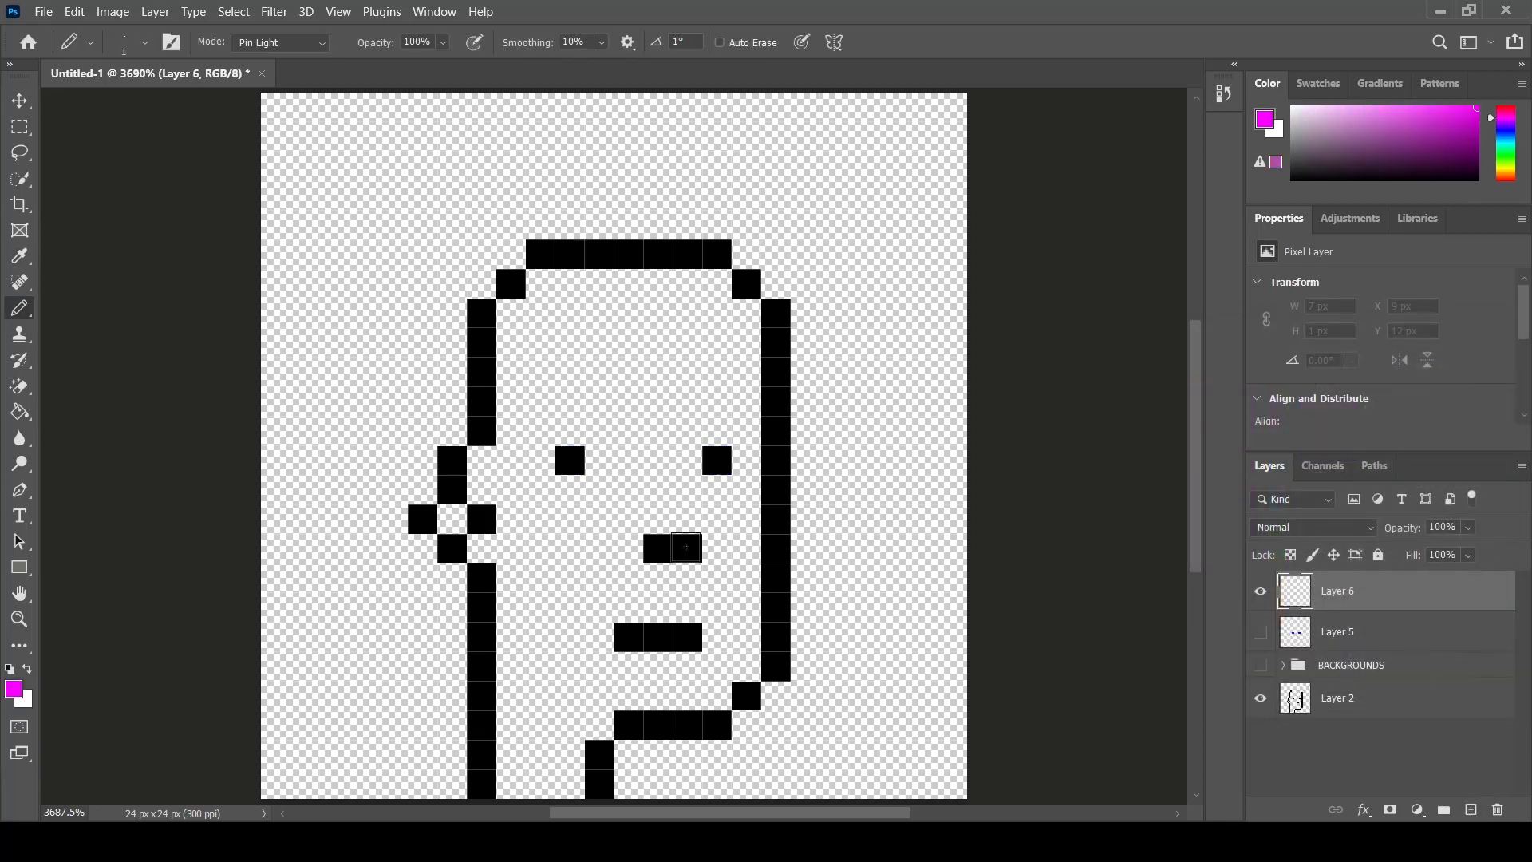
drag(730, 467, 722, 490)
drag(576, 461, 573, 490)
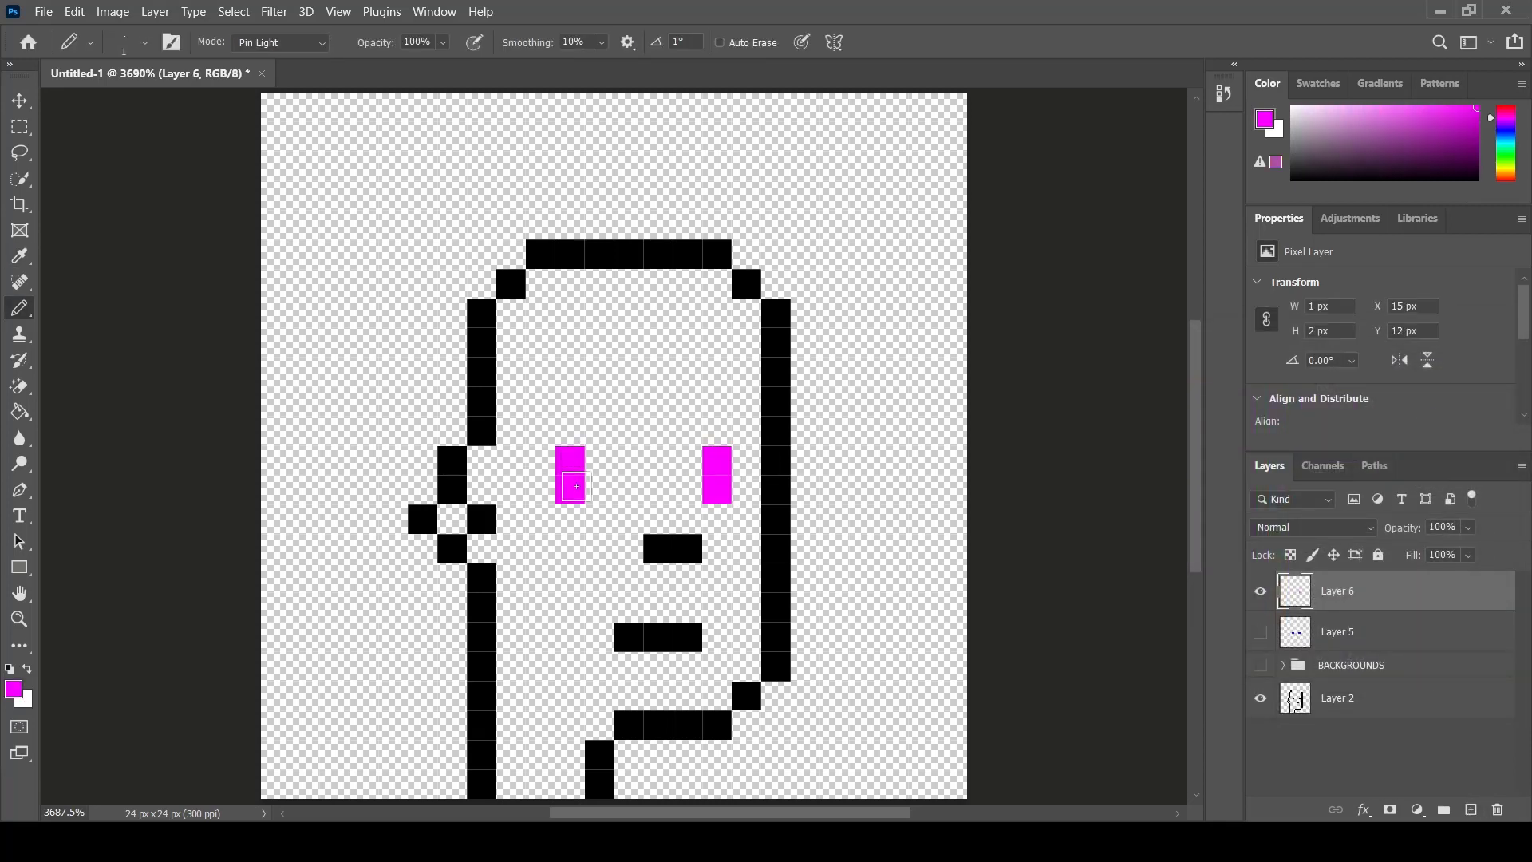
- Add a new layer, hide the magenta-eye layer, and draw single white ffffff pixels on both eyes
click(1470, 809)
click(1259, 631)
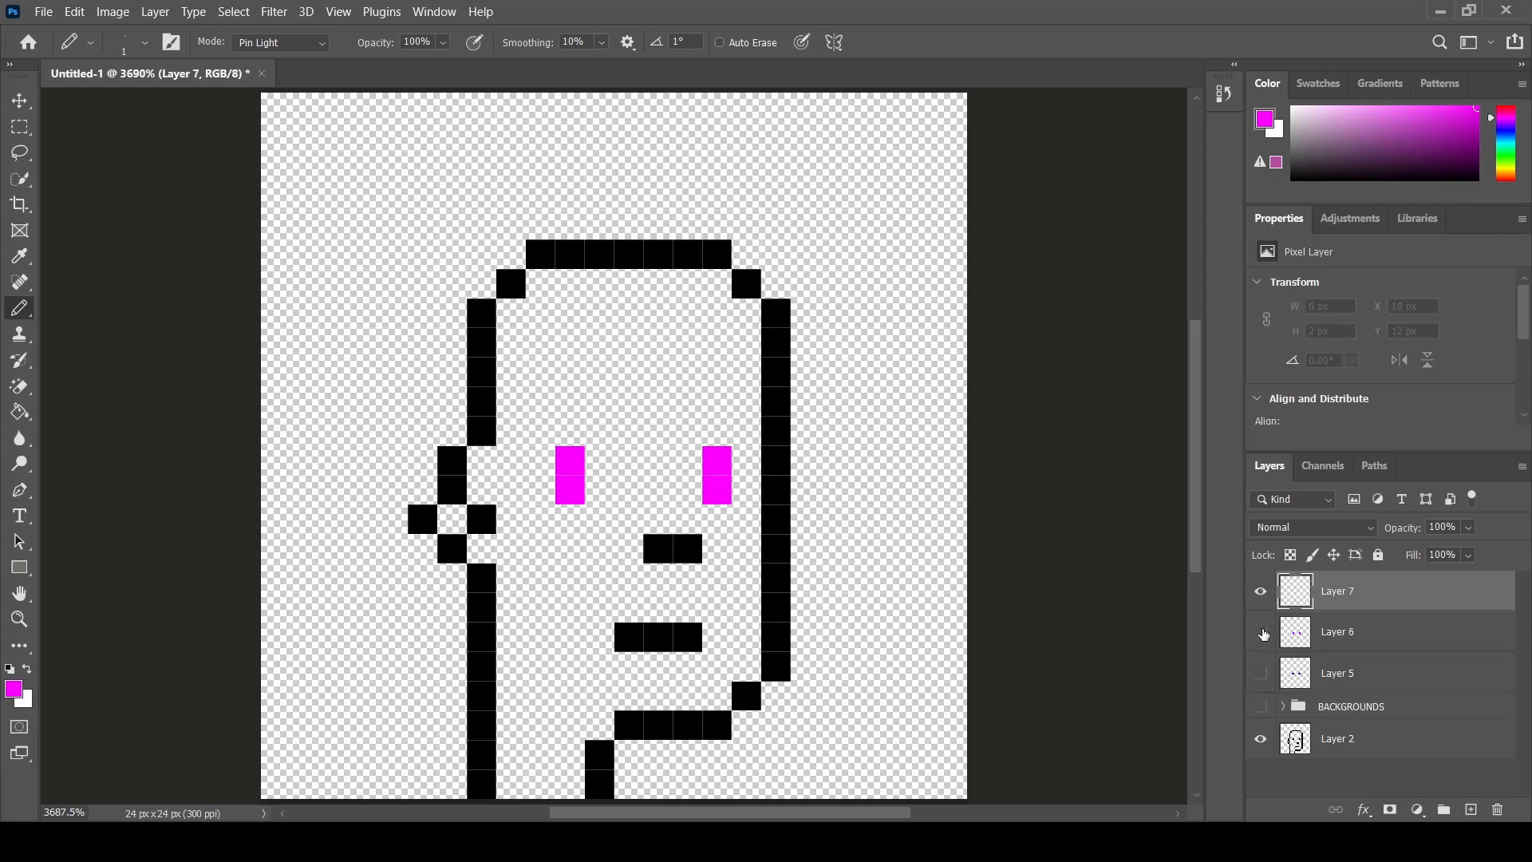
click(13, 689)
text(ffffff)
click(1460, 372)
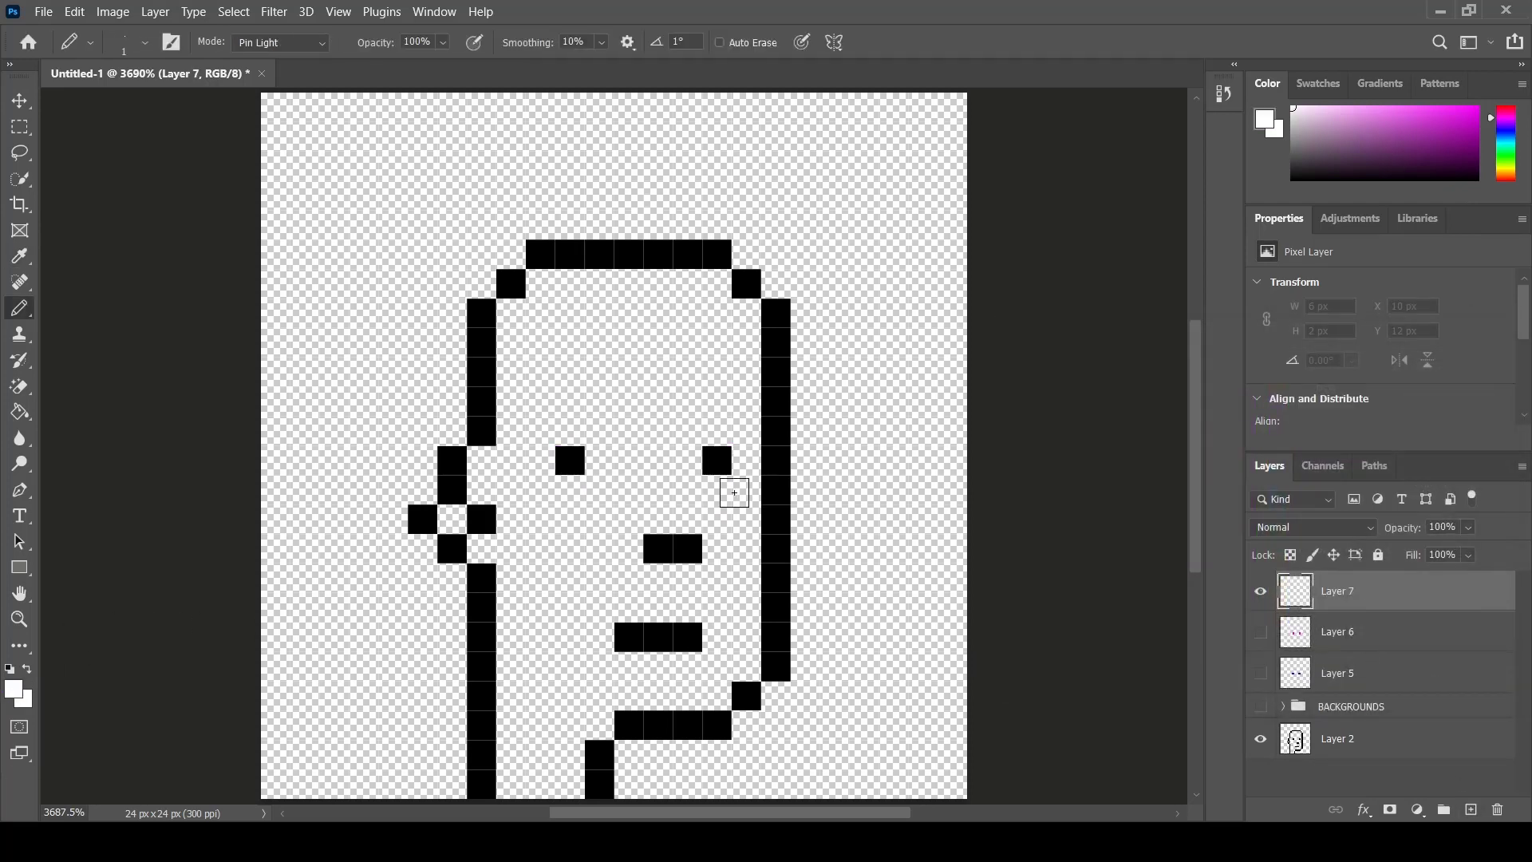
click(716, 461)
click(566, 464)
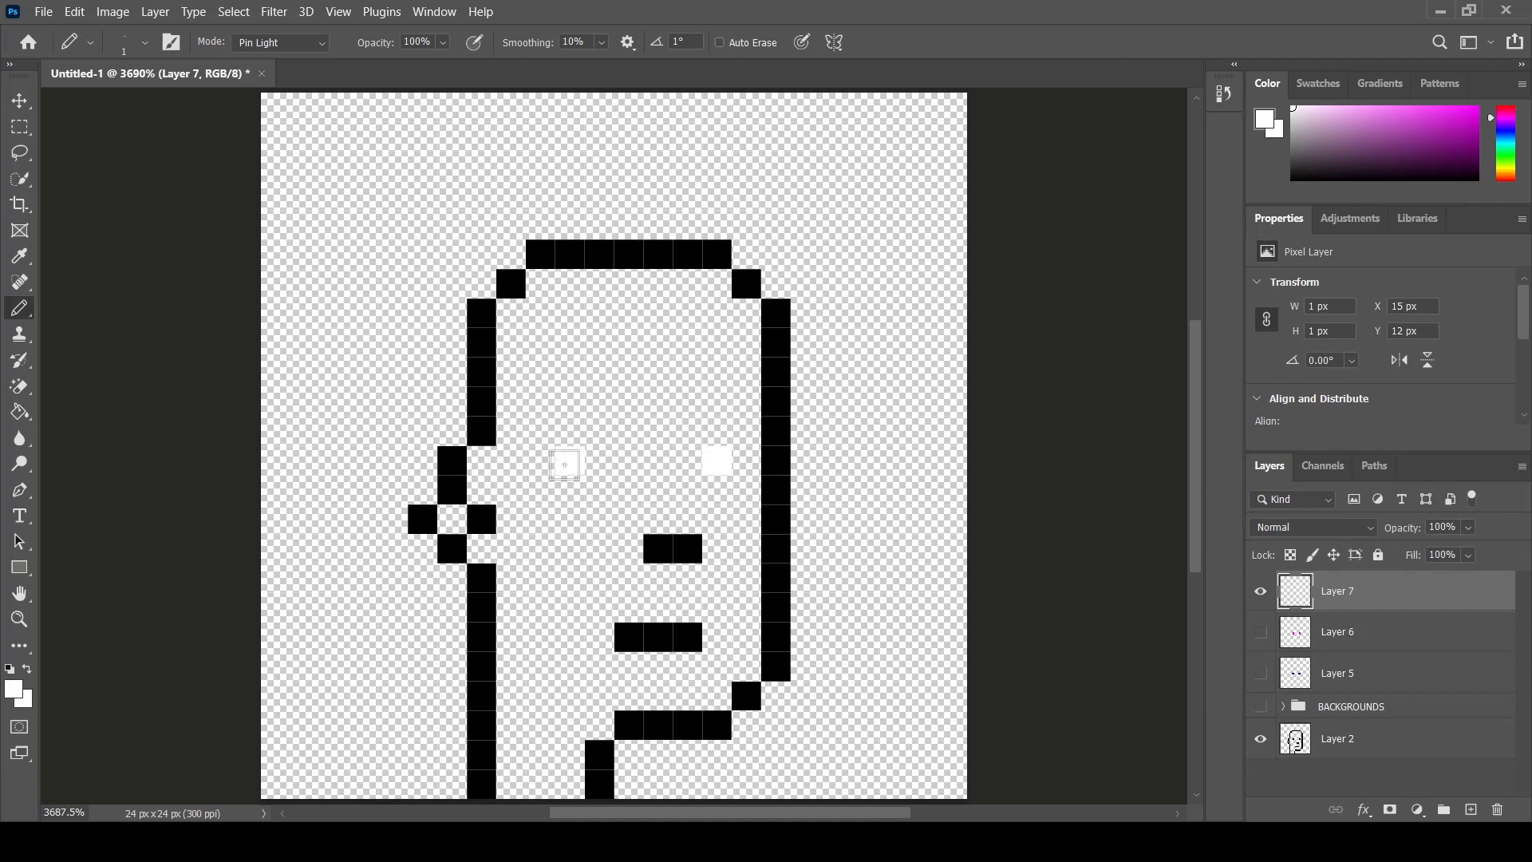
- Add another new layer, hide the white-eye layer, and place a white pixel on the right eye
click(1471, 809)
click(1261, 632)
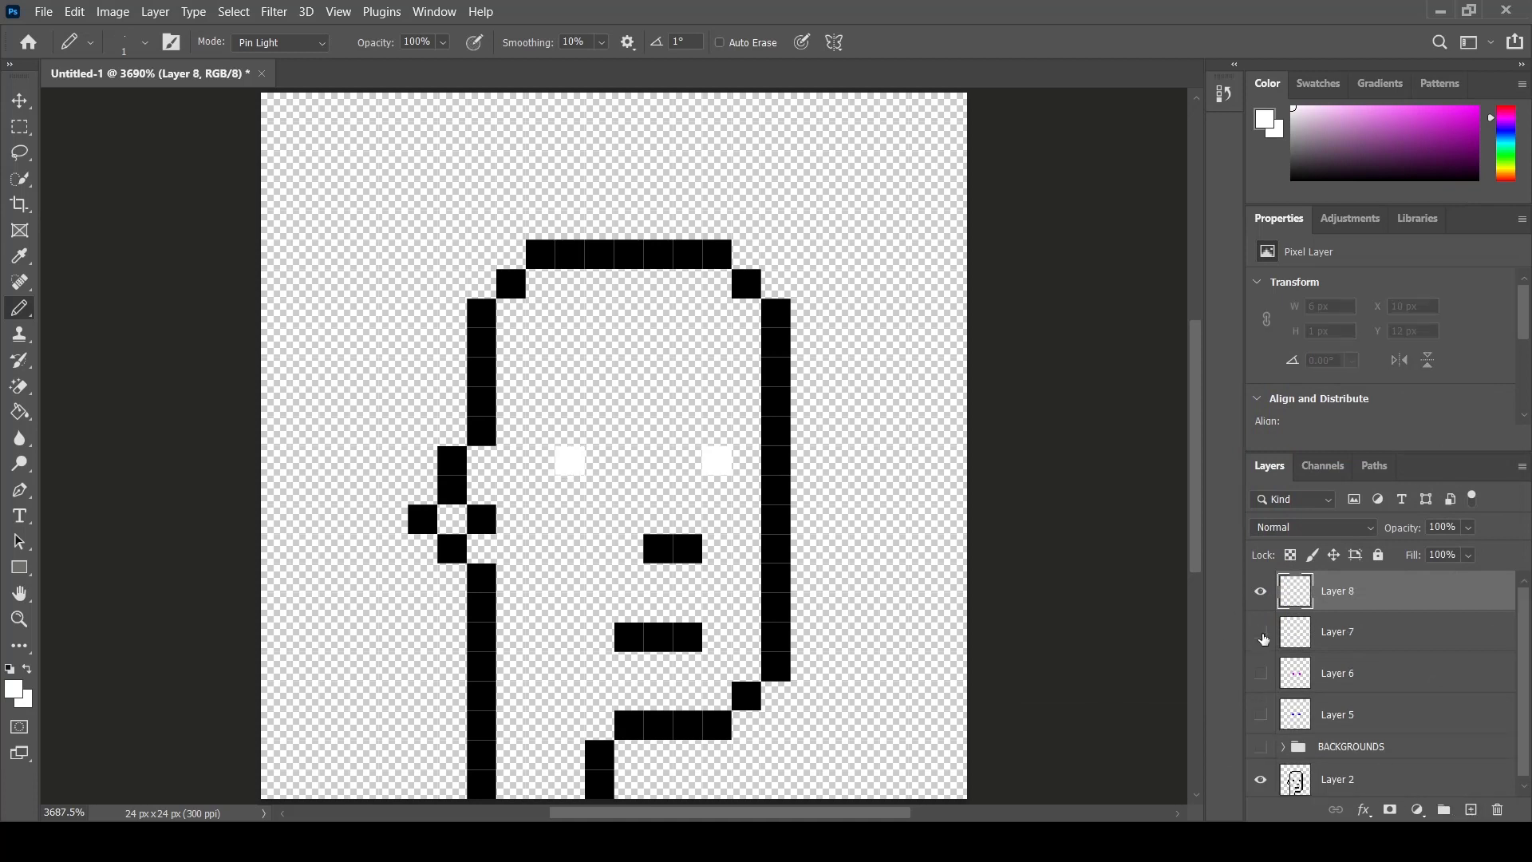
click(22, 692)
click(1277, 519)
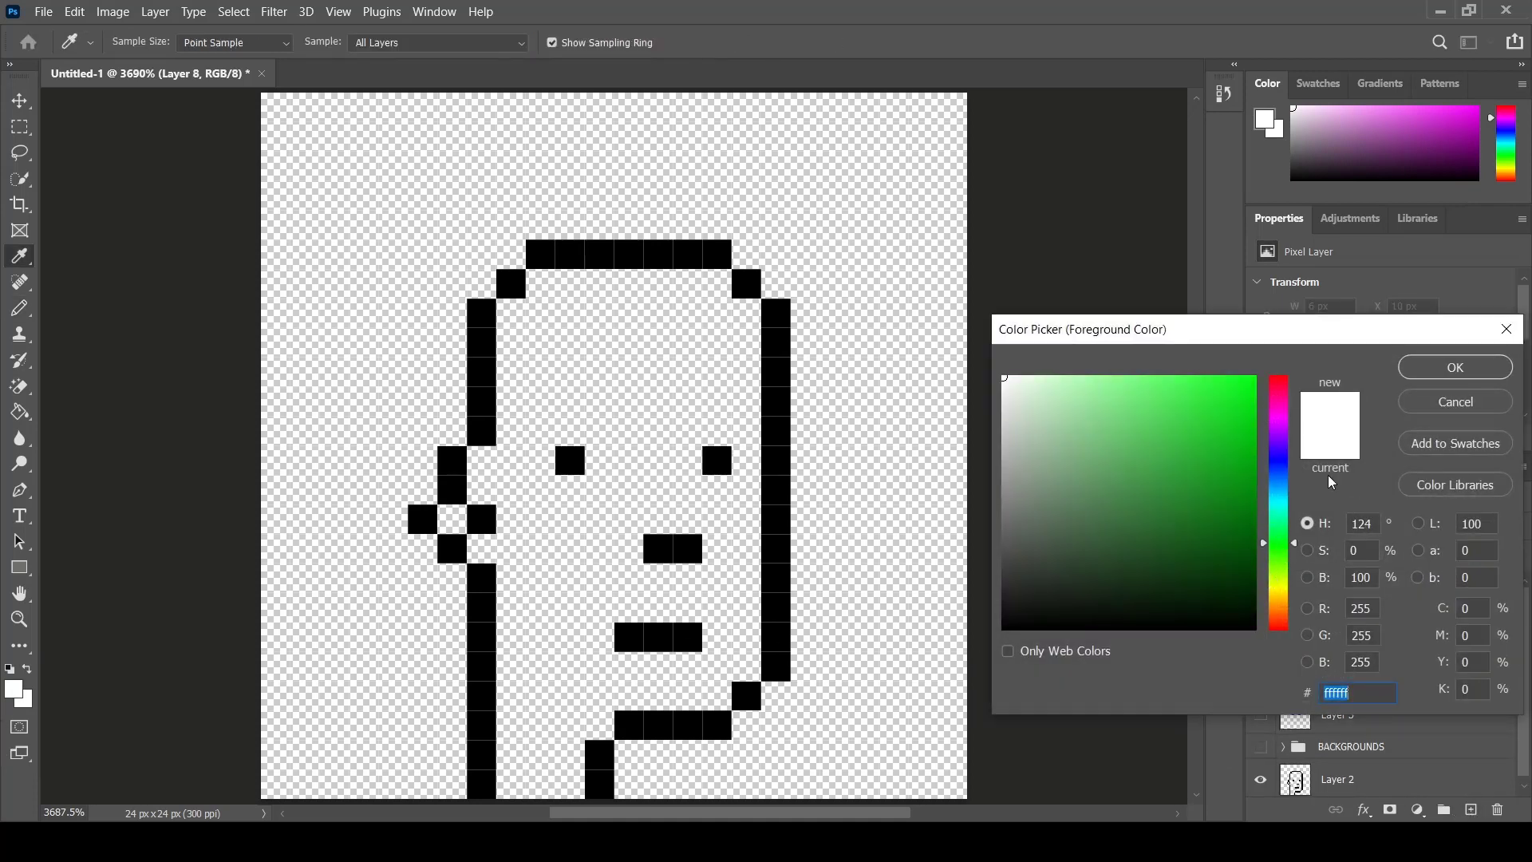
click(1453, 366)
click(713, 464)
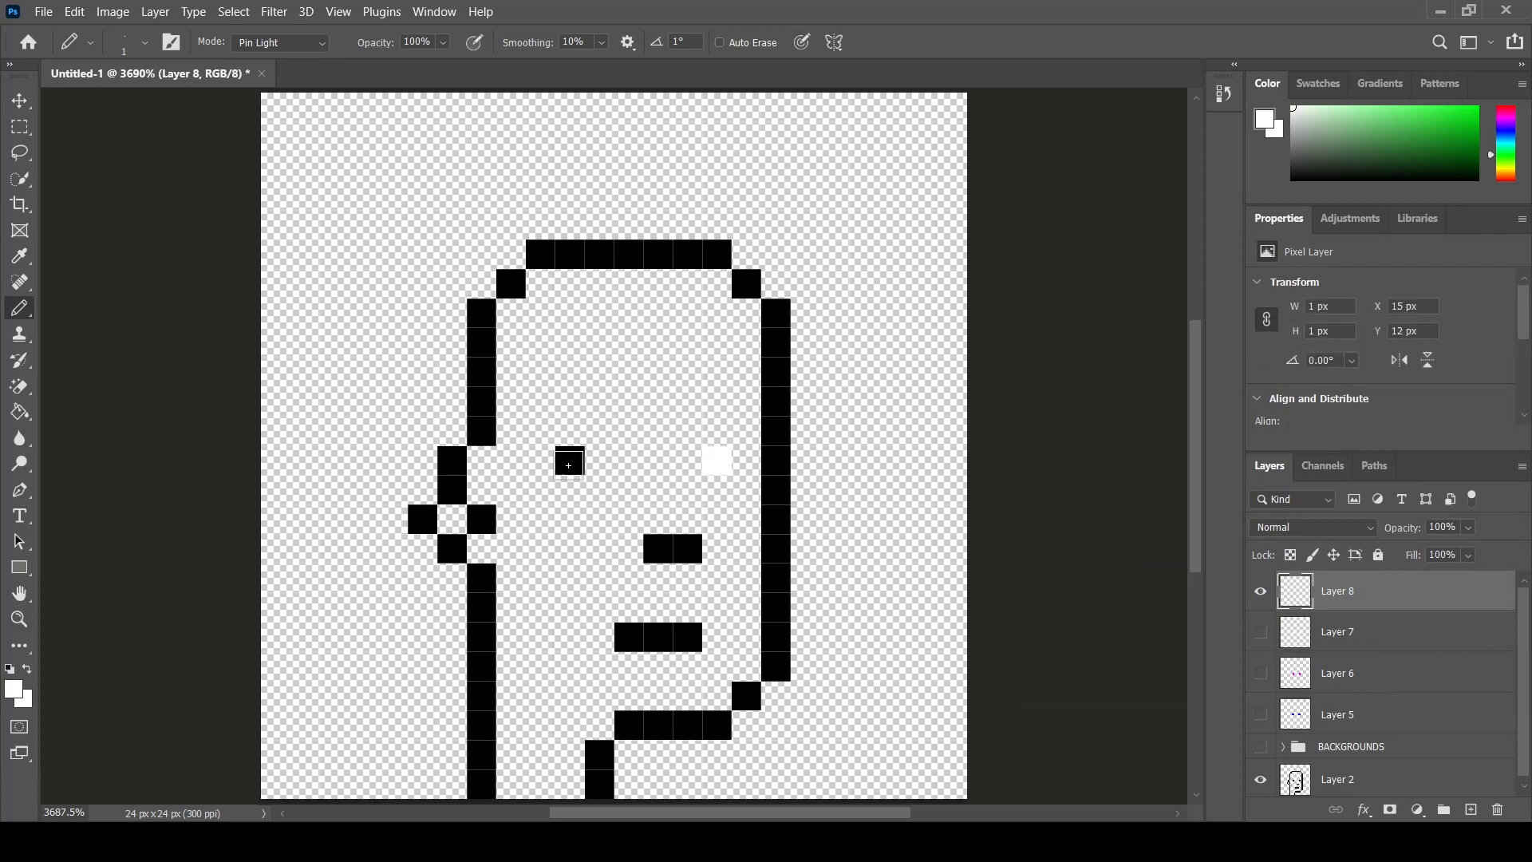
- Set the foreground colour to red and draw a single red pixel on each eye
click(19, 694)
click(1294, 378)
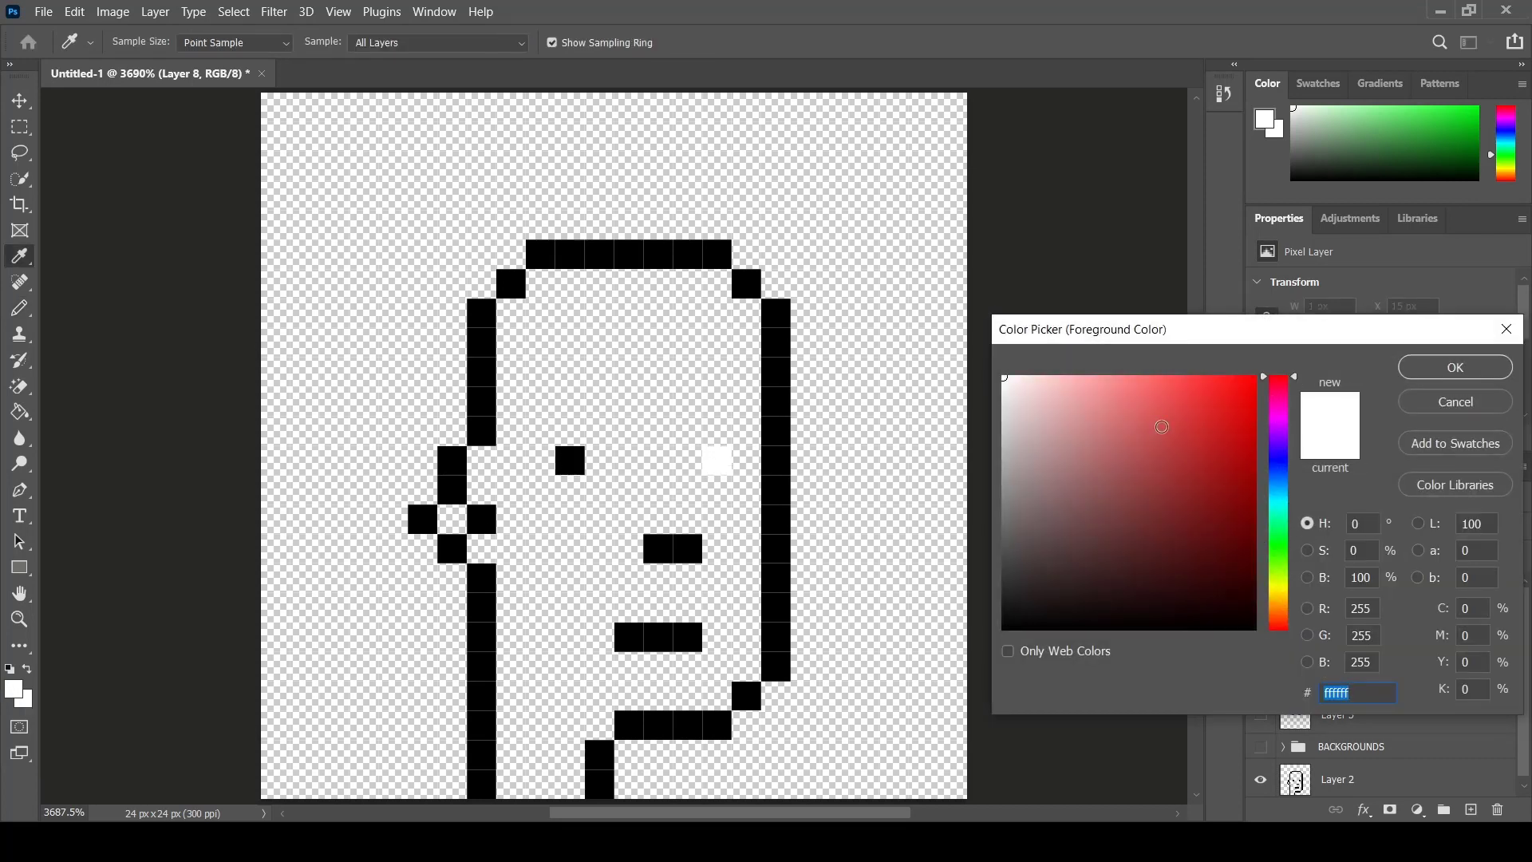
click(1256, 376)
click(1456, 367)
click(716, 460)
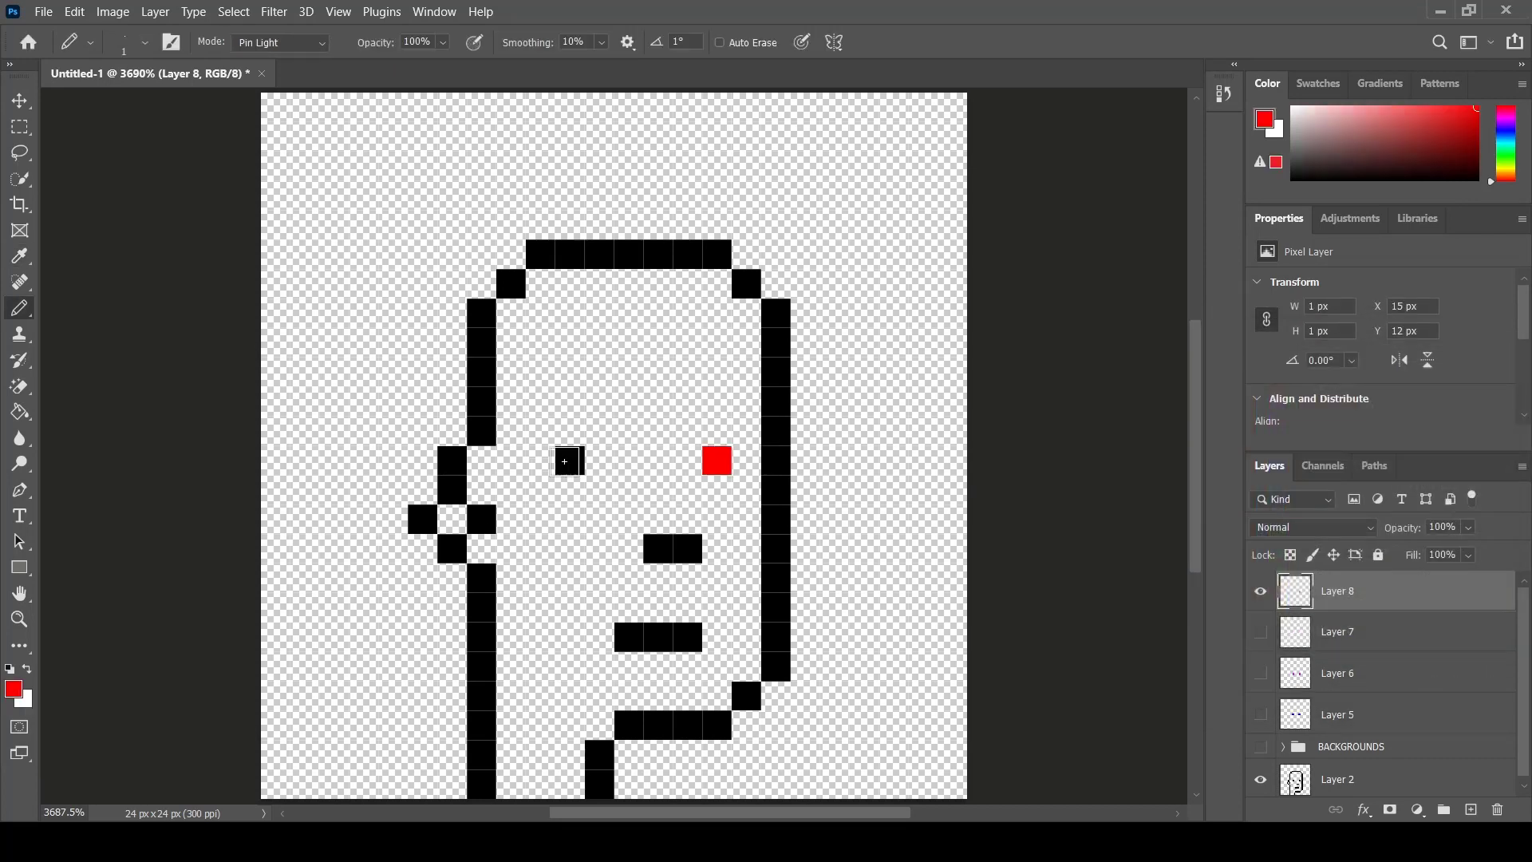
click(565, 461)
- Show the hidden eye layers, group all four eye layers as EYES, and hide the group
click(1267, 670)
click(1261, 714)
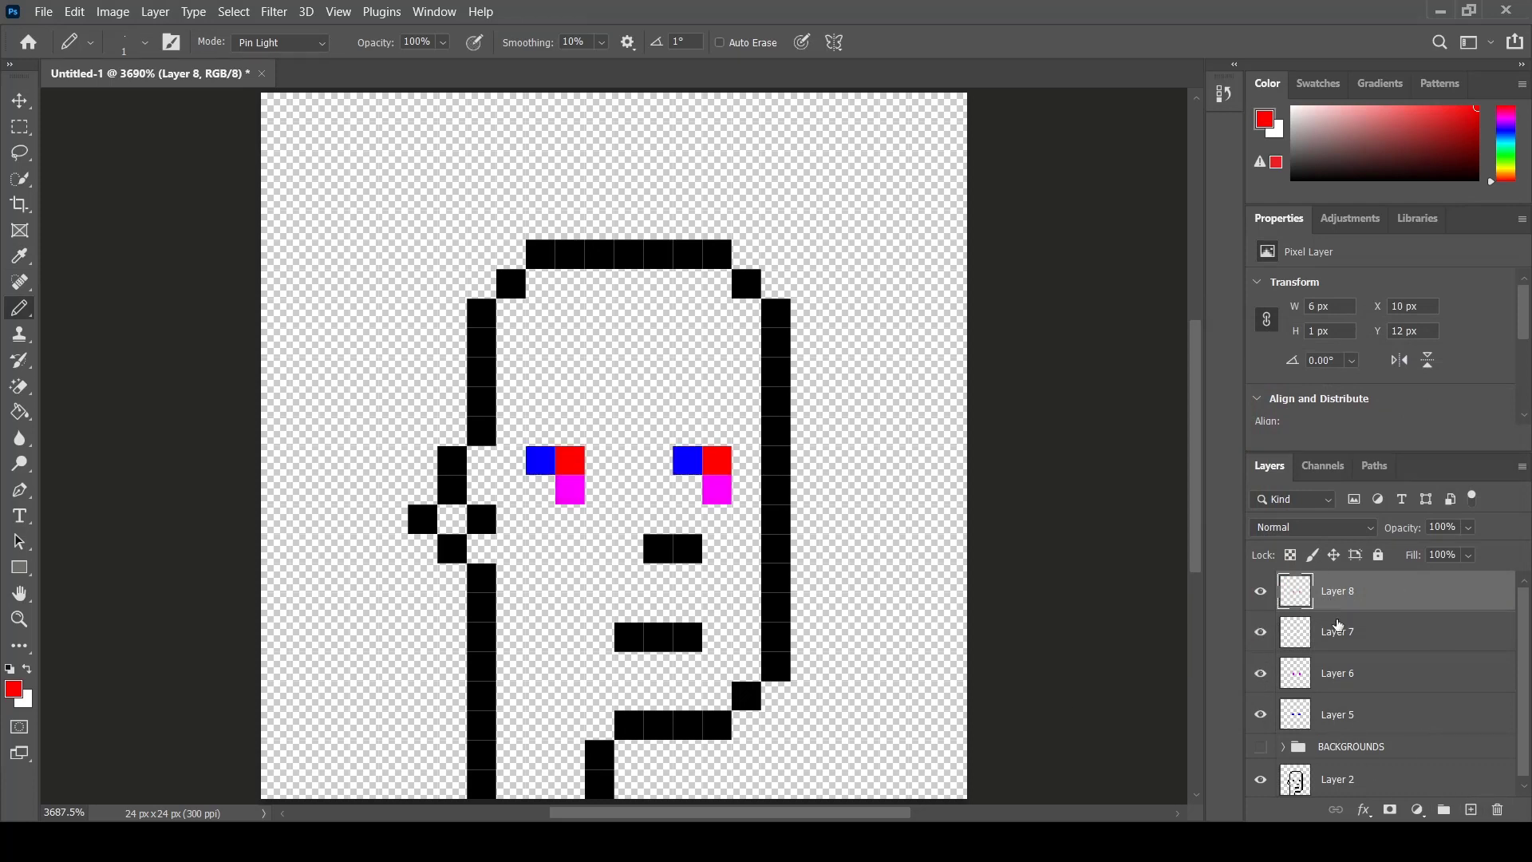
ctrl+click(1411, 630)
ctrl+click(1408, 680)
ctrl+click(1423, 712)
drag(1425, 713, 1444, 809)
double_click(1332, 583)
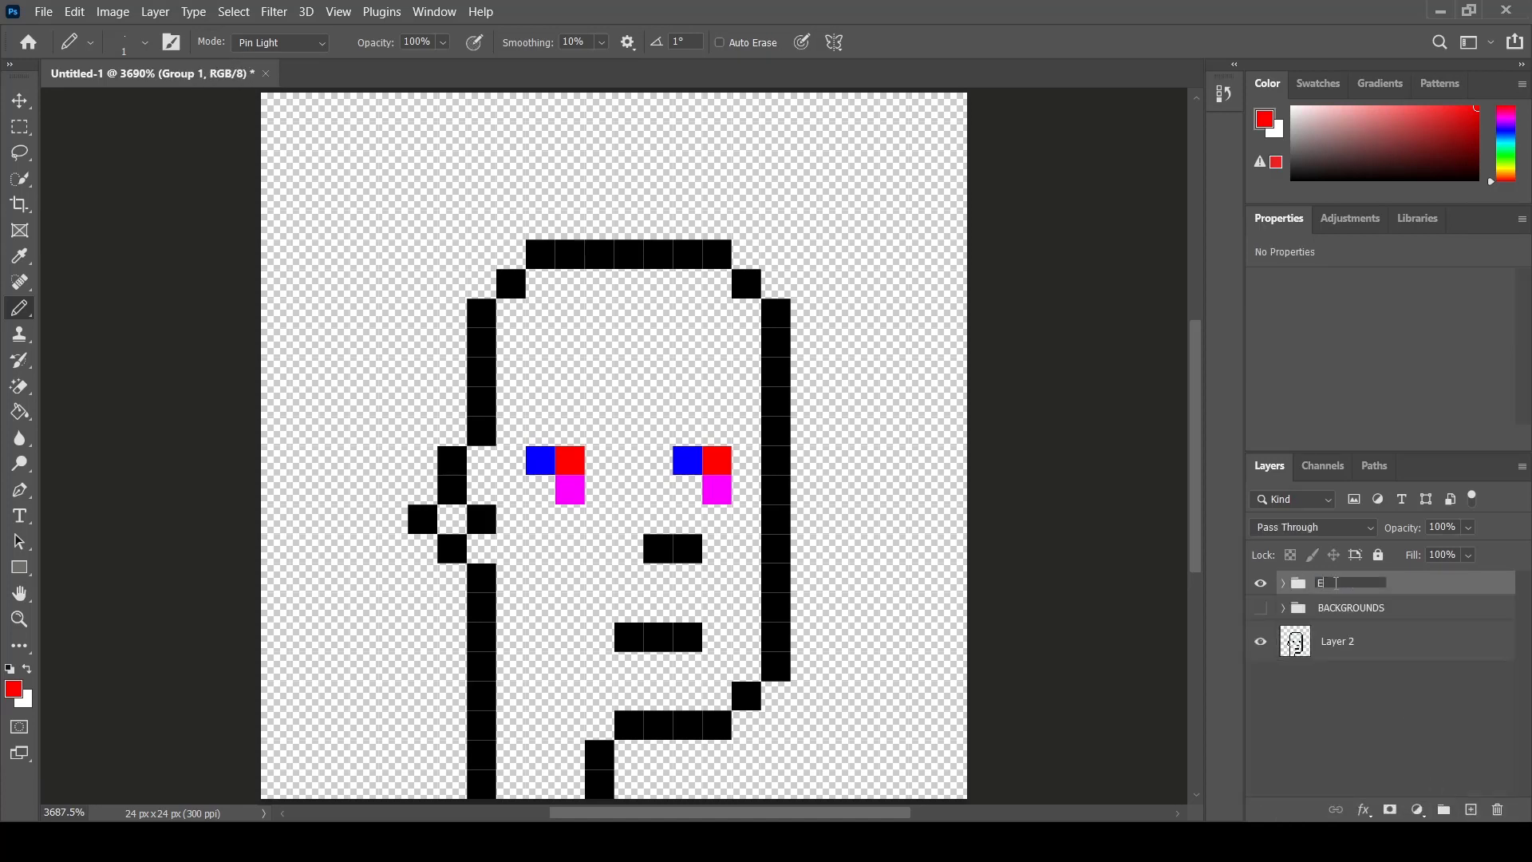
click(1261, 585)
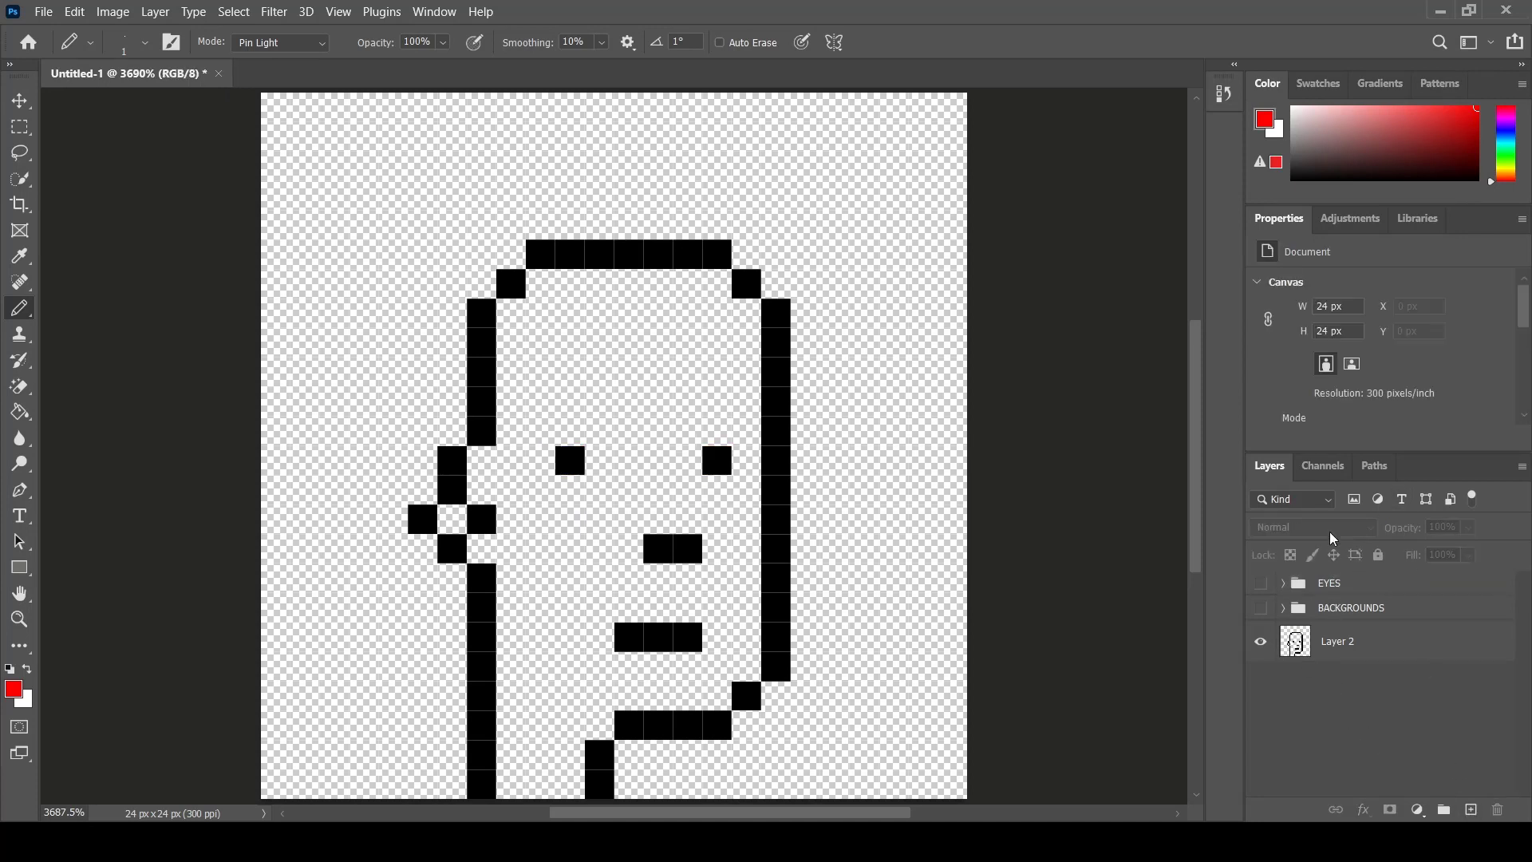
- Add a new layer and set the foreground colour to pale yellow fff581
click(1471, 811)
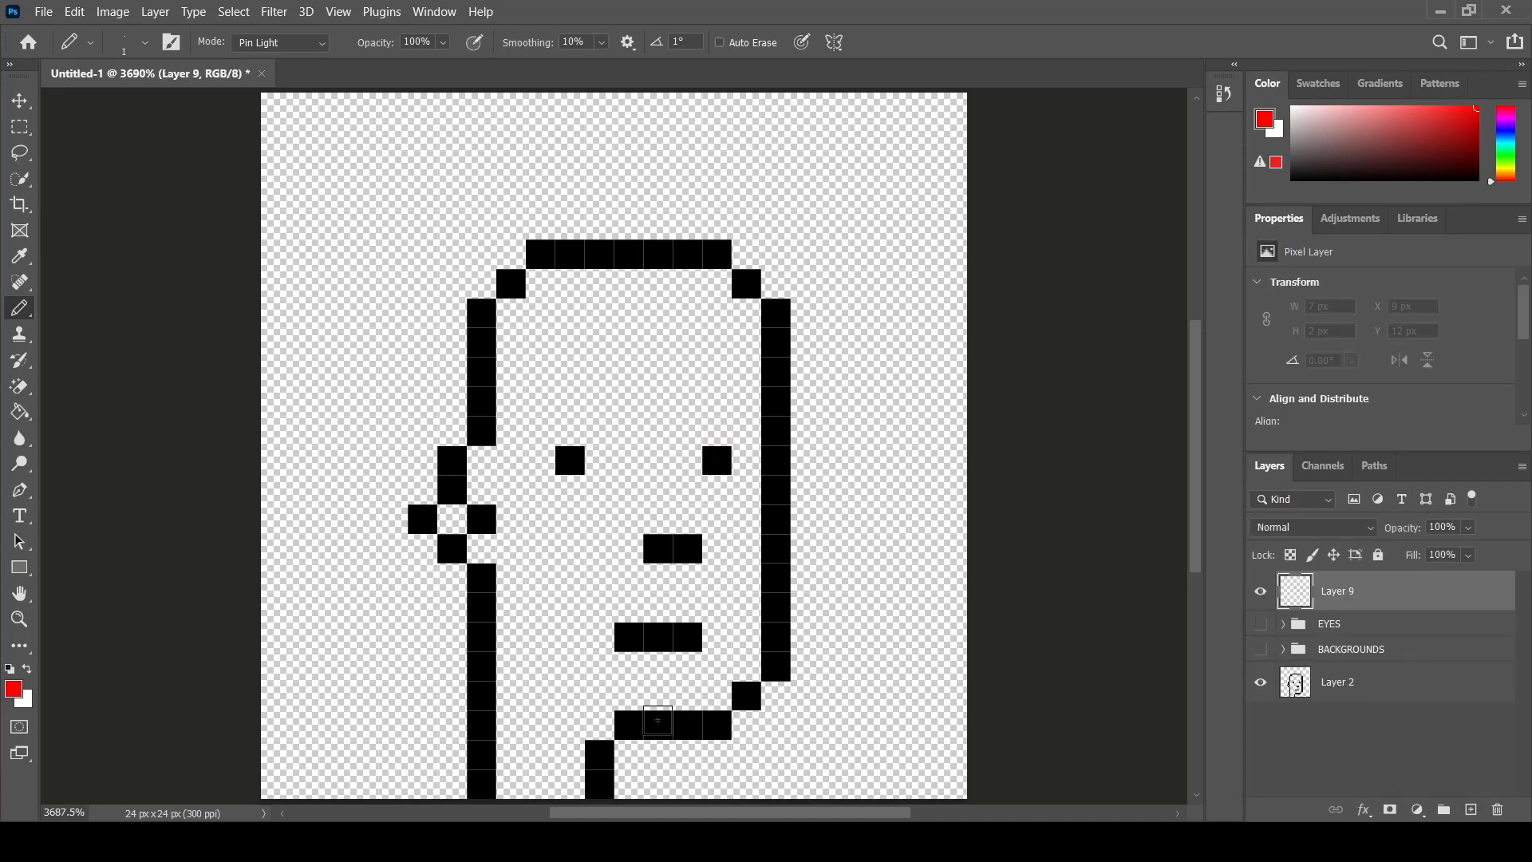
click(18, 694)
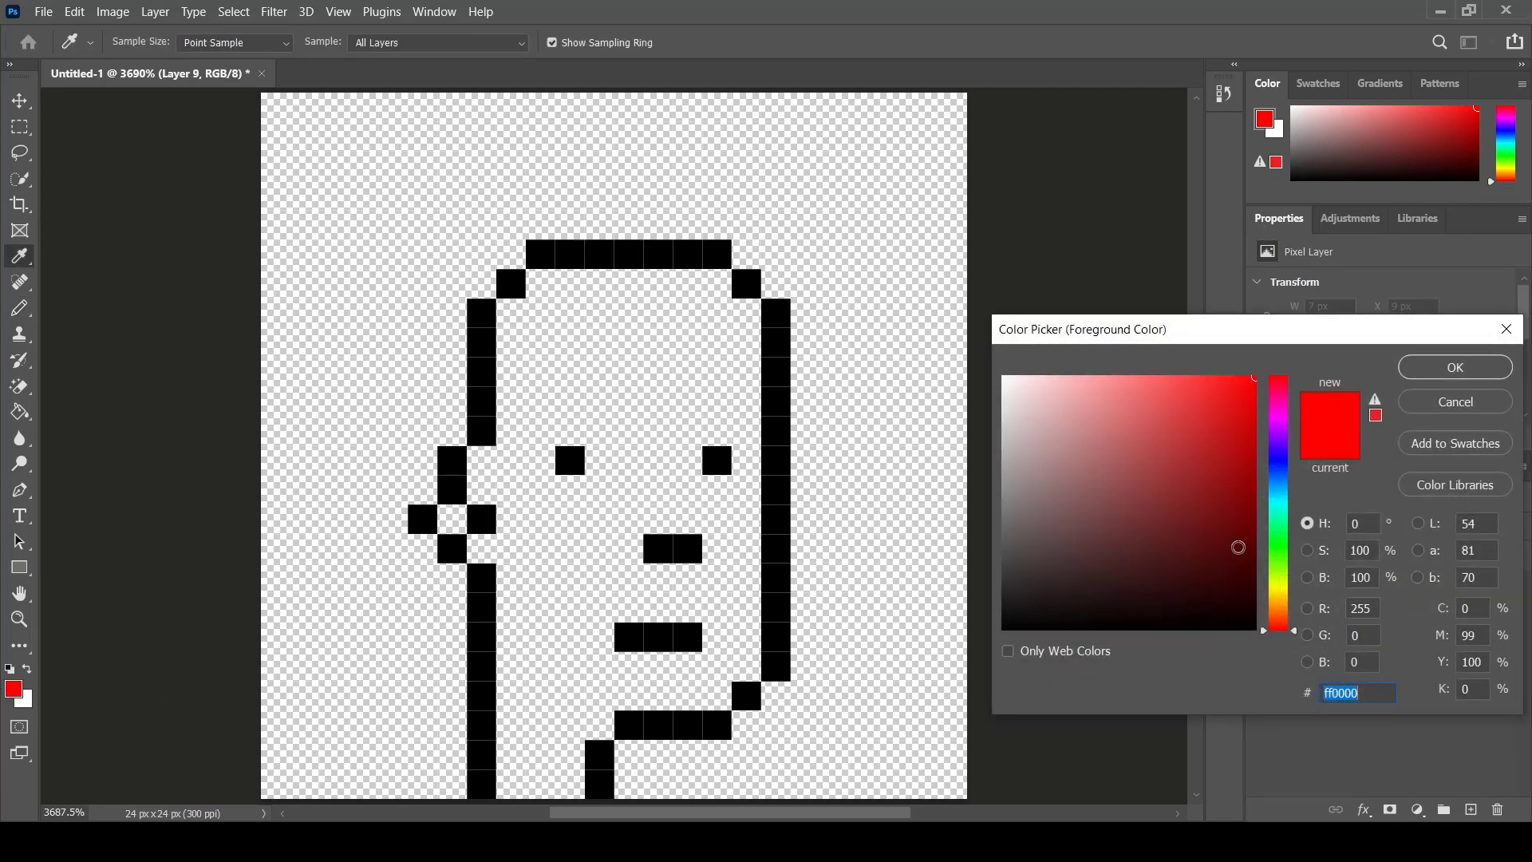
drag(1283, 545, 1286, 598)
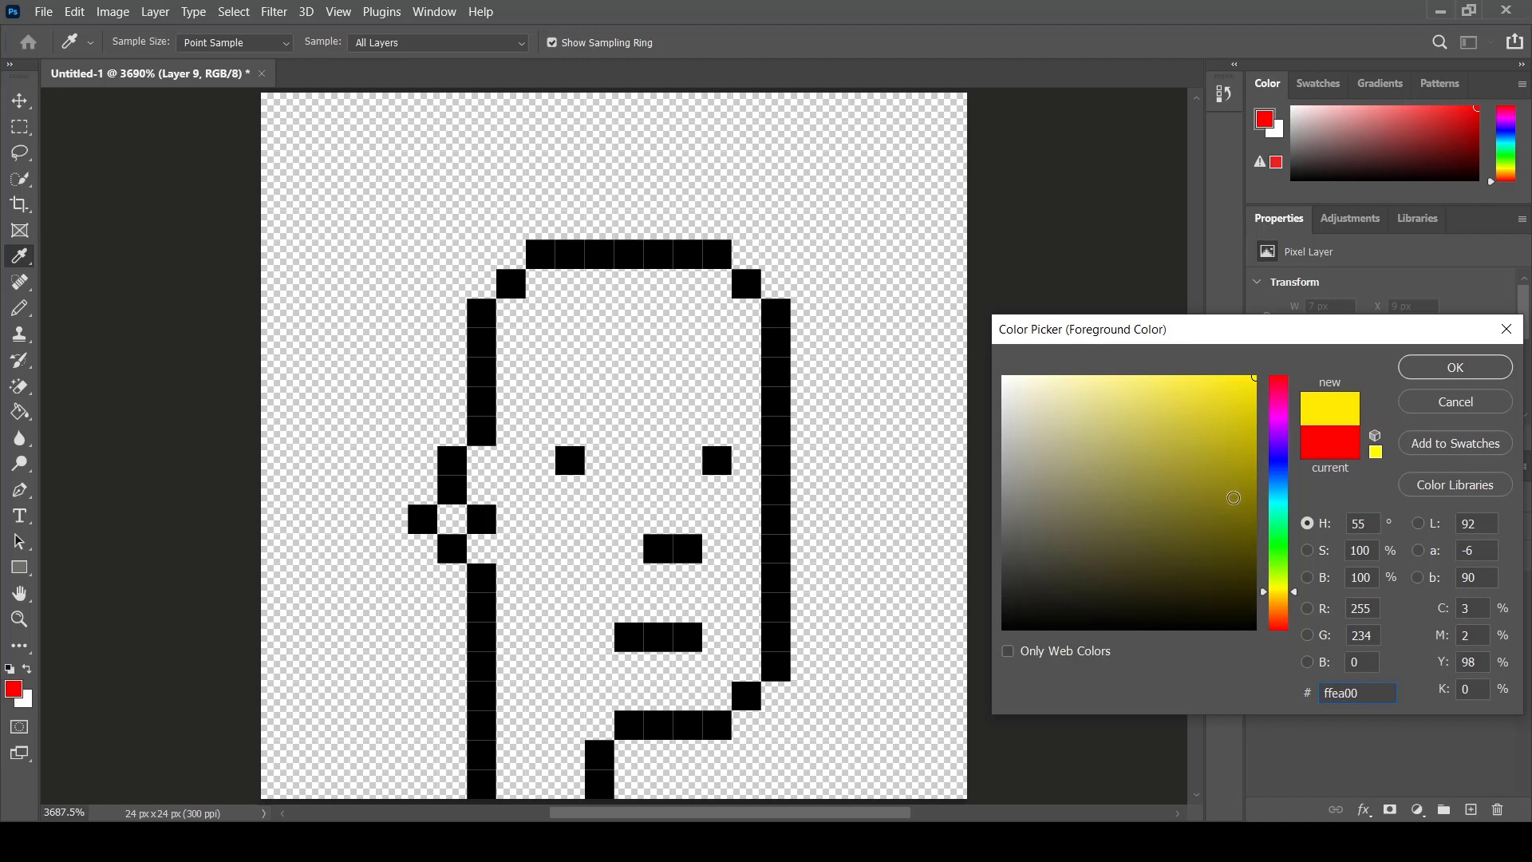
mouse_move(1233, 498)
mouse_down()
mouse_move(1166, 375)
mouse_move(1127, 377)
mouse_up()
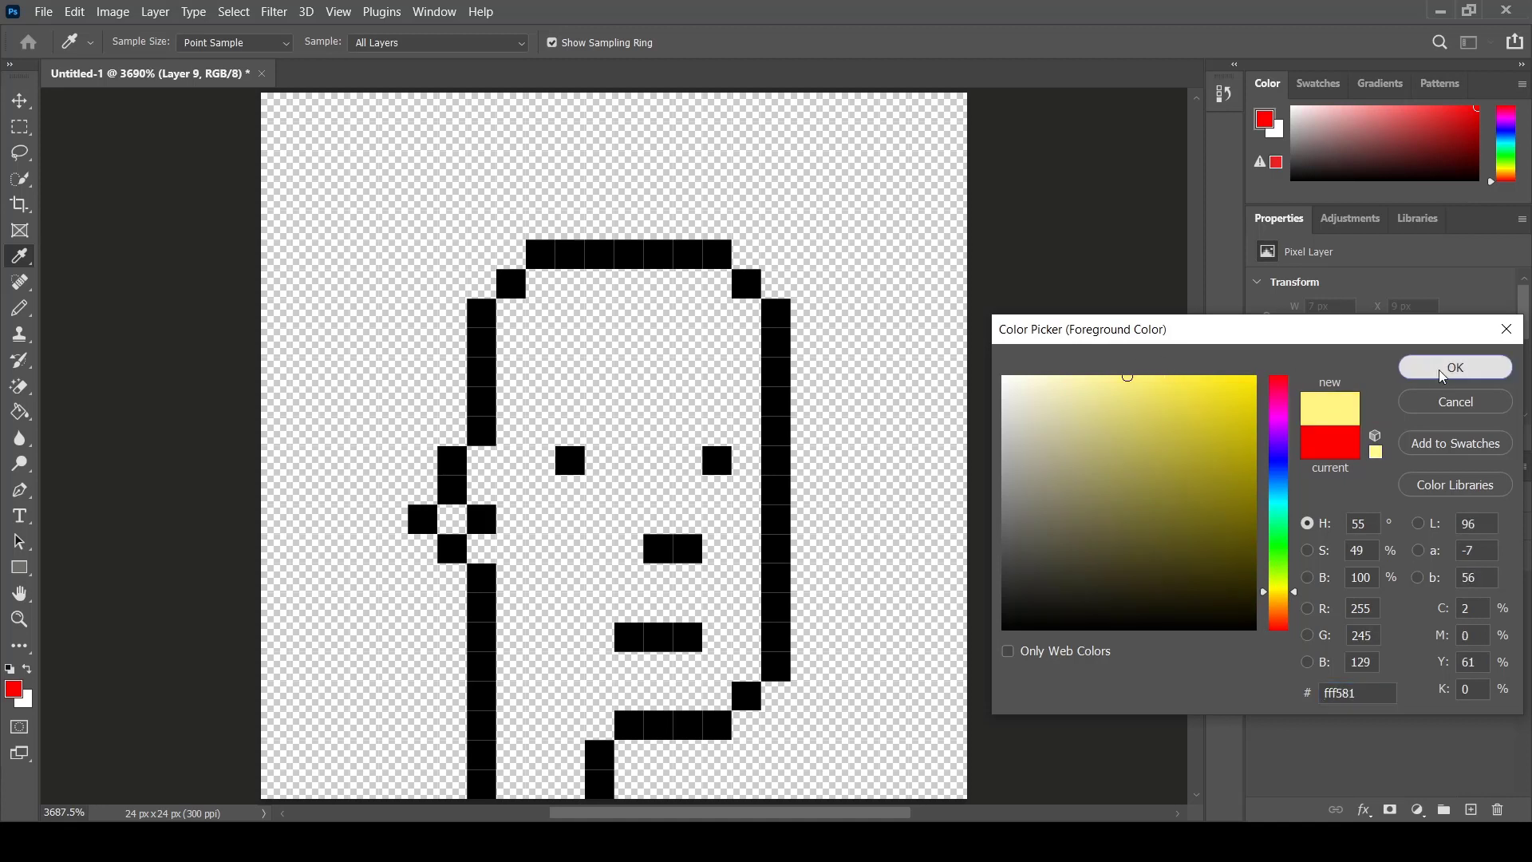
click(1442, 377)
- With the Pencil, fill the upper part of the head inside the outline with pale yellow pixels down to eye level
key(b)
drag(716, 285, 547, 284)
drag(746, 314, 513, 319)
drag(750, 339, 512, 340)
drag(741, 368, 508, 369)
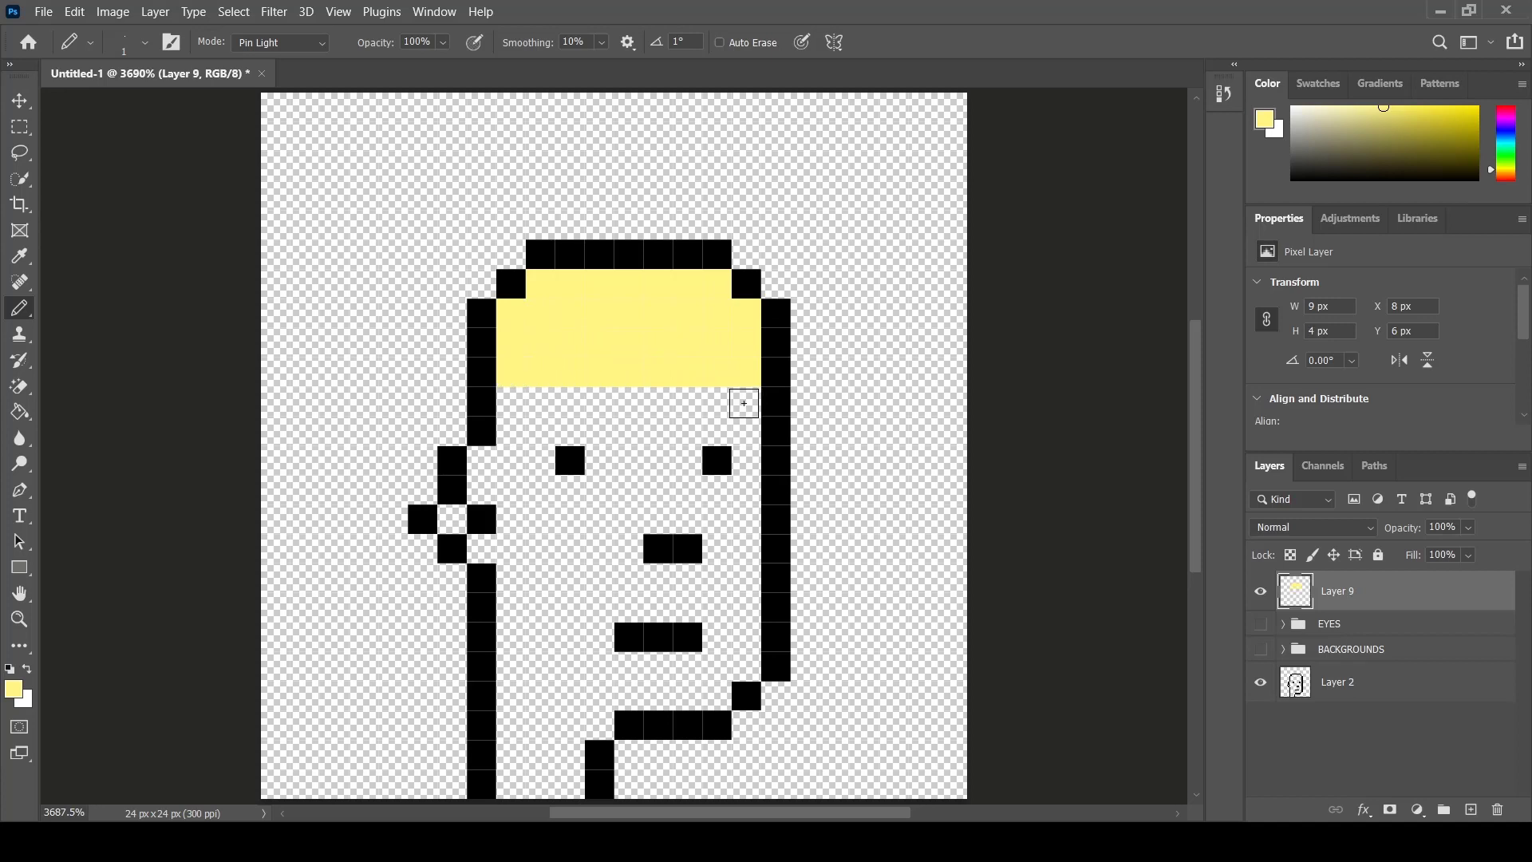
drag(739, 404, 520, 399)
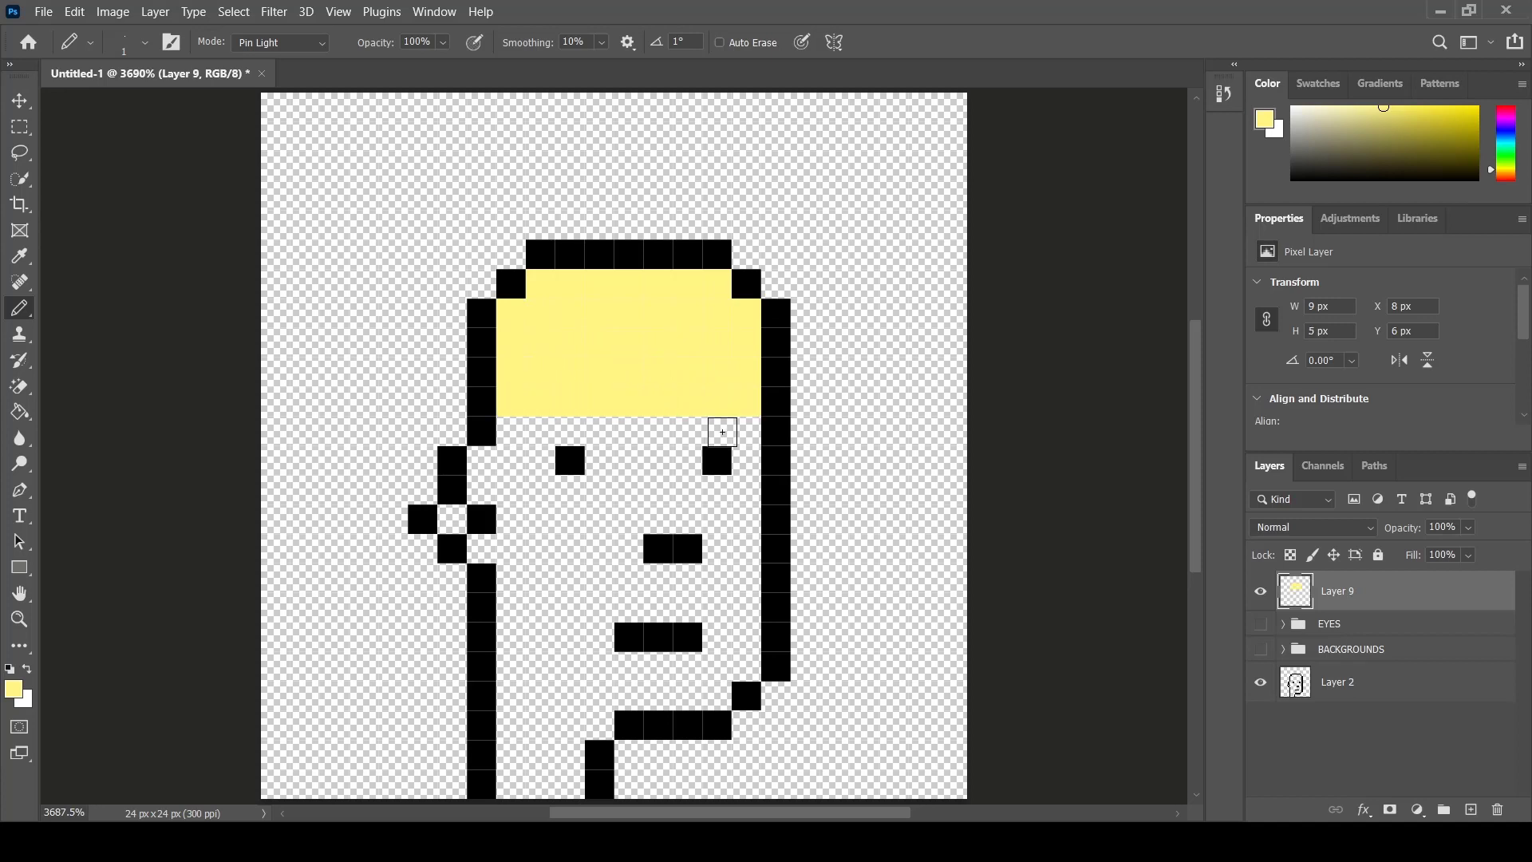
drag(746, 428, 518, 428)
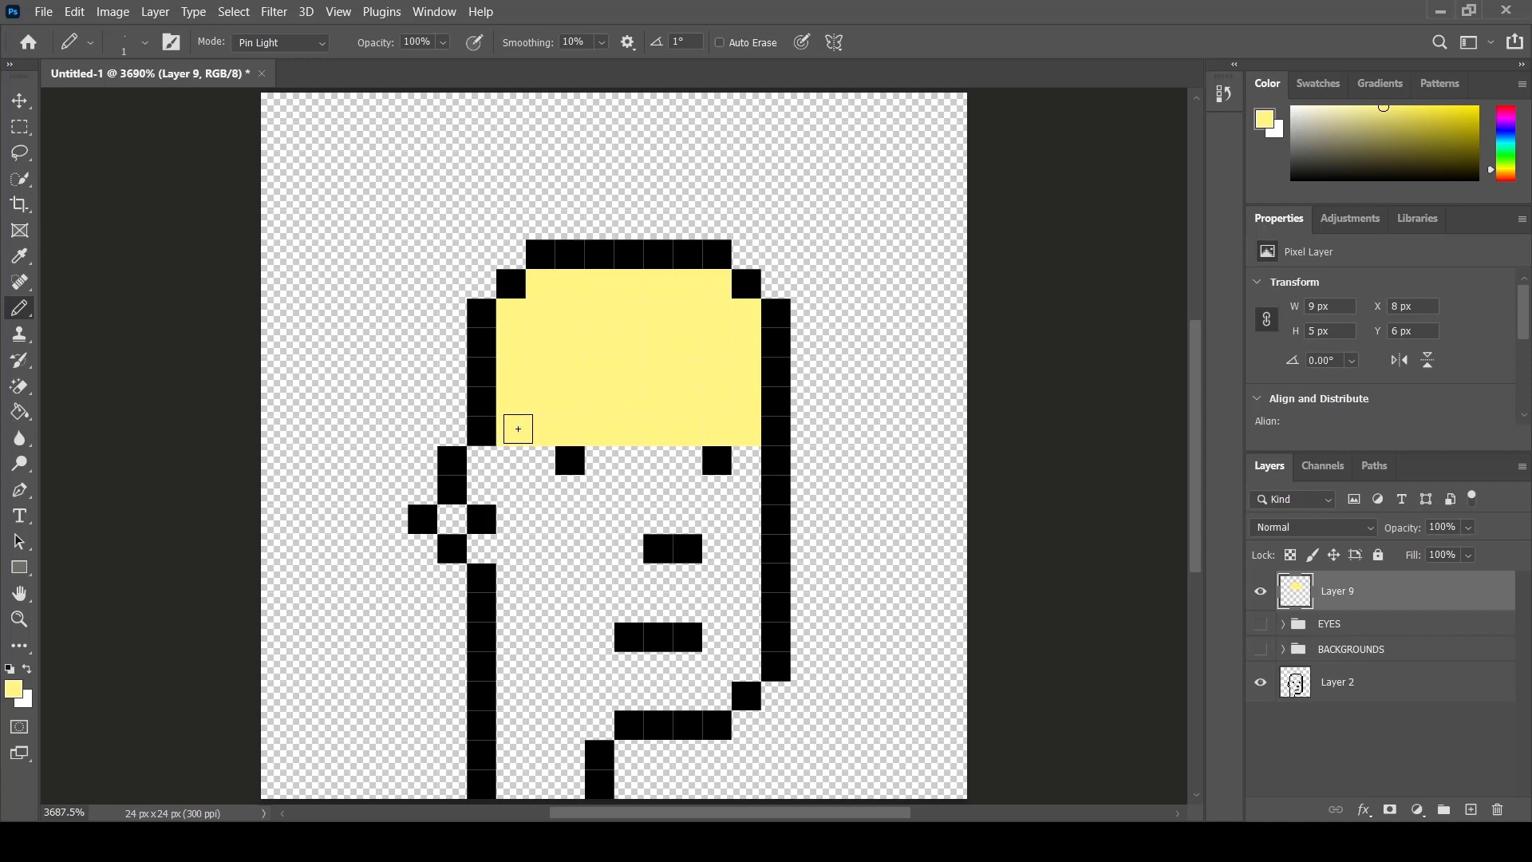
- Continue filling the ear, face, mouth area and neck with pale yellow pixels down to the canvas bottom
click(481, 460)
click(481, 489)
click(452, 519)
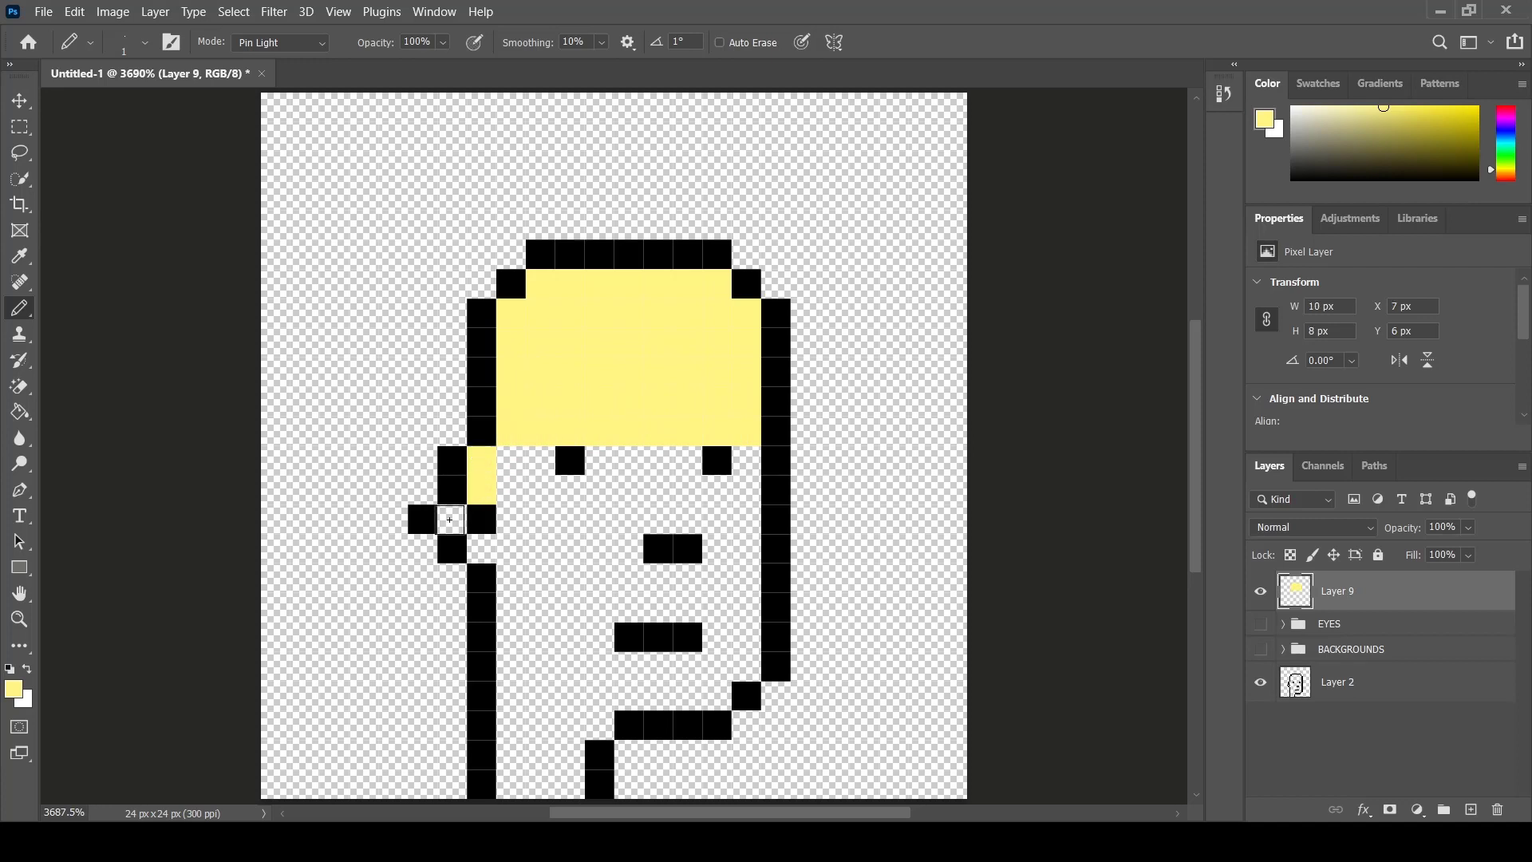
click(481, 548)
mouse_move(540, 467)
mouse_down()
mouse_move(513, 459)
mouse_move(513, 489)
mouse_up()
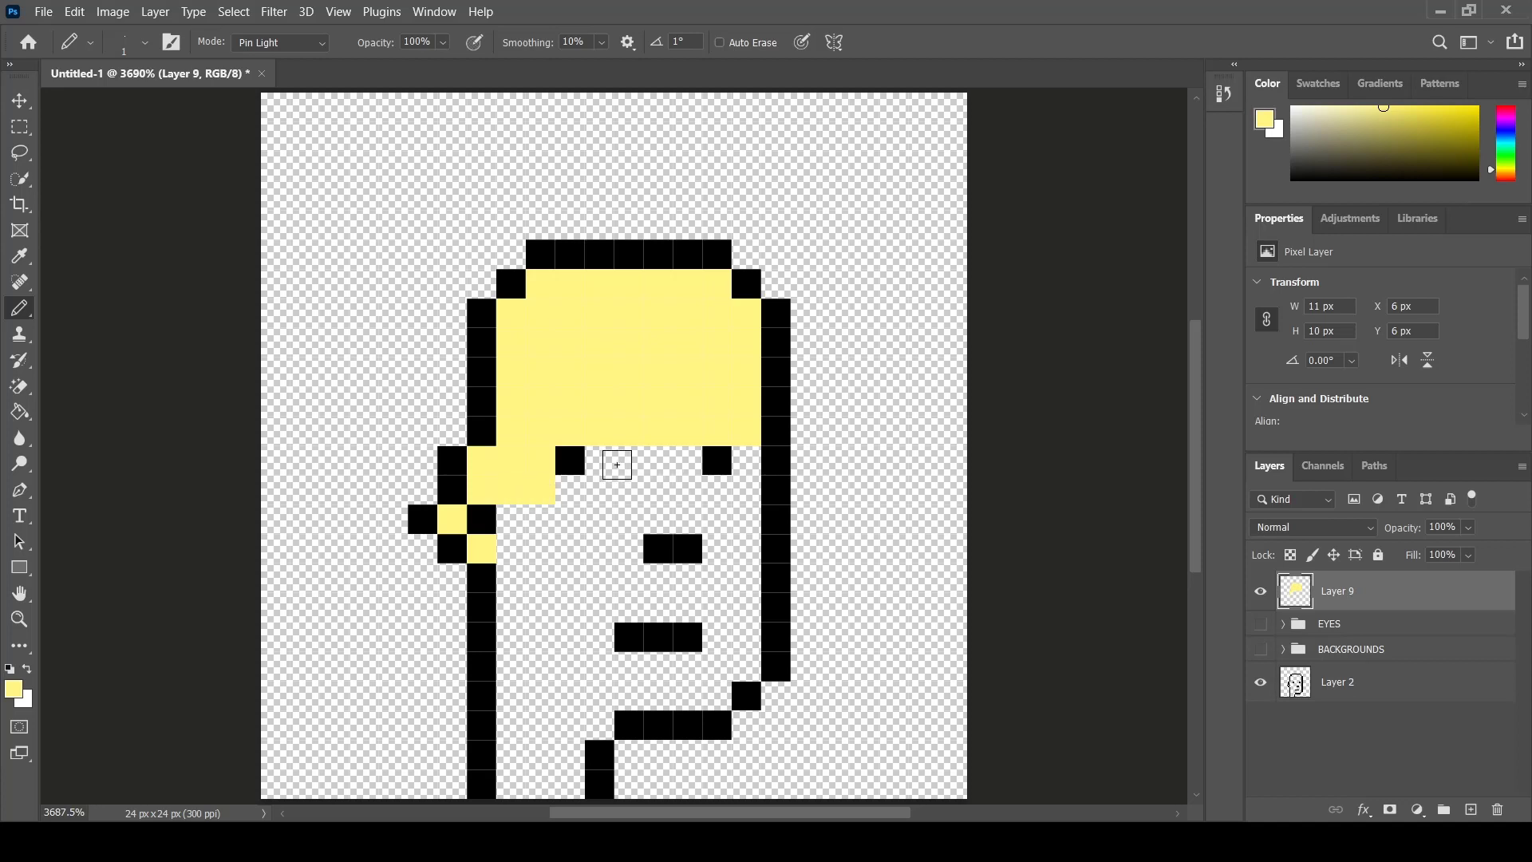
mouse_move(604, 463)
mouse_down()
mouse_move(759, 460)
mouse_move(752, 495)
mouse_move(545, 489)
mouse_up()
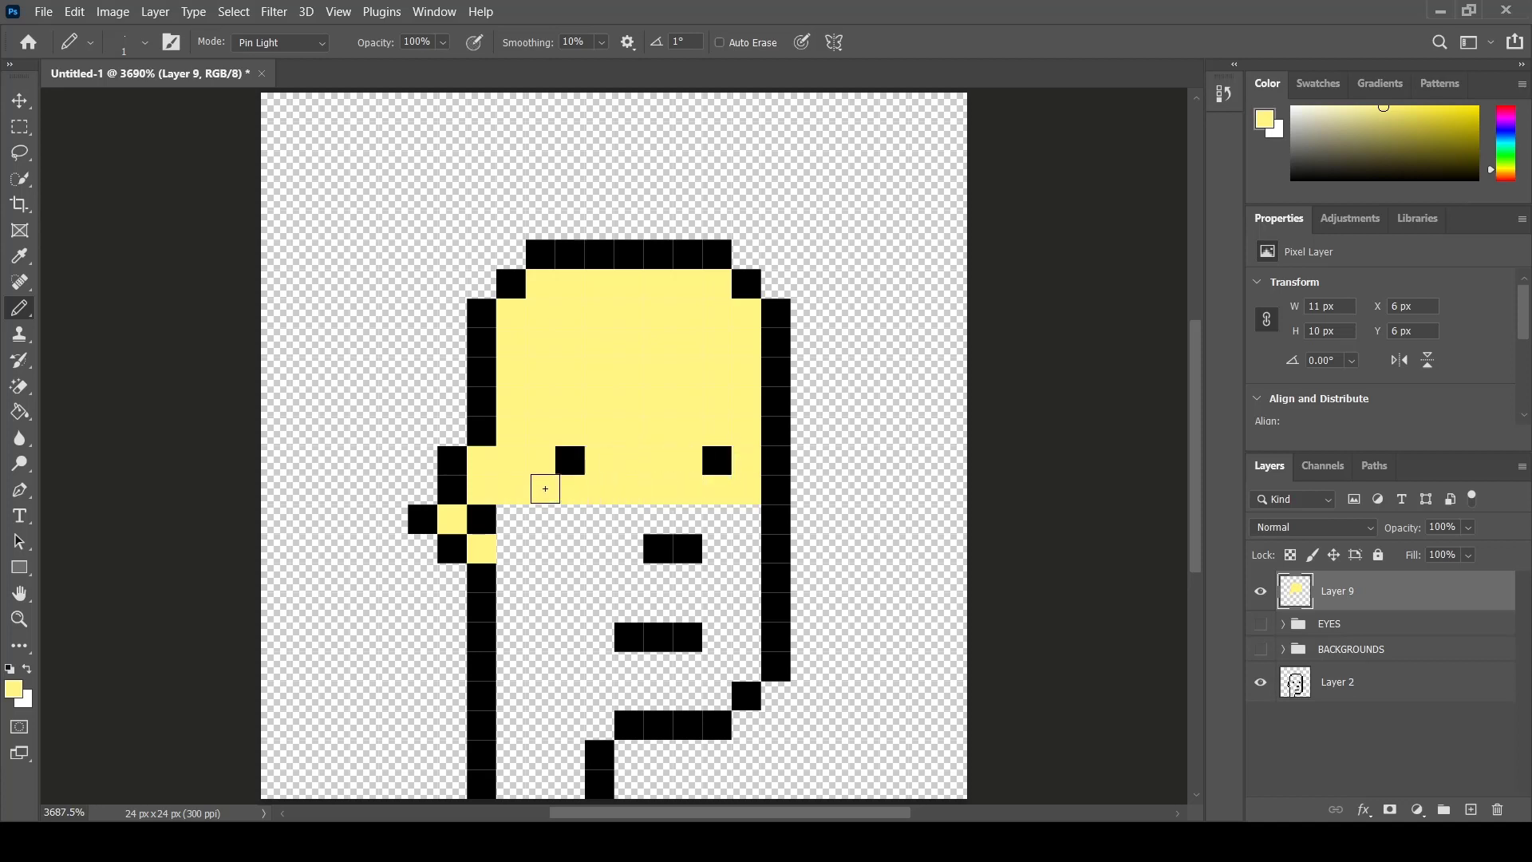
drag(736, 516, 517, 518)
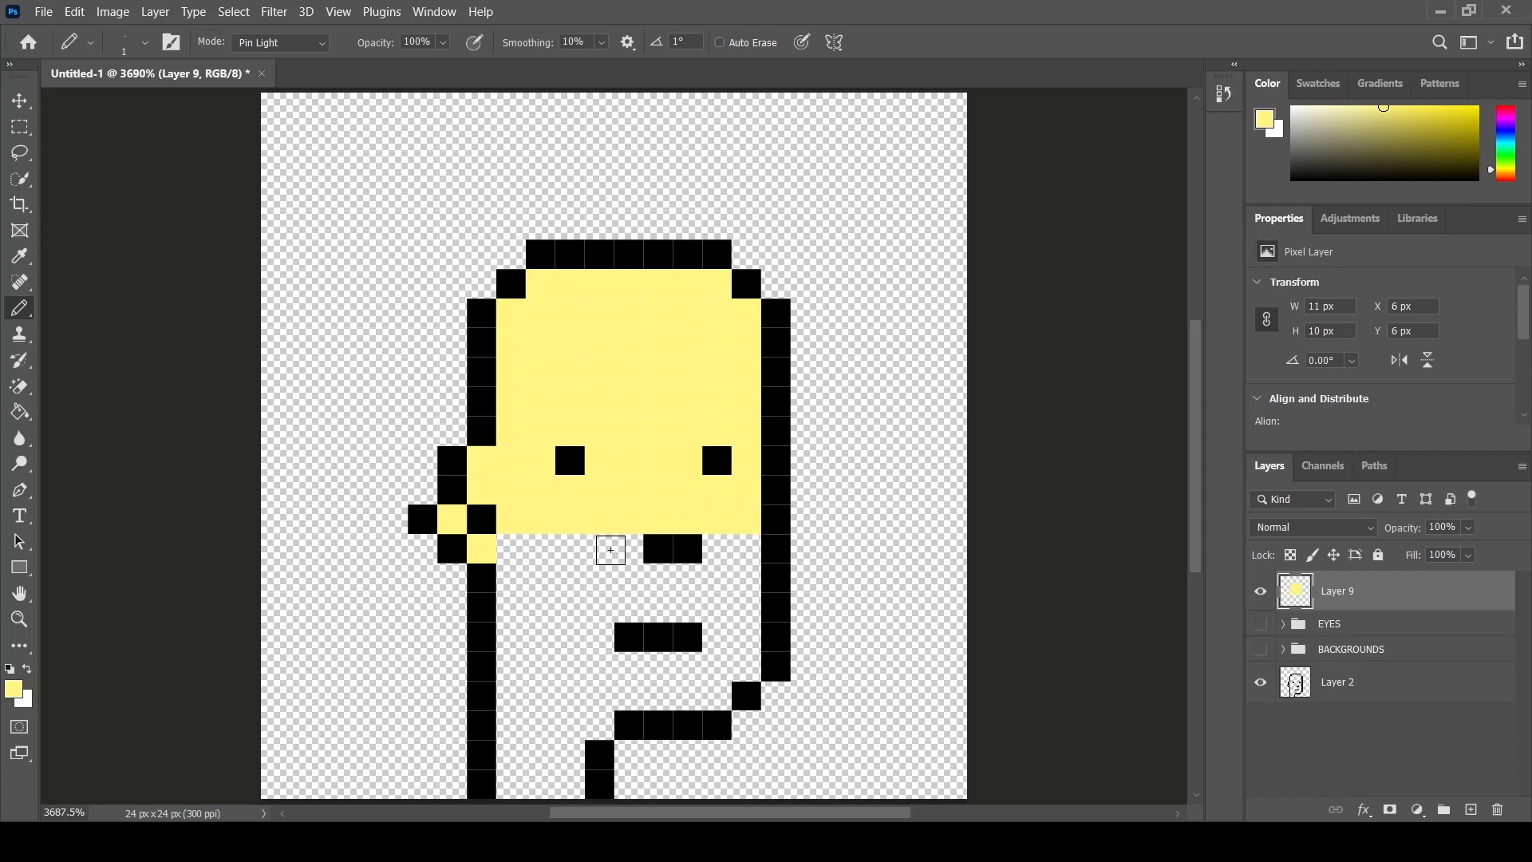
drag(630, 551, 513, 543)
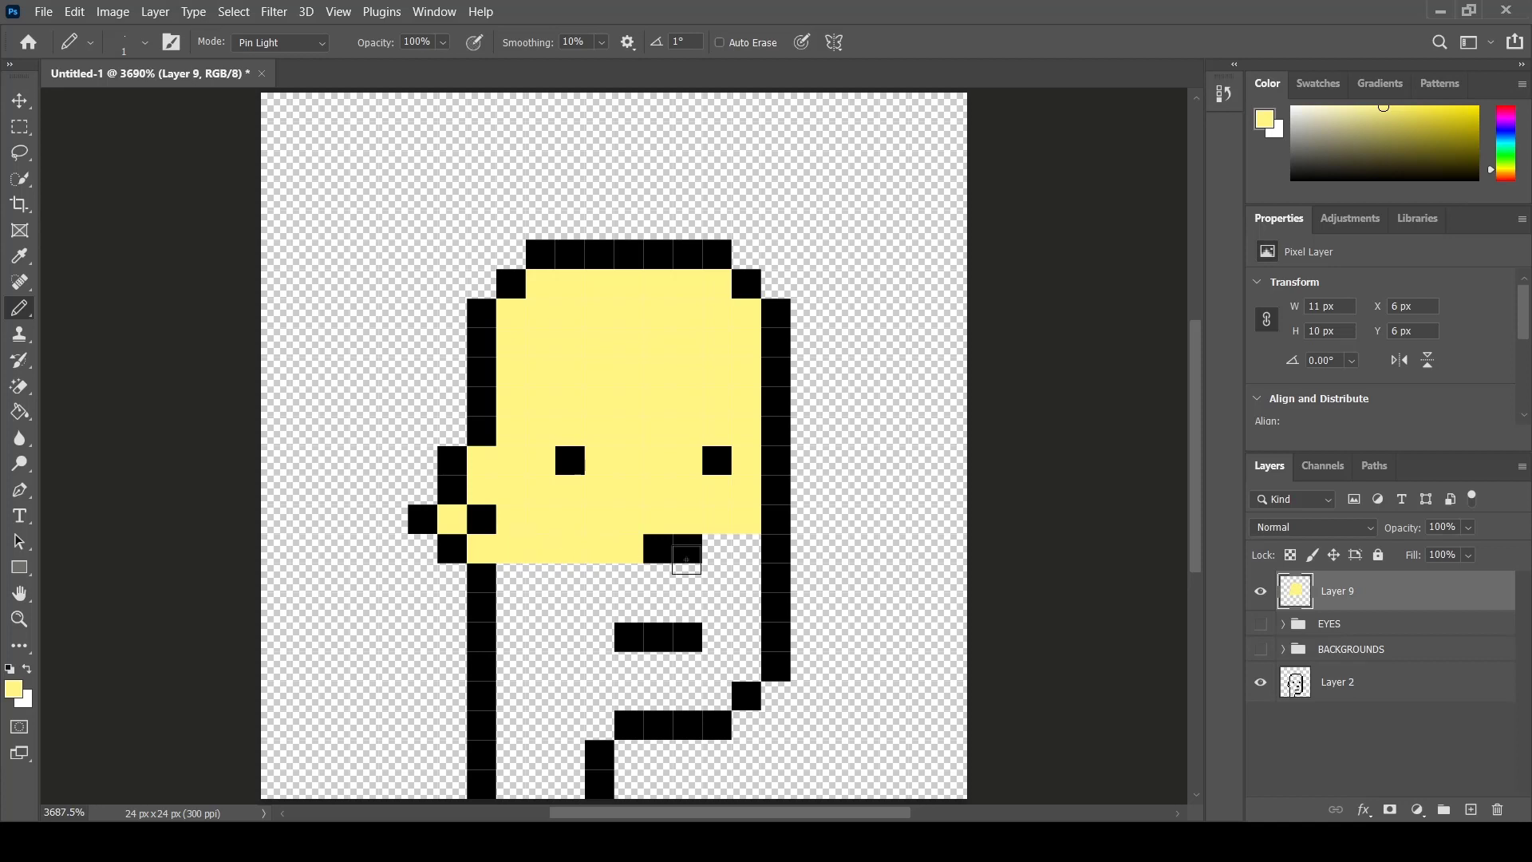
mouse_move(735, 547)
mouse_down()
mouse_move(725, 581)
mouse_move(521, 582)
mouse_up()
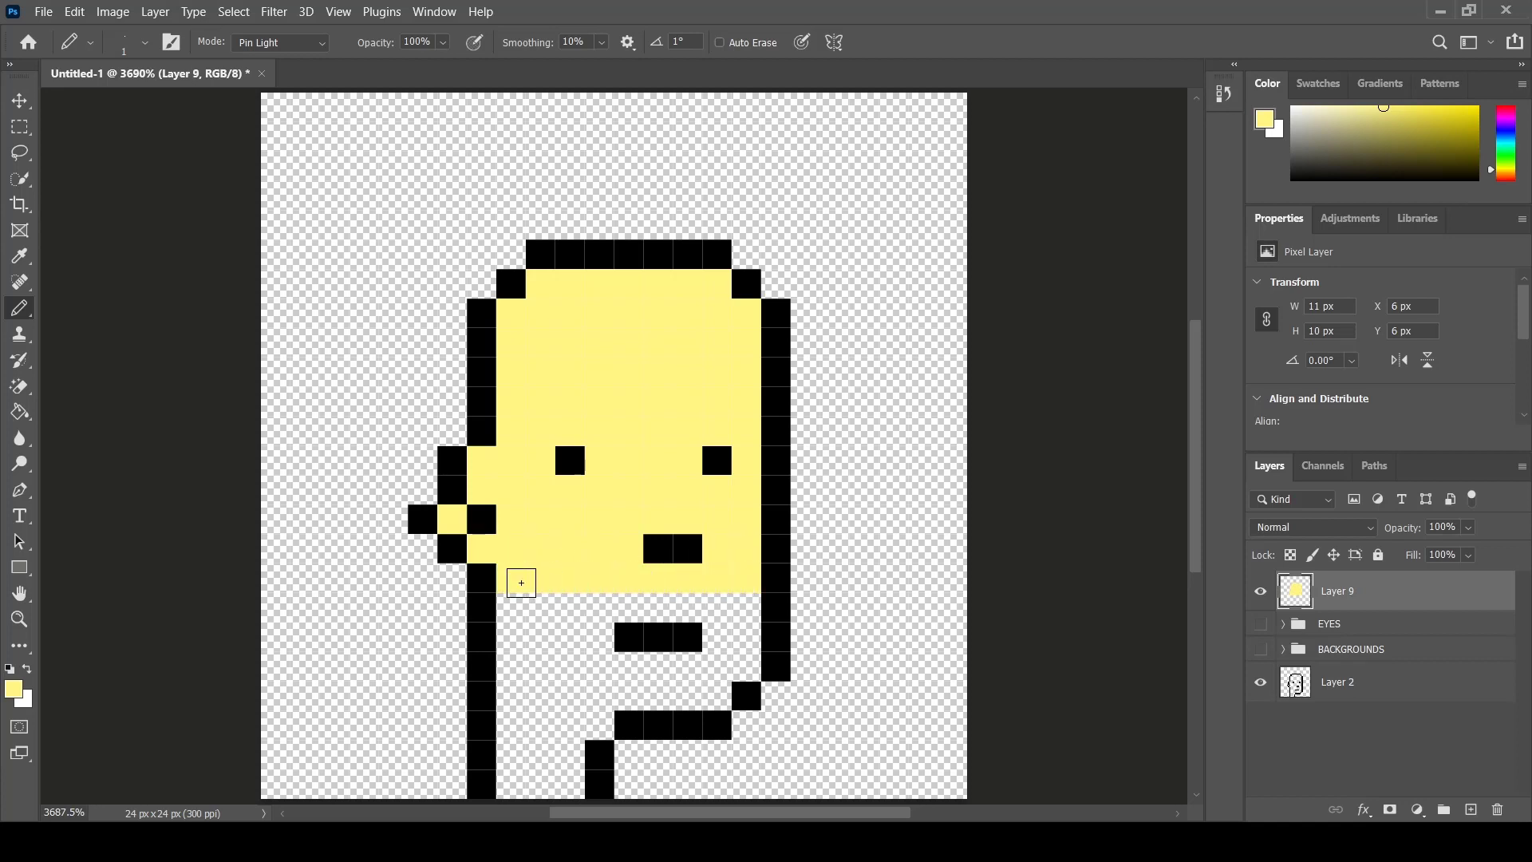
drag(742, 604, 524, 607)
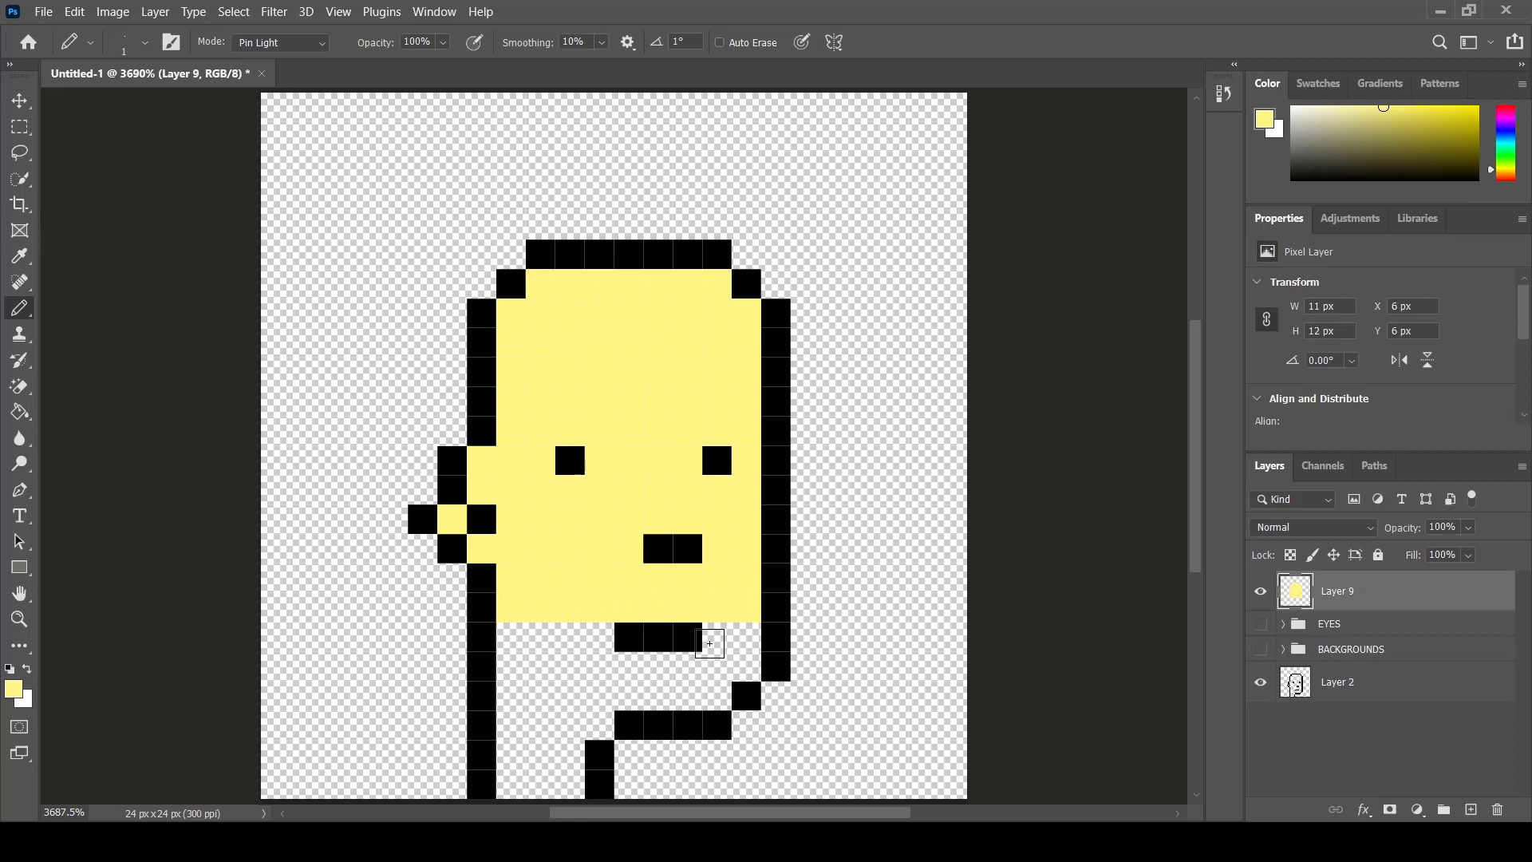
mouse_move(709, 643)
mouse_down()
mouse_move(760, 634)
mouse_move(747, 665)
mouse_move(697, 670)
mouse_move(536, 671)
mouse_move(515, 662)
mouse_move(591, 637)
mouse_move(509, 636)
mouse_up()
drag(709, 694, 513, 696)
mouse_move(597, 723)
mouse_down()
mouse_move(513, 721)
mouse_move(563, 756)
mouse_move(520, 748)
mouse_move(572, 779)
mouse_move(524, 779)
mouse_up()
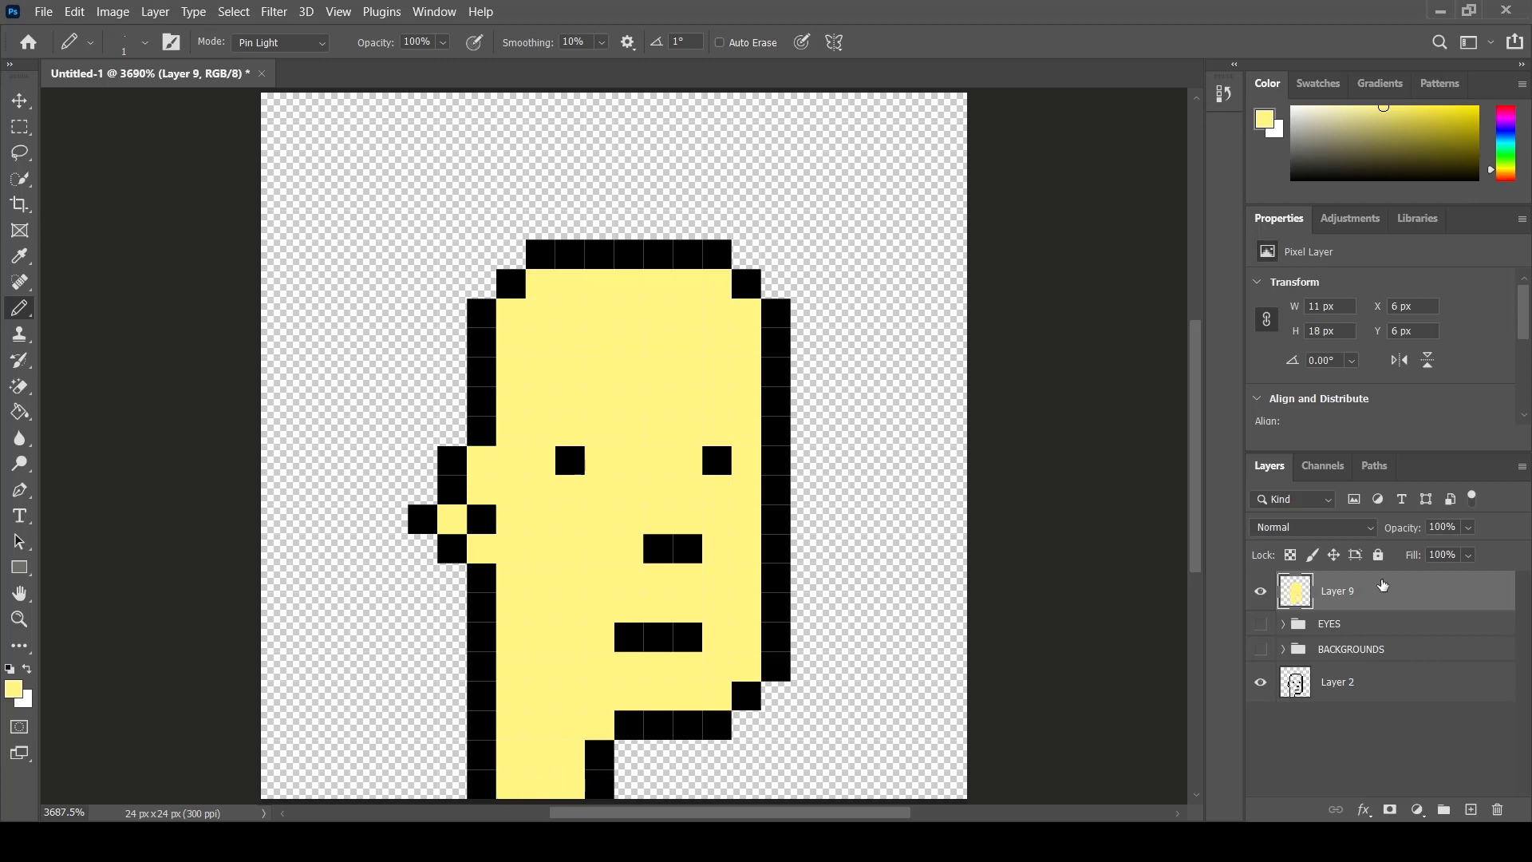
- Add a new layer, hide the pale yellow layer, and put it in a group named SKIN
click(1468, 810)
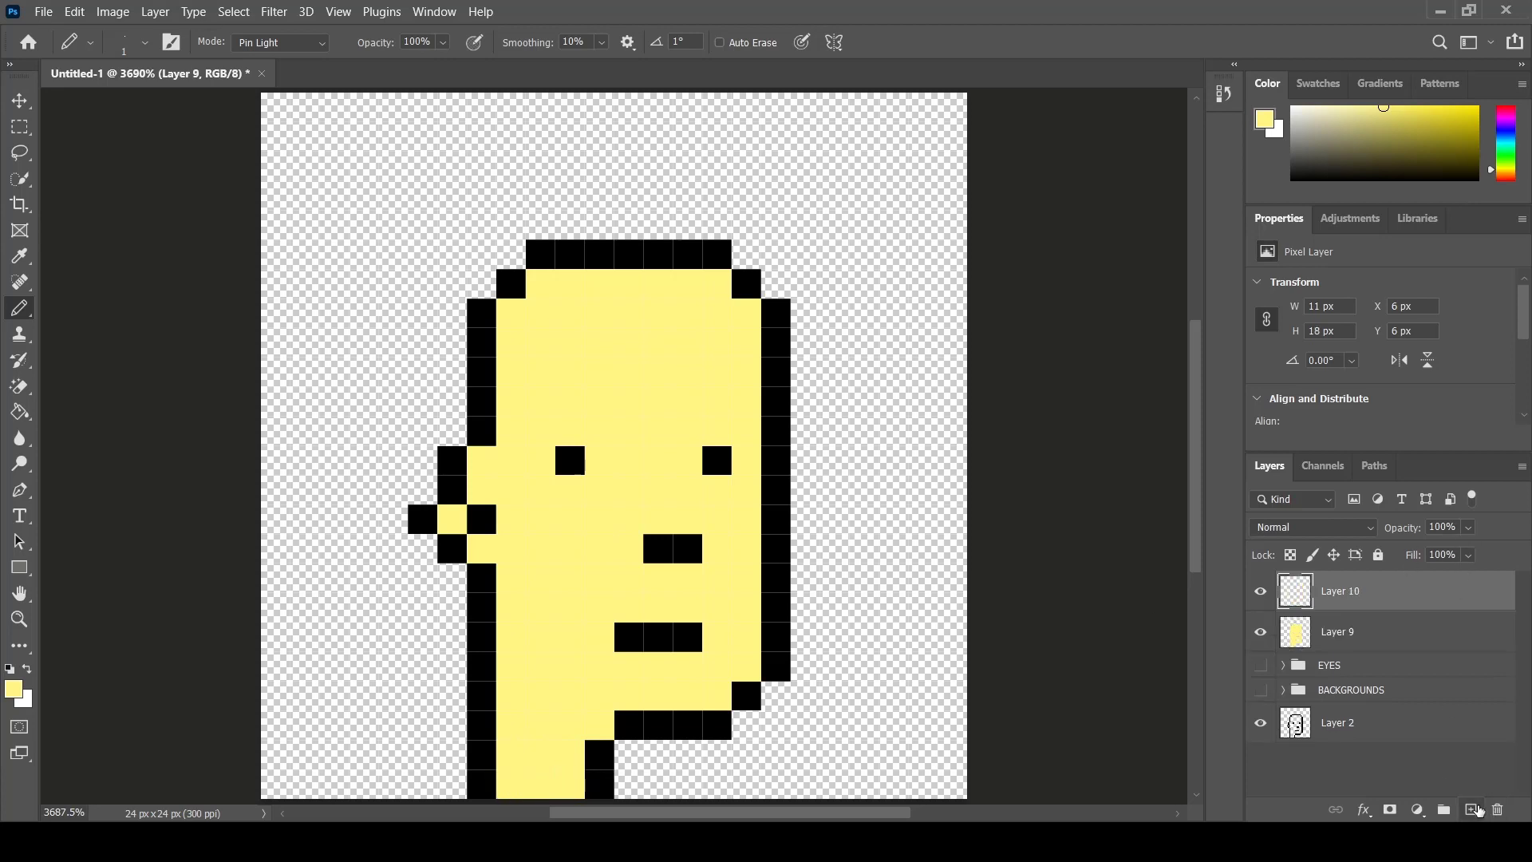
click(1261, 632)
drag(1419, 624, 1446, 810)
double_click(1332, 628)
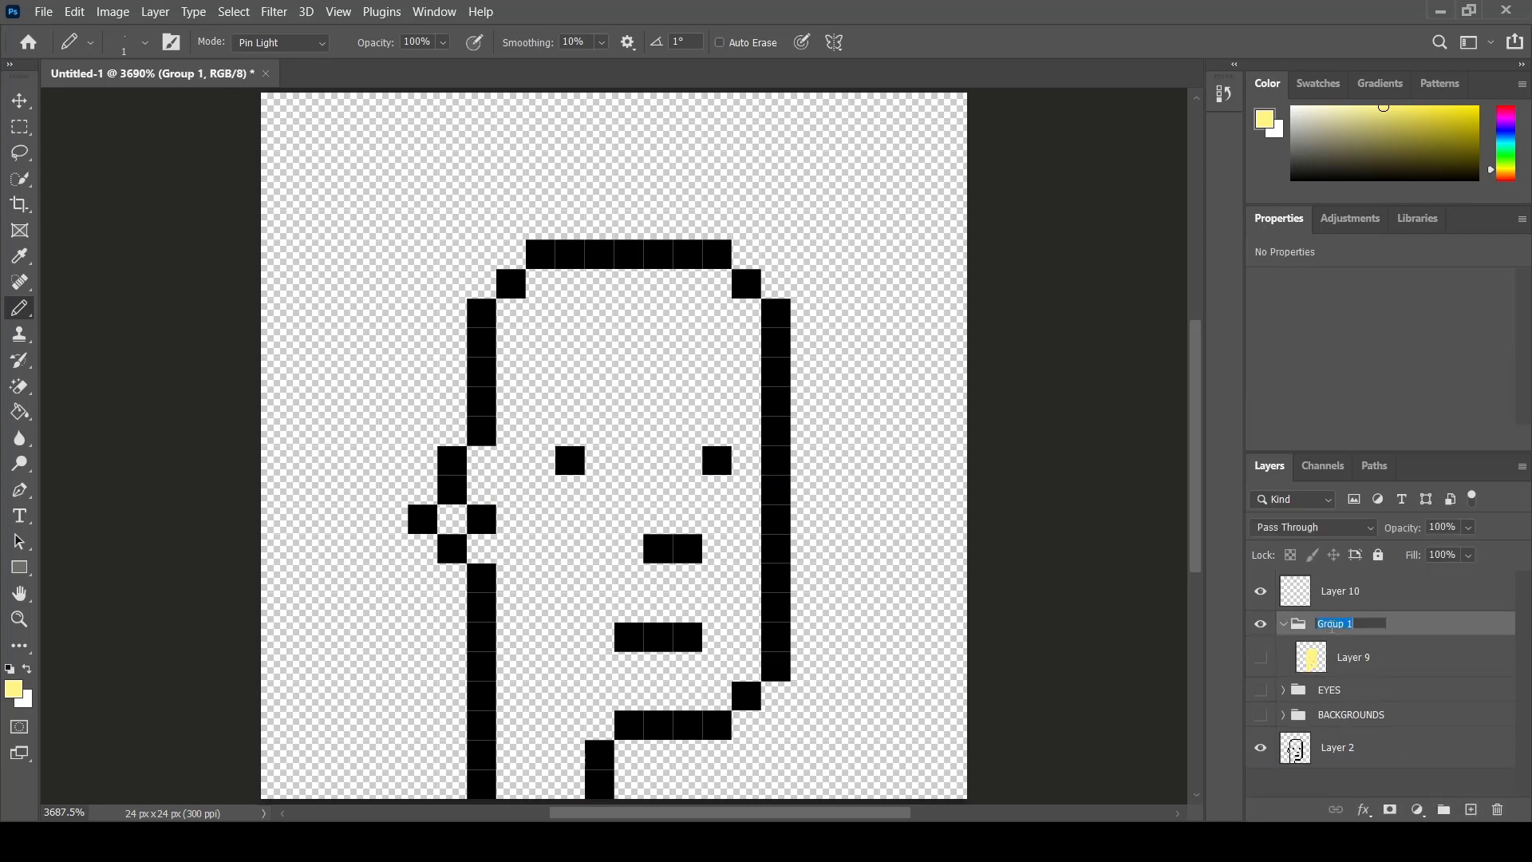
key(Return)
click(1396, 592)
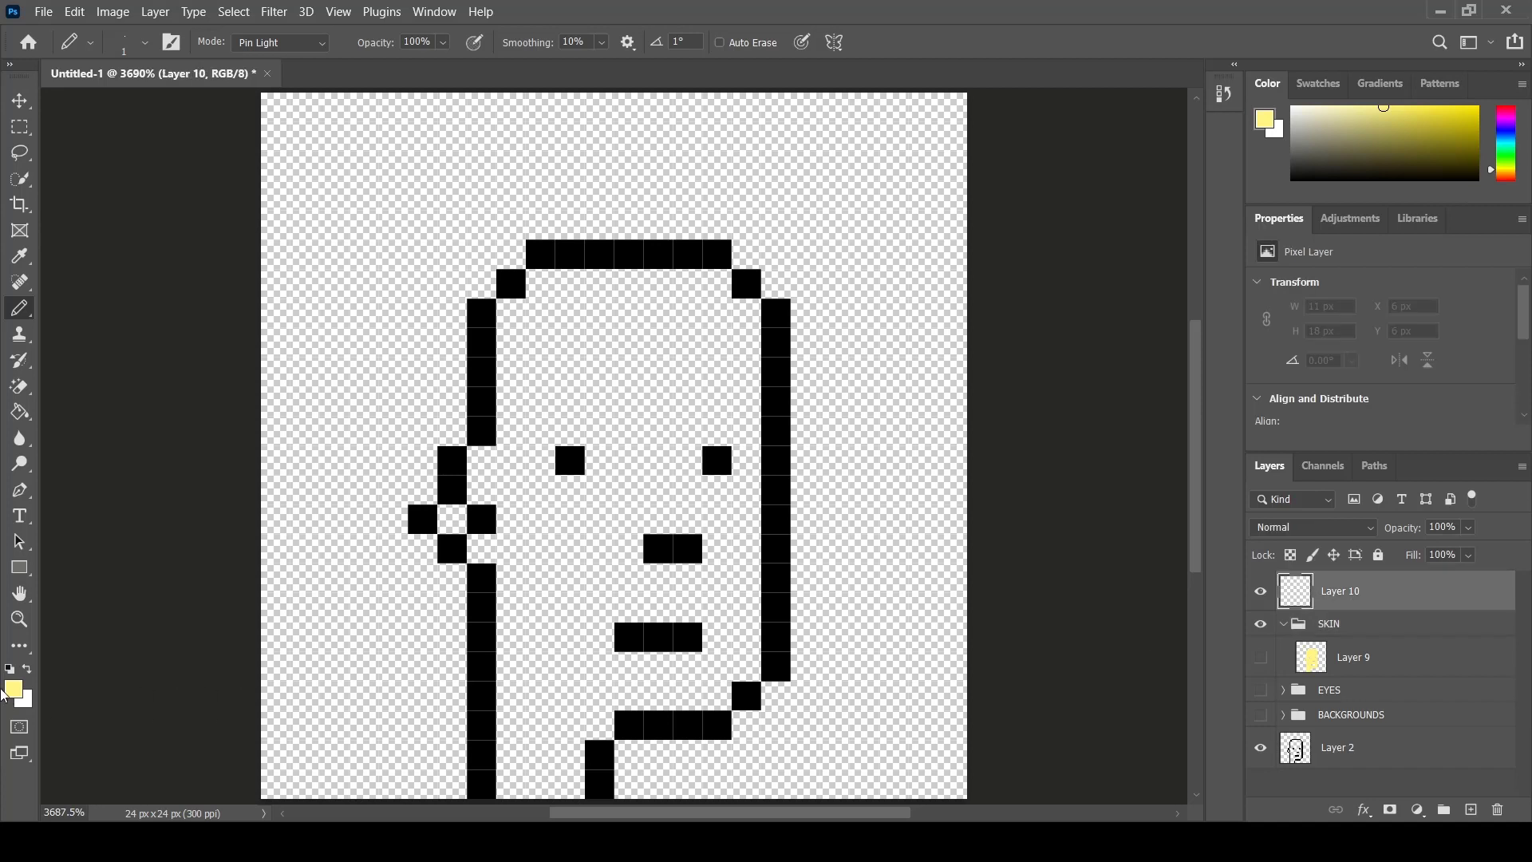
- Set the foreground colour to violet 5a00ff and draw a 7 x 2 px block over the head's top edge
click(15, 691)
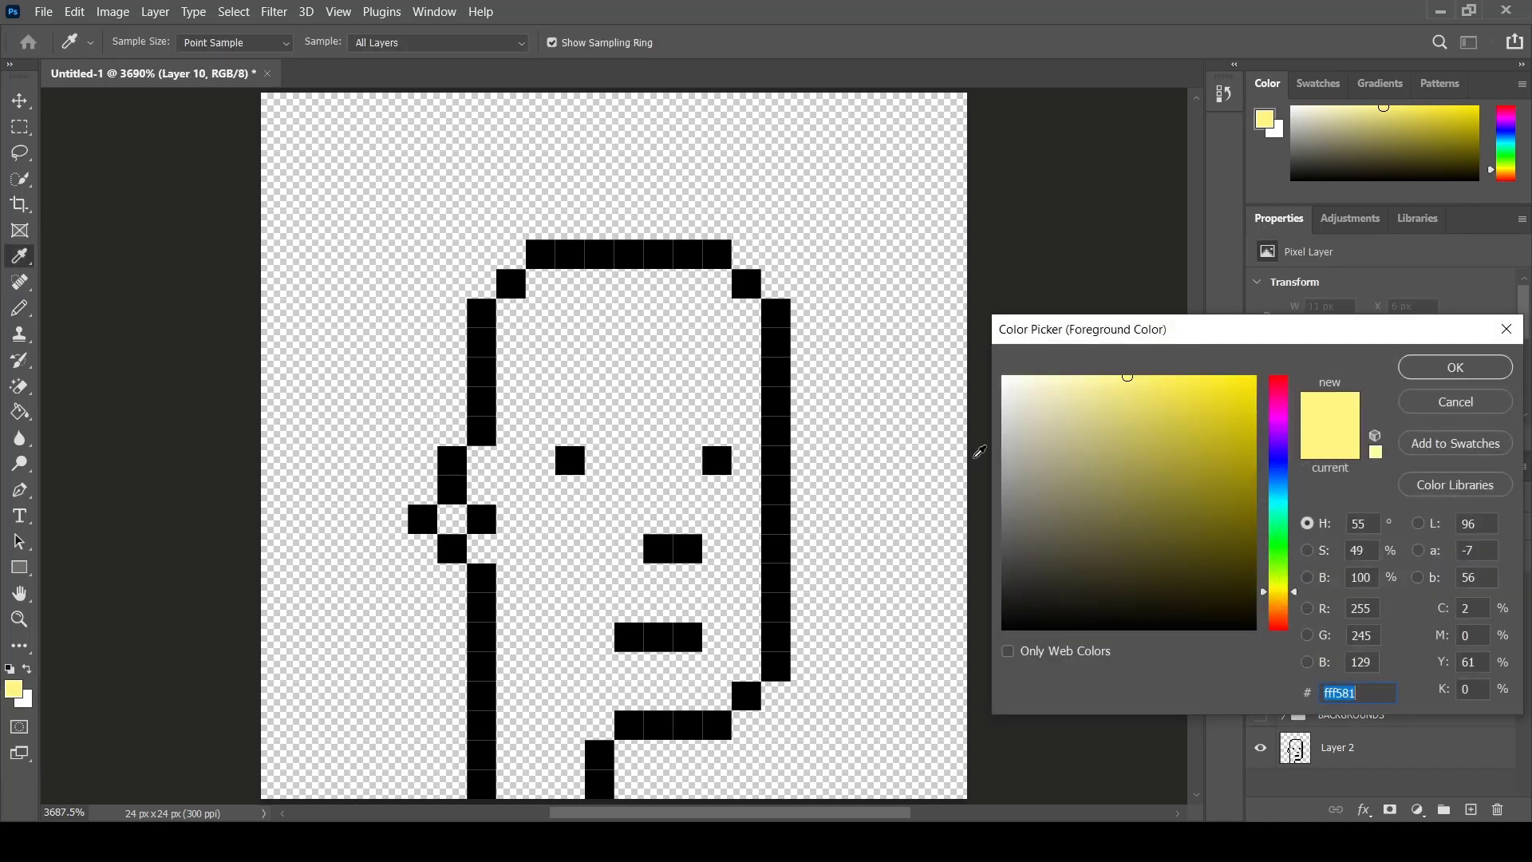
click(1287, 452)
drag(1258, 387, 1264, 375)
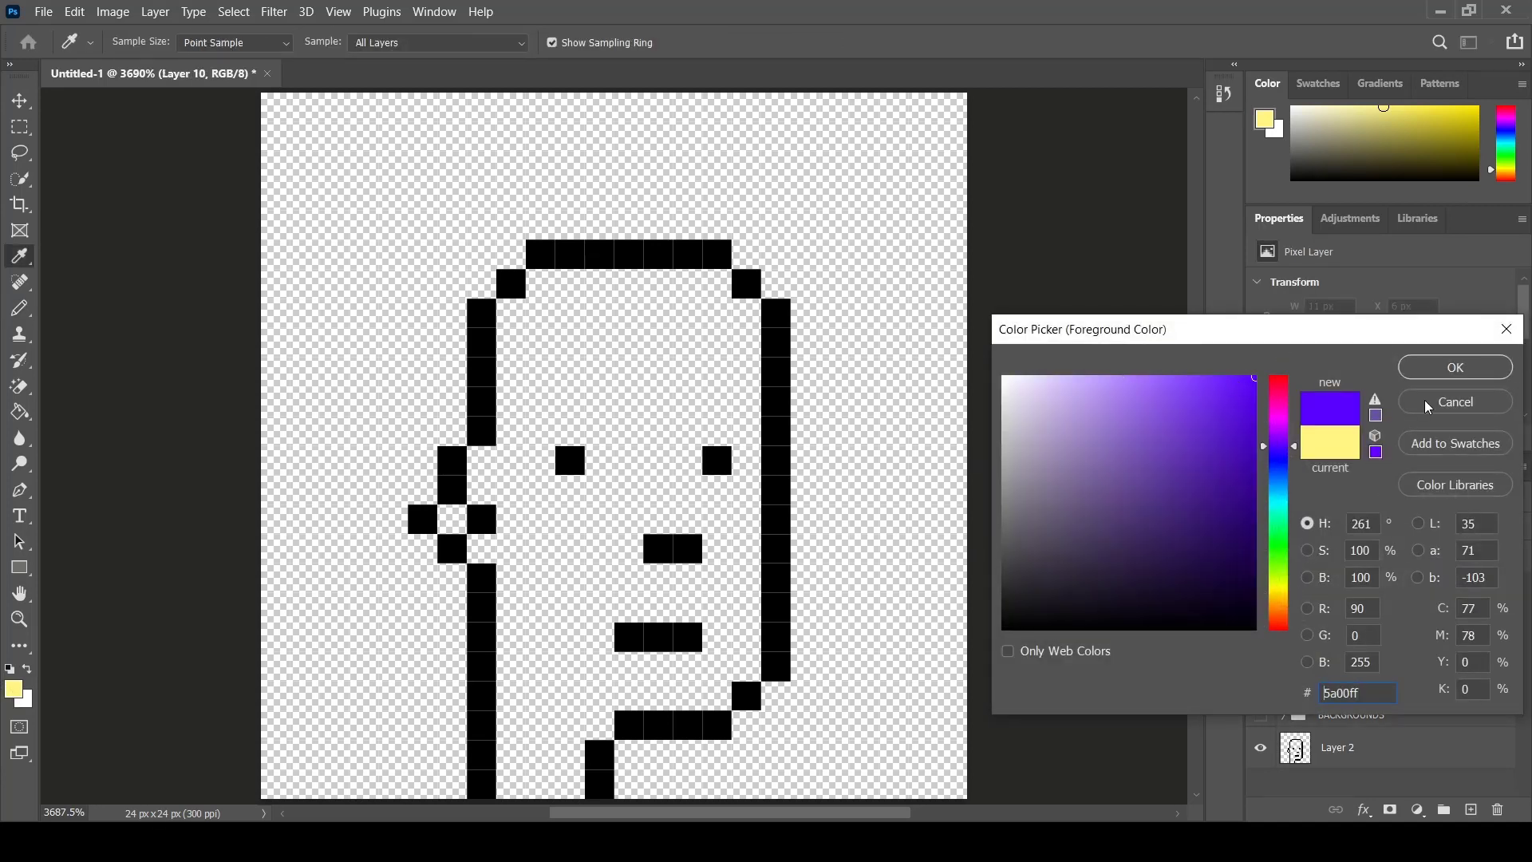
click(1454, 368)
mouse_move(541, 258)
mouse_down()
mouse_move(549, 299)
mouse_move(717, 282)
mouse_move(713, 255)
mouse_move(560, 241)
mouse_up()
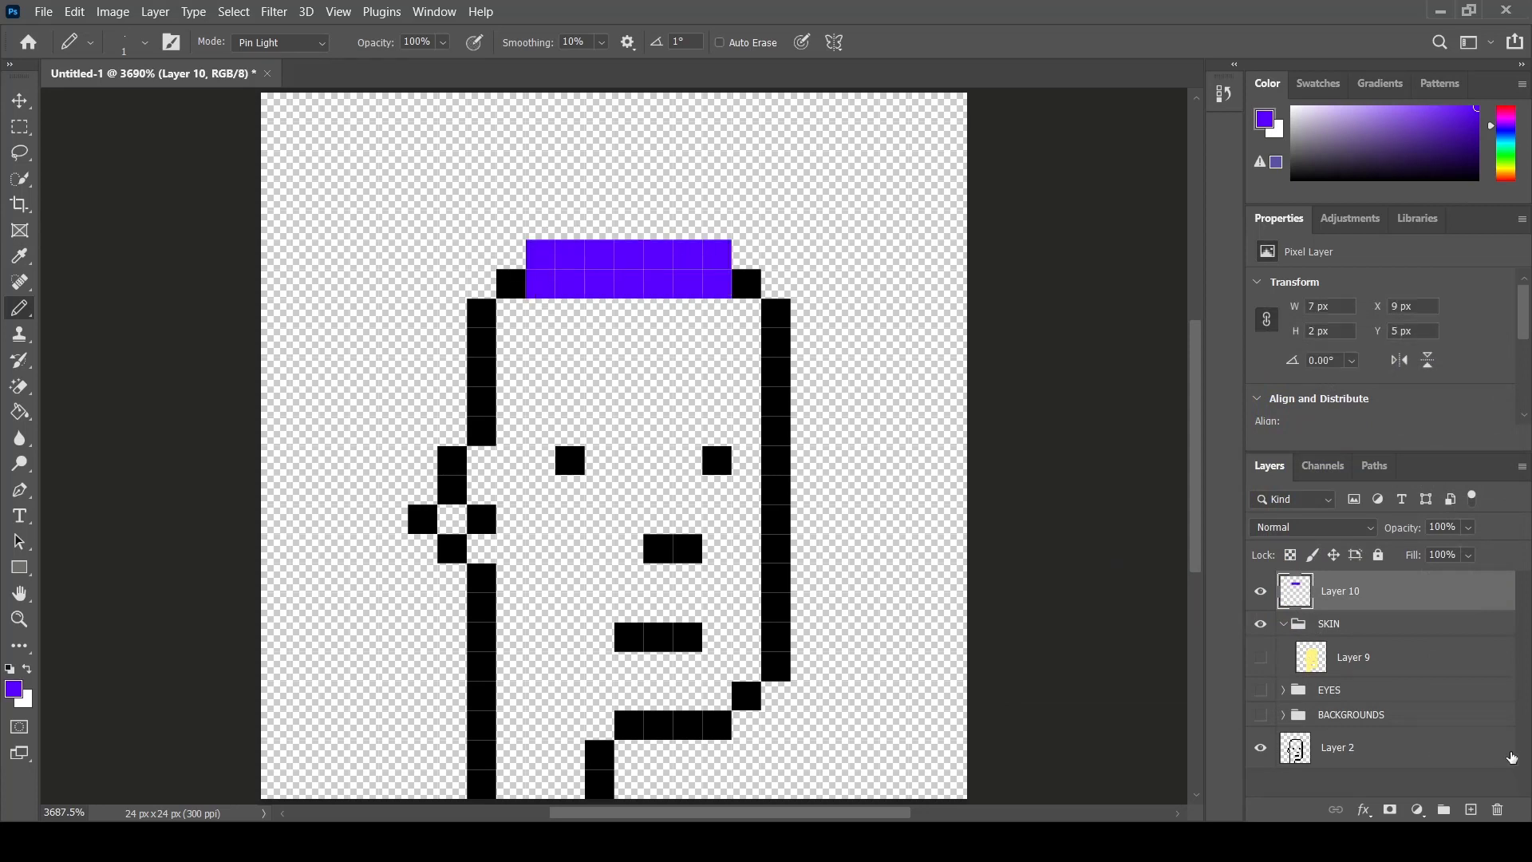
- Add another layer, hide the violet layer, and draw a magenta d200ff block about 5 x 3 px atop the head
click(1470, 809)
click(1262, 631)
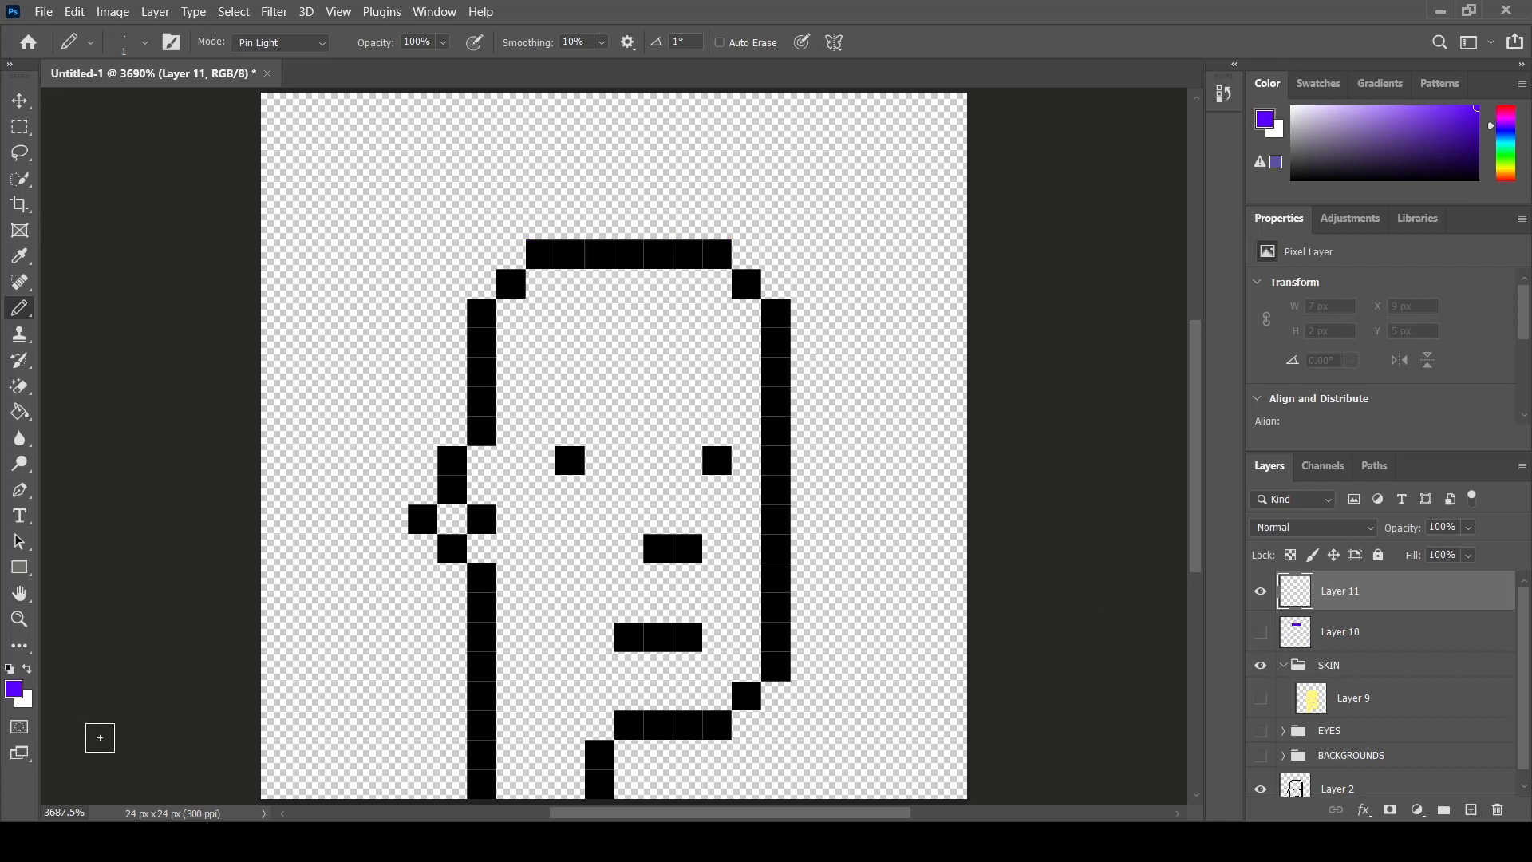
click(14, 691)
click(1275, 432)
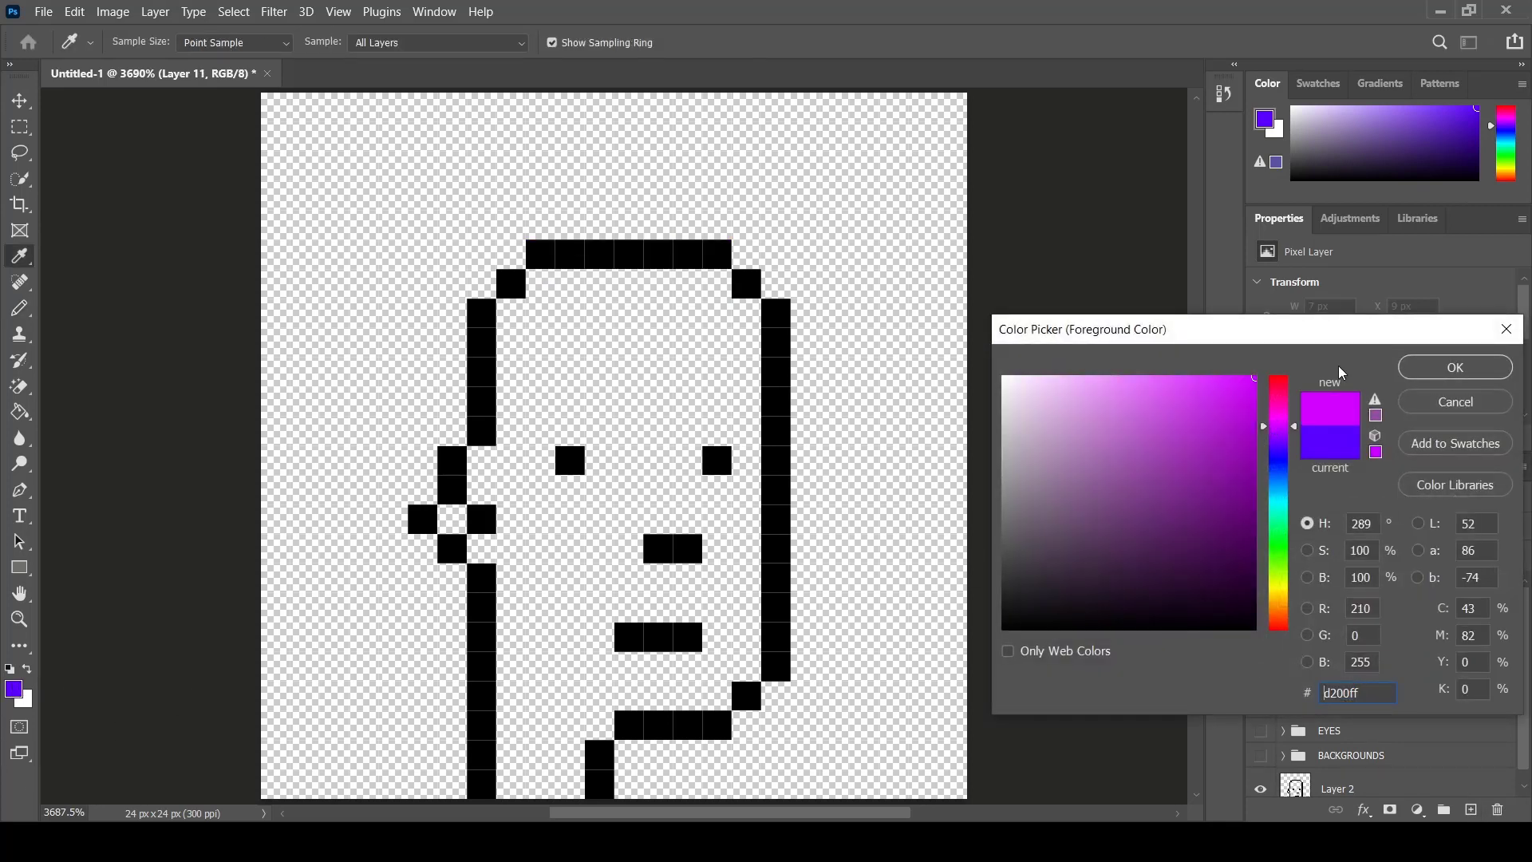
click(1455, 367)
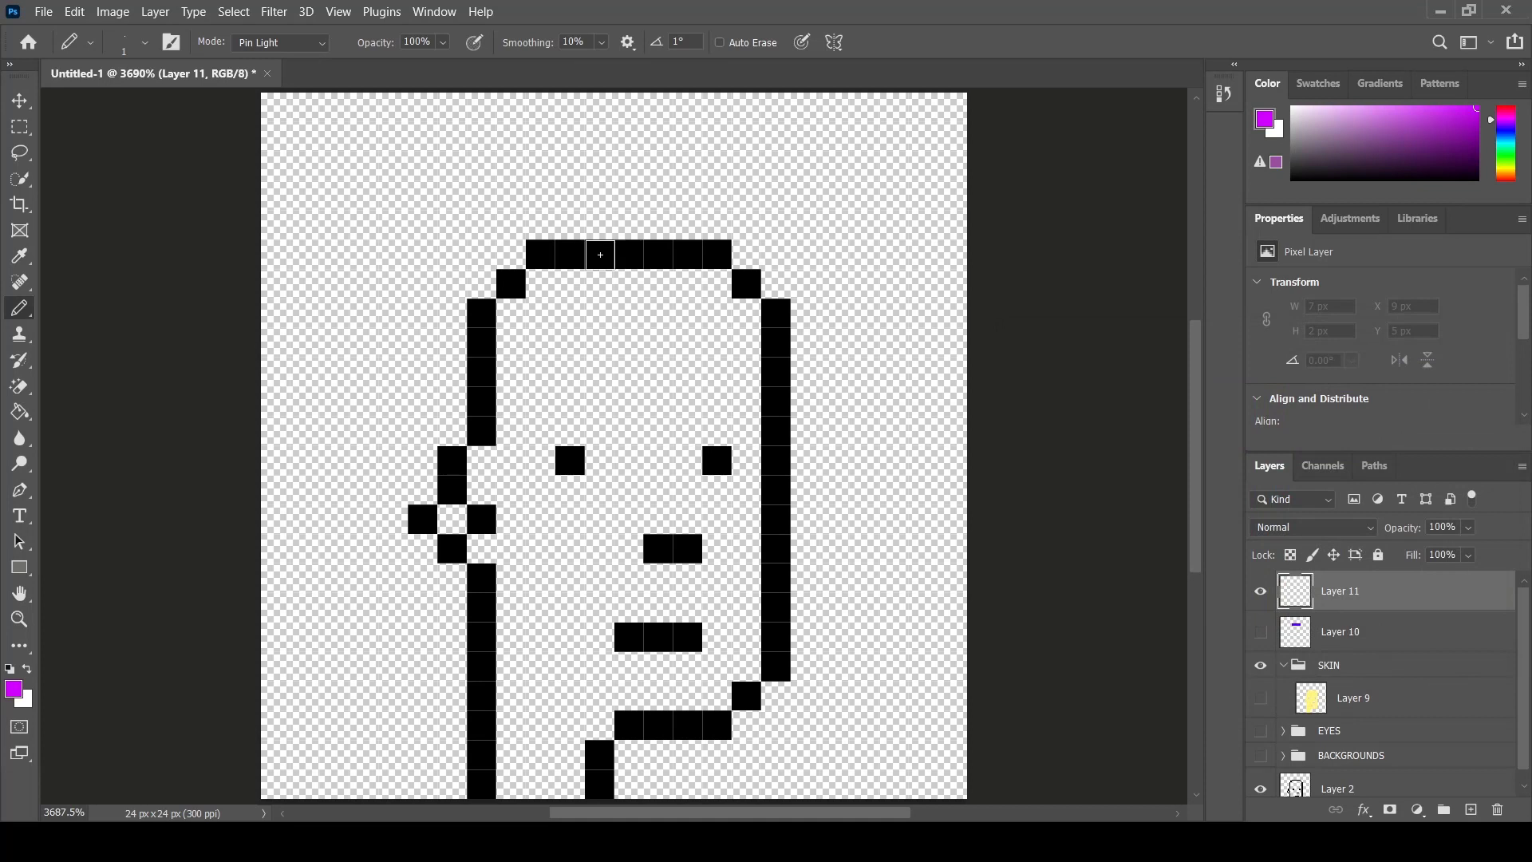
mouse_move(600, 255)
mouse_down()
mouse_move(600, 283)
mouse_move(678, 283)
mouse_move(570, 280)
mouse_move(574, 254)
mouse_move(680, 261)
mouse_move(686, 226)
mouse_move(566, 226)
mouse_up()
- Add a new layer, hide the magenta layer, and set the foreground colour to golden yellow ffd800
click(1469, 810)
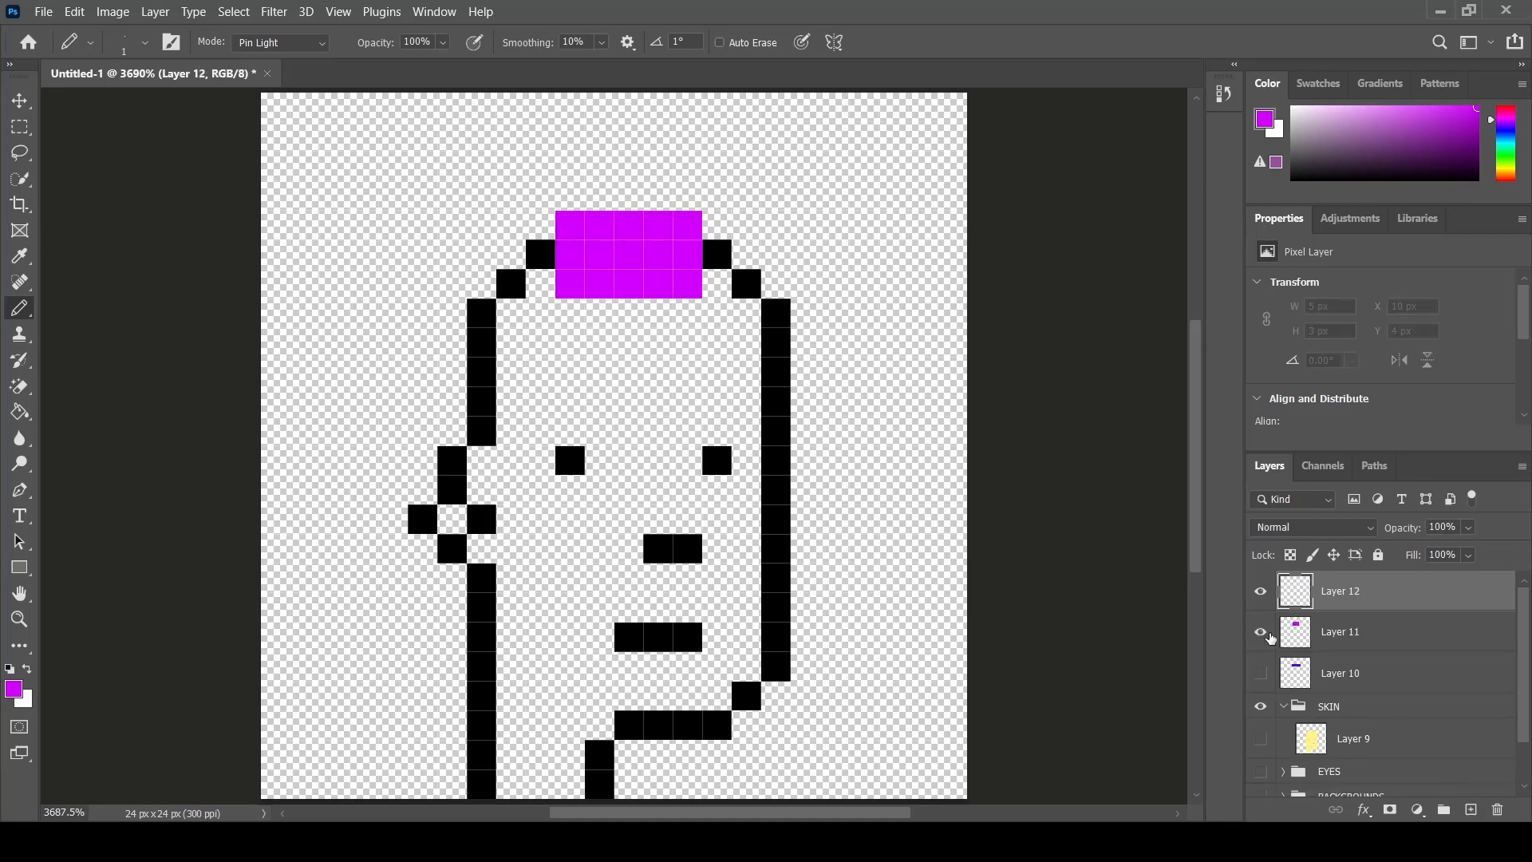
click(1265, 632)
click(15, 688)
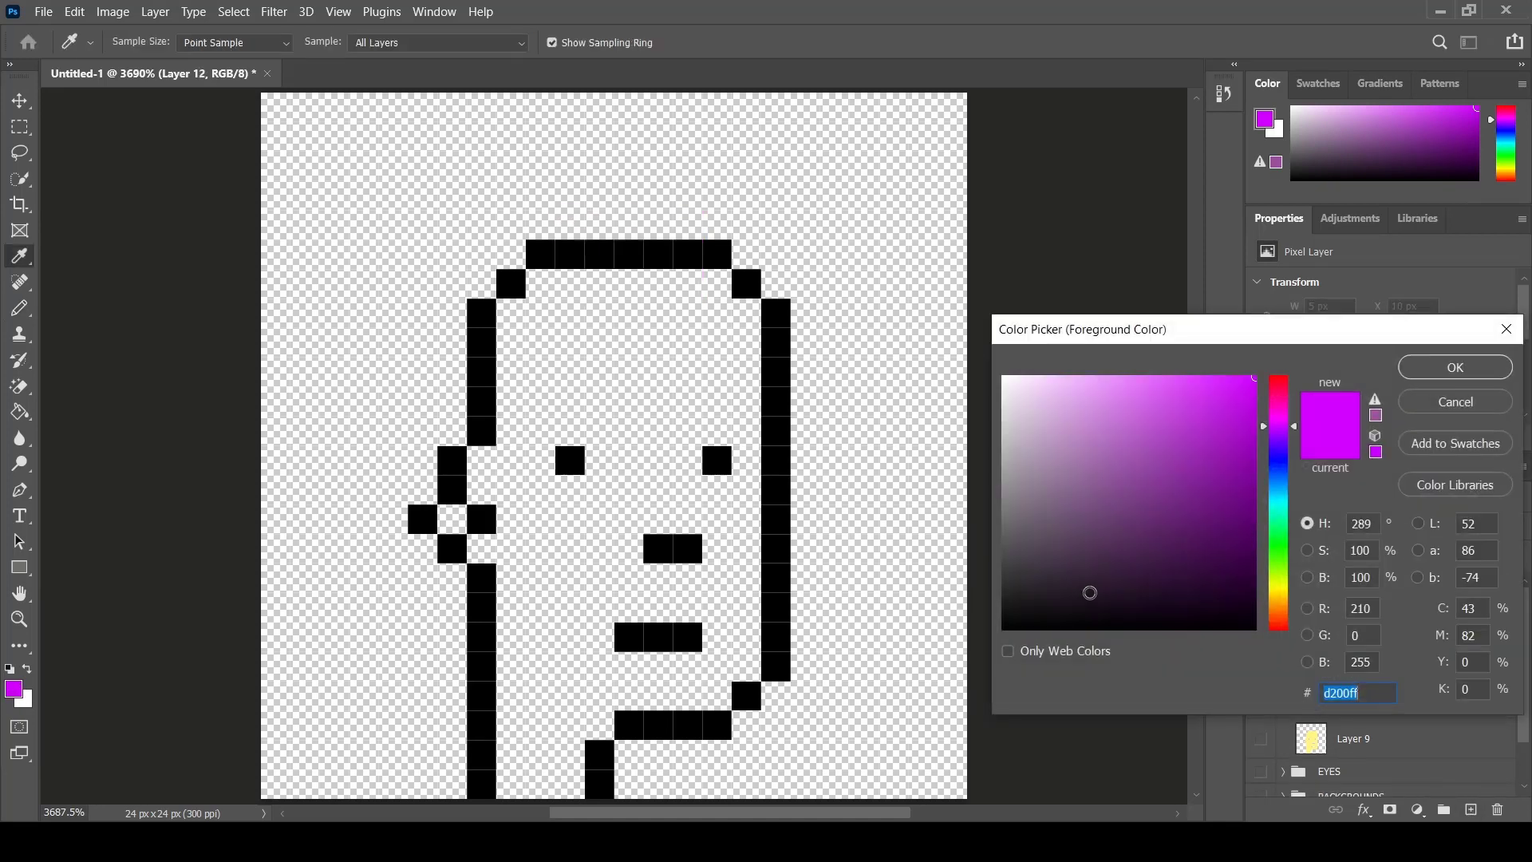
click(1273, 595)
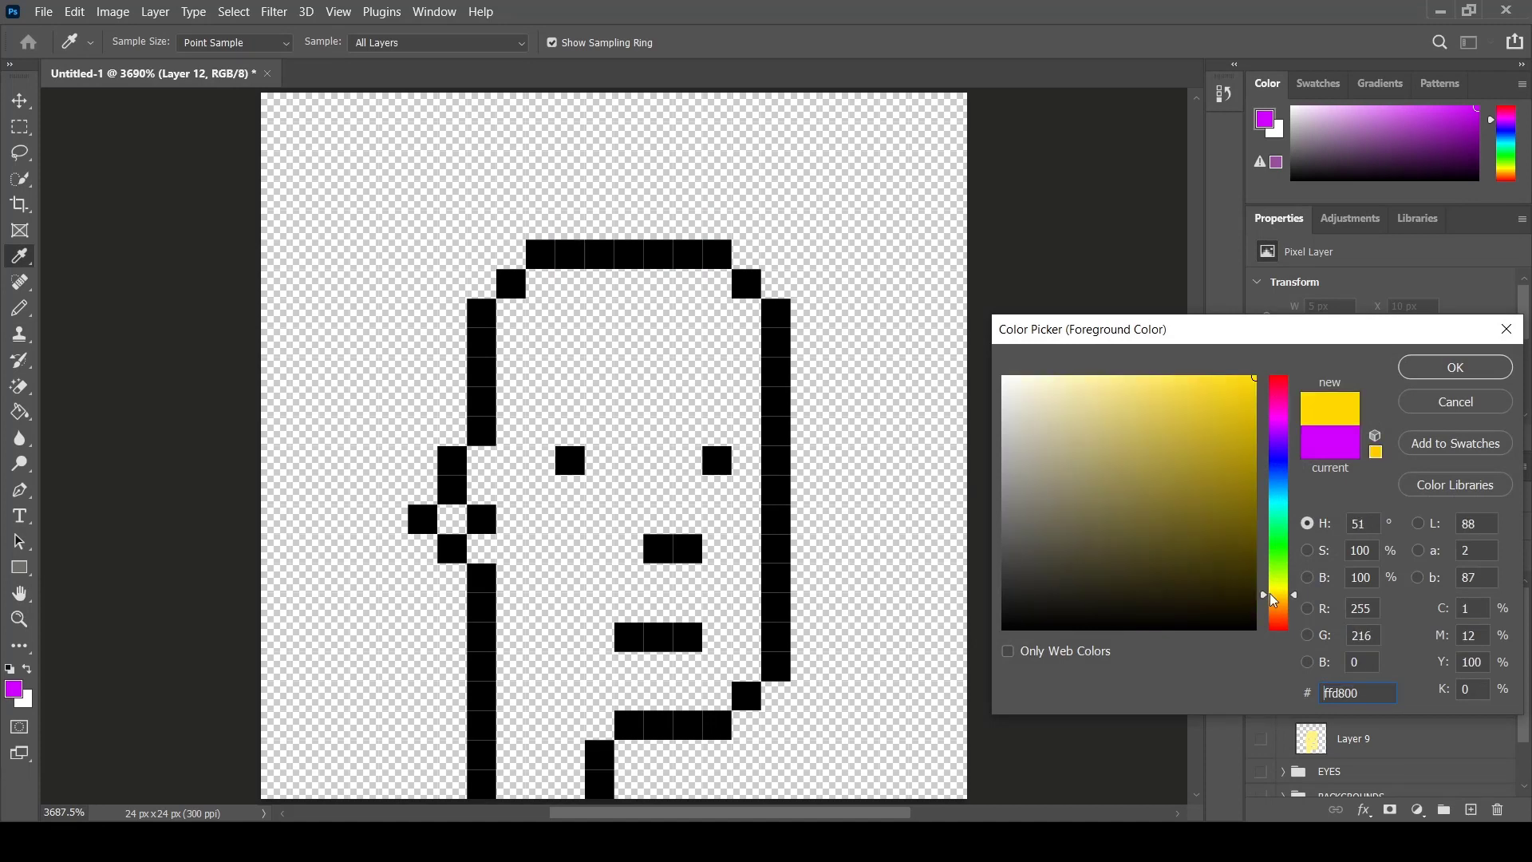
click(1425, 372)
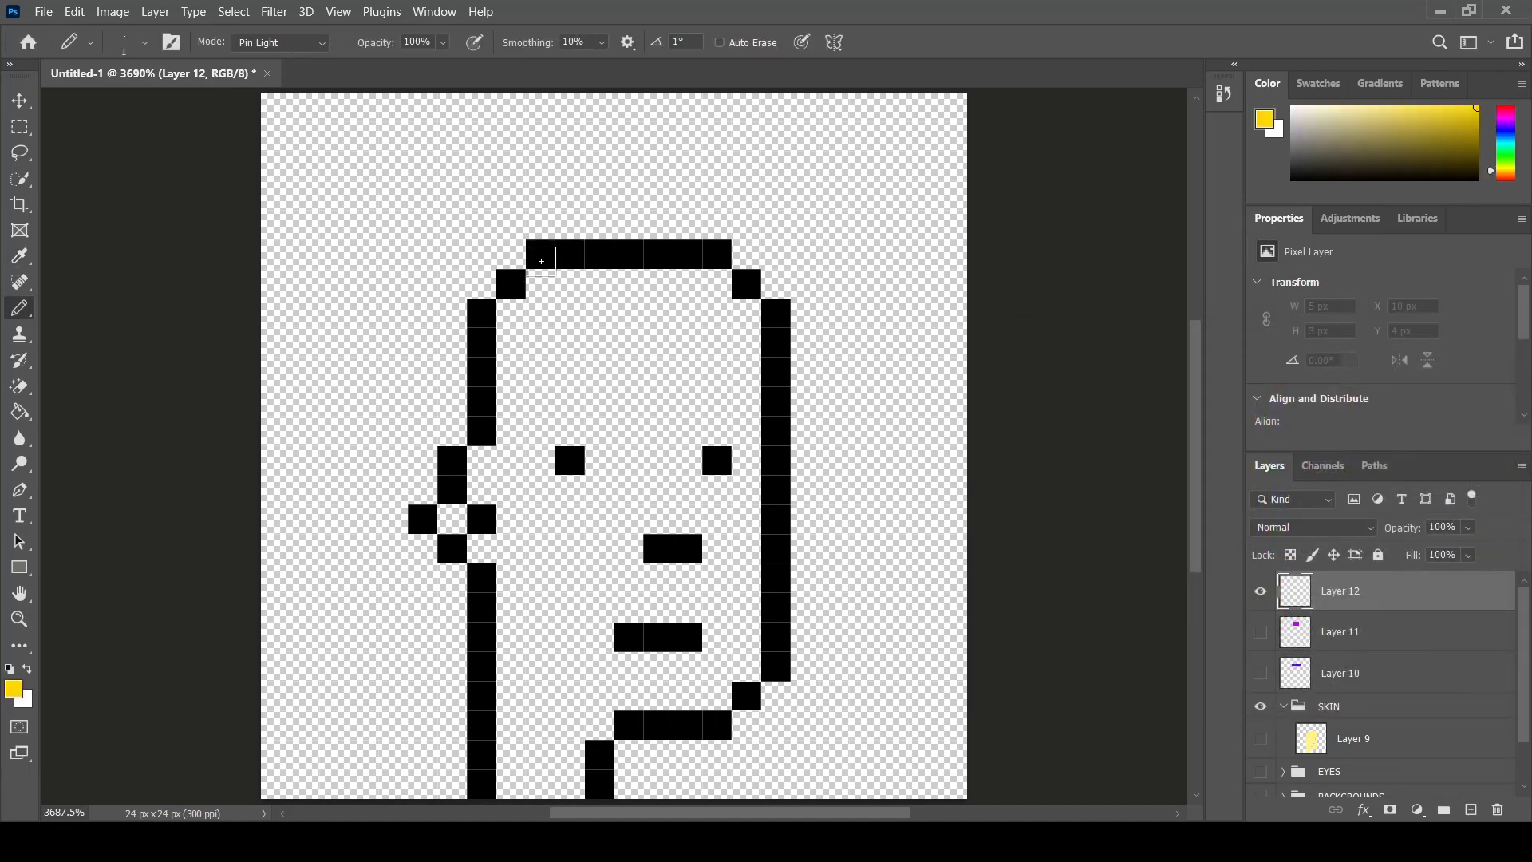
- Draw a three-row gold cap covering the head's top outline and its stepped corners
click(541, 256)
click(511, 283)
click(482, 313)
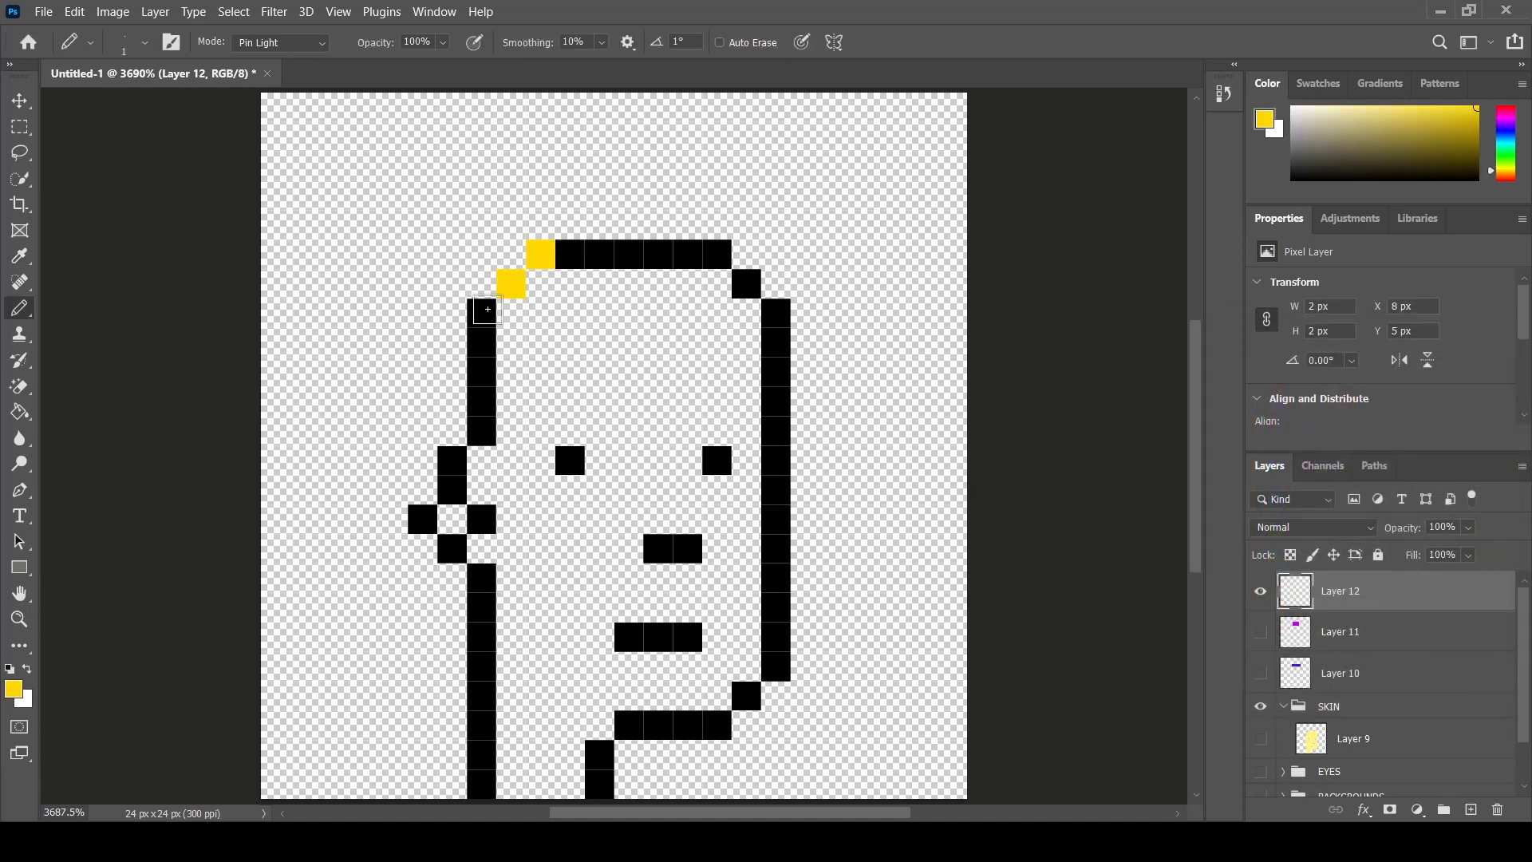
click(717, 255)
click(746, 283)
click(776, 313)
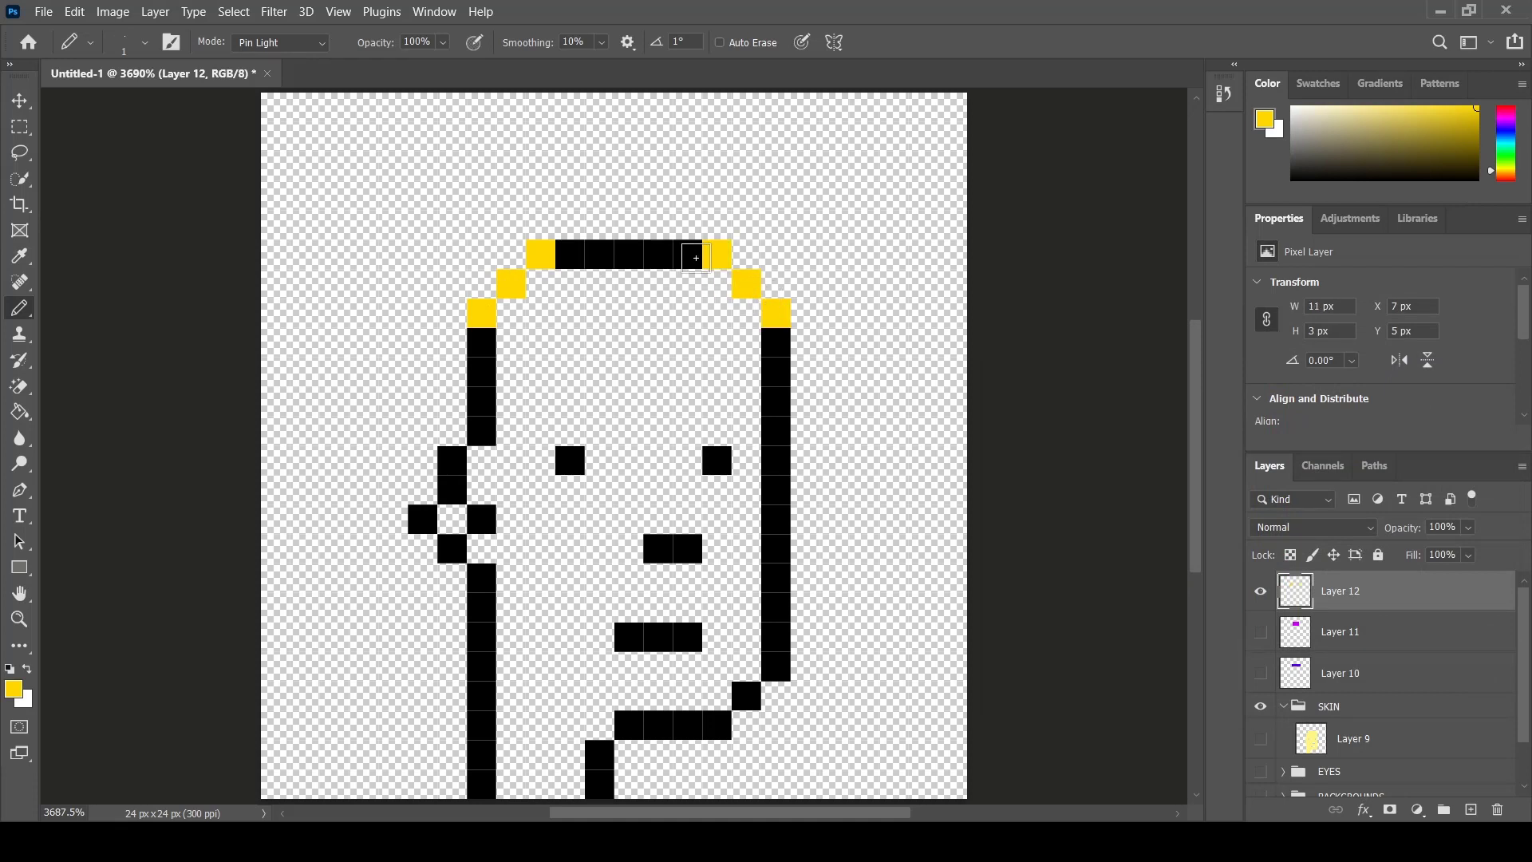
drag(695, 257, 574, 258)
drag(717, 285, 542, 287)
drag(776, 316, 503, 319)
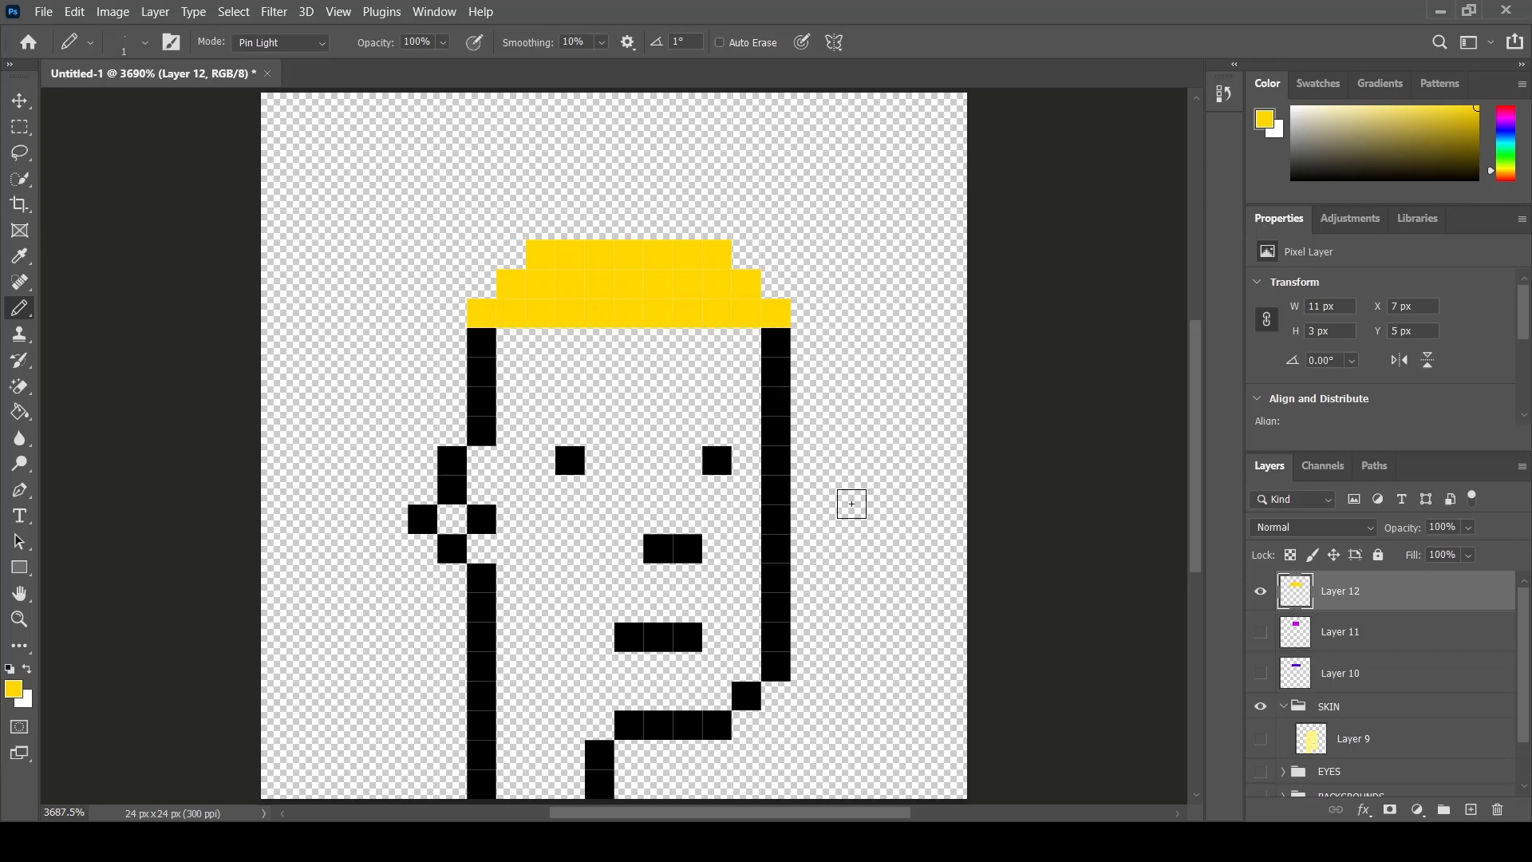
- Hide the gold layer, group the three head-top layers, and name the group HEAD
click(1256, 593)
shift+click(1392, 636)
shift+click(1384, 675)
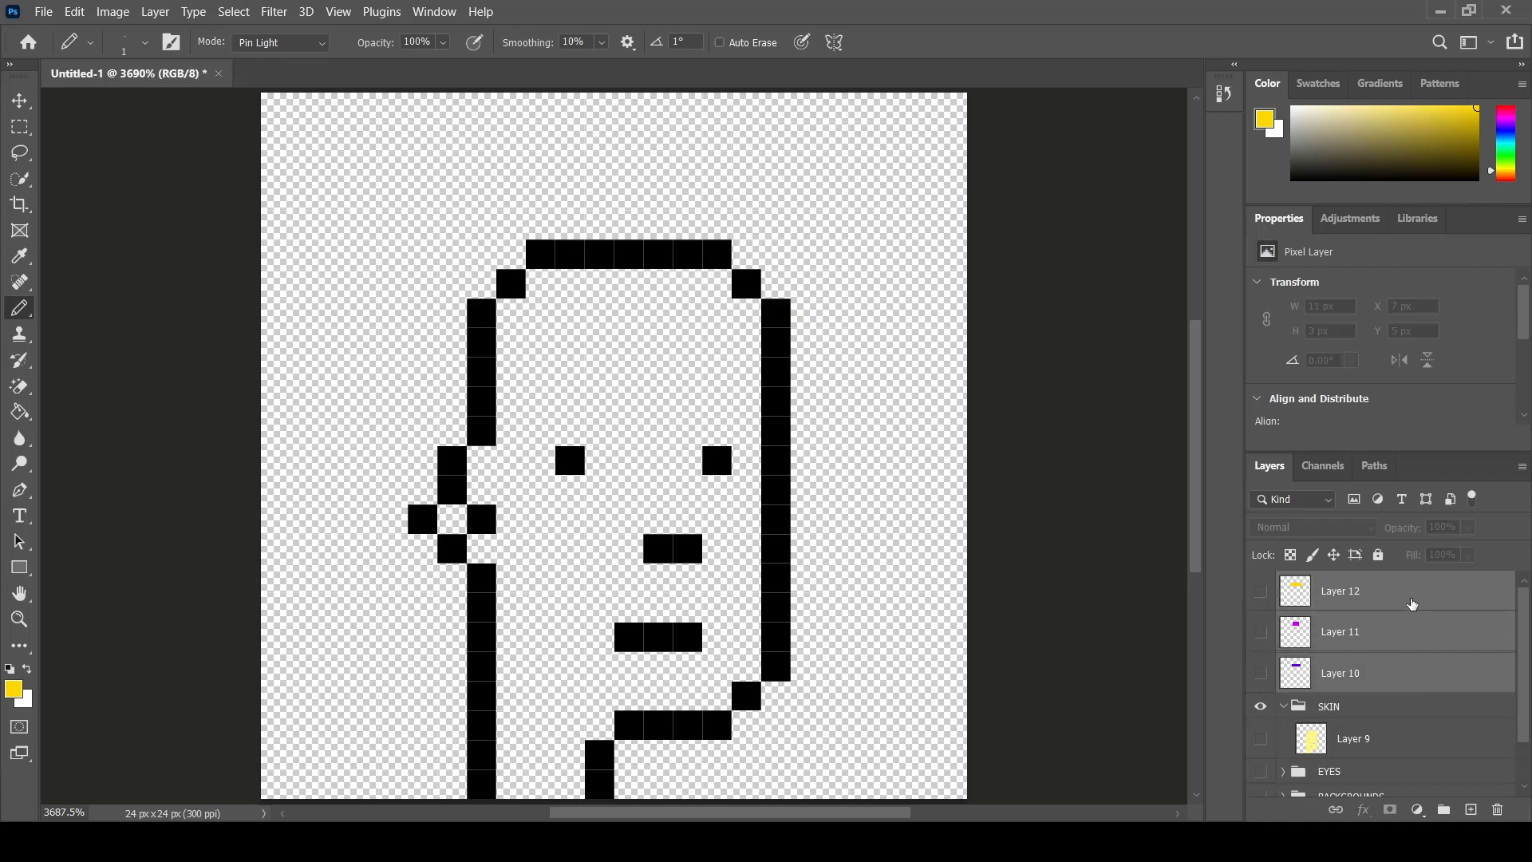
drag(1412, 604, 1442, 814)
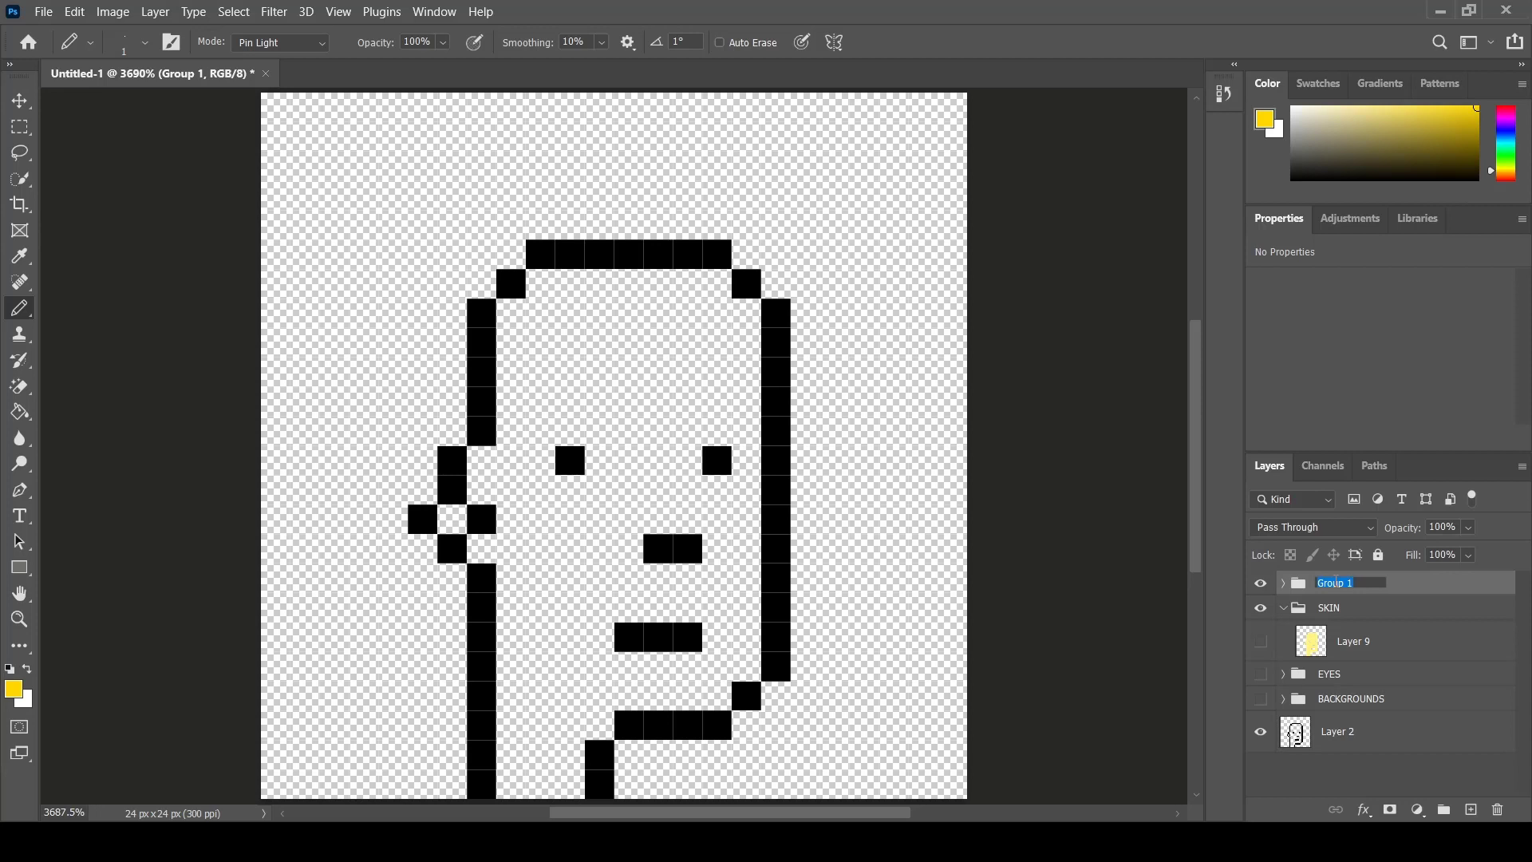
text(HEAD)
key(Return)
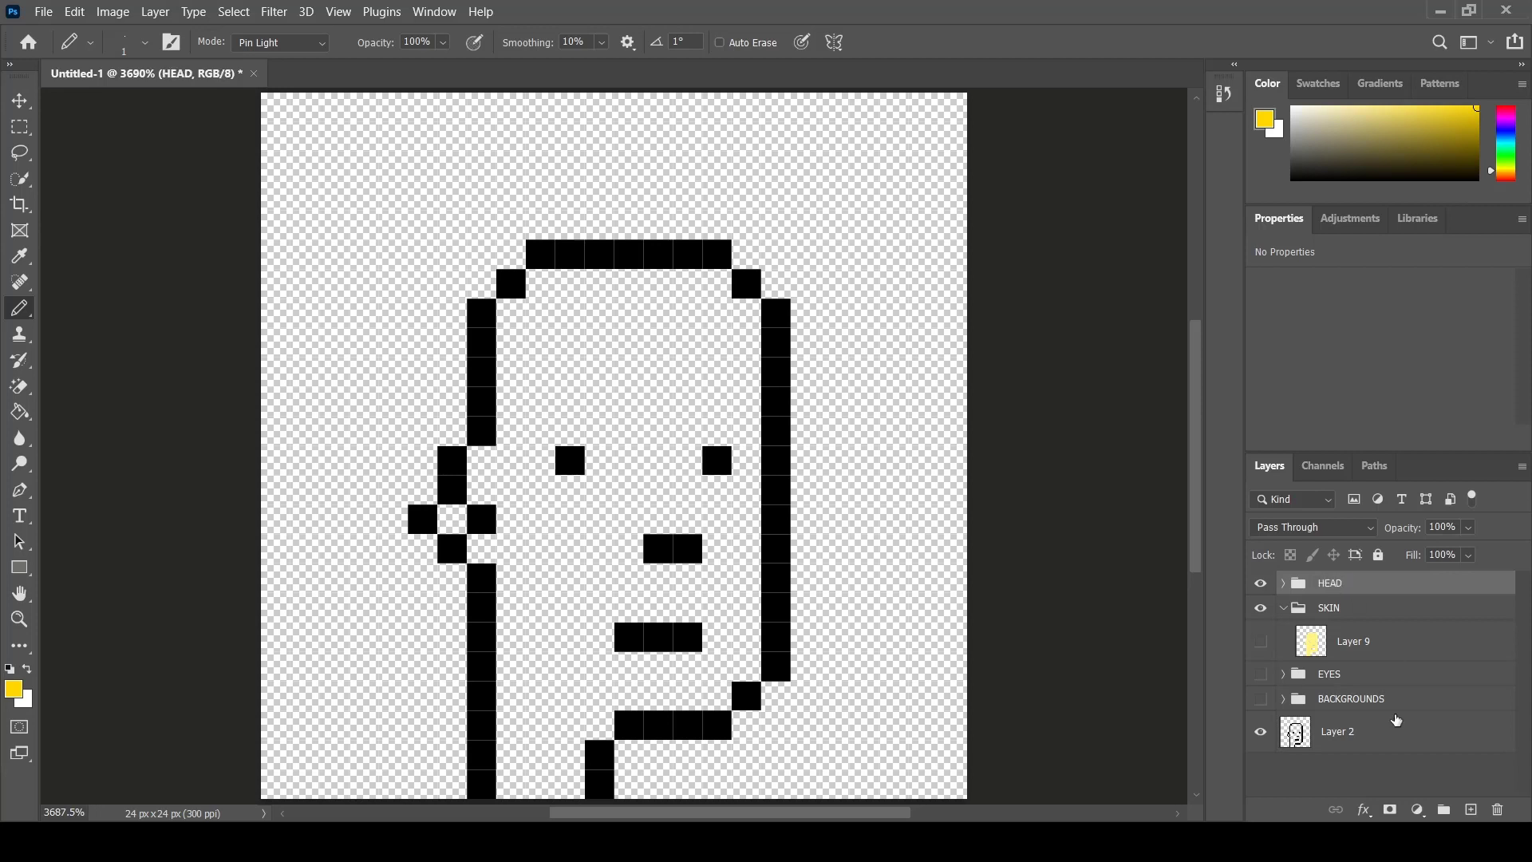
click(1364, 780)
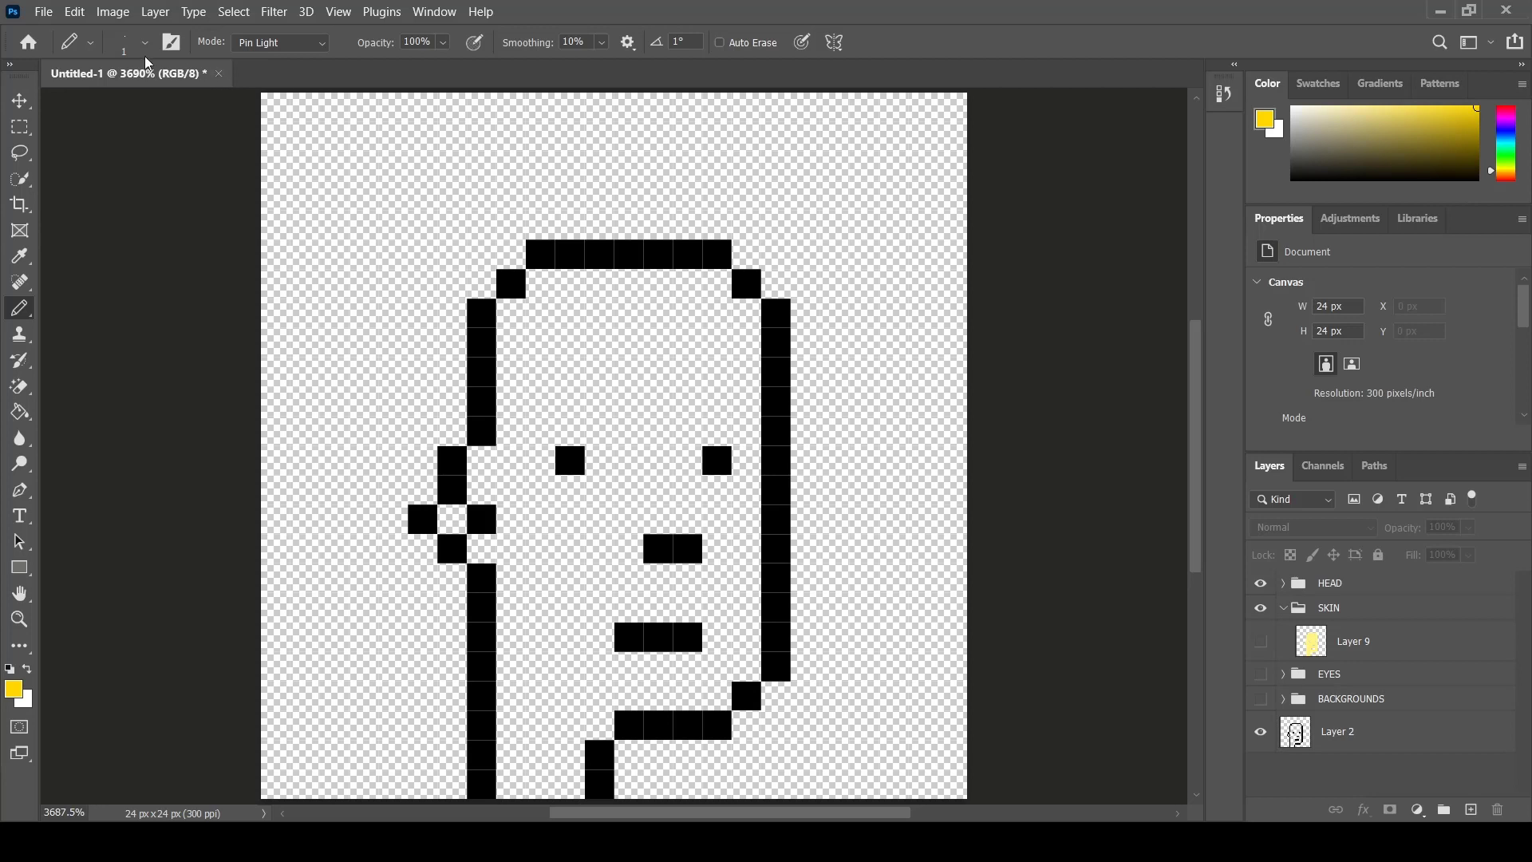
- Resize the image to 1000 x 1000 px using Nearest Neighbor (hard edges) resampling
click(112, 11)
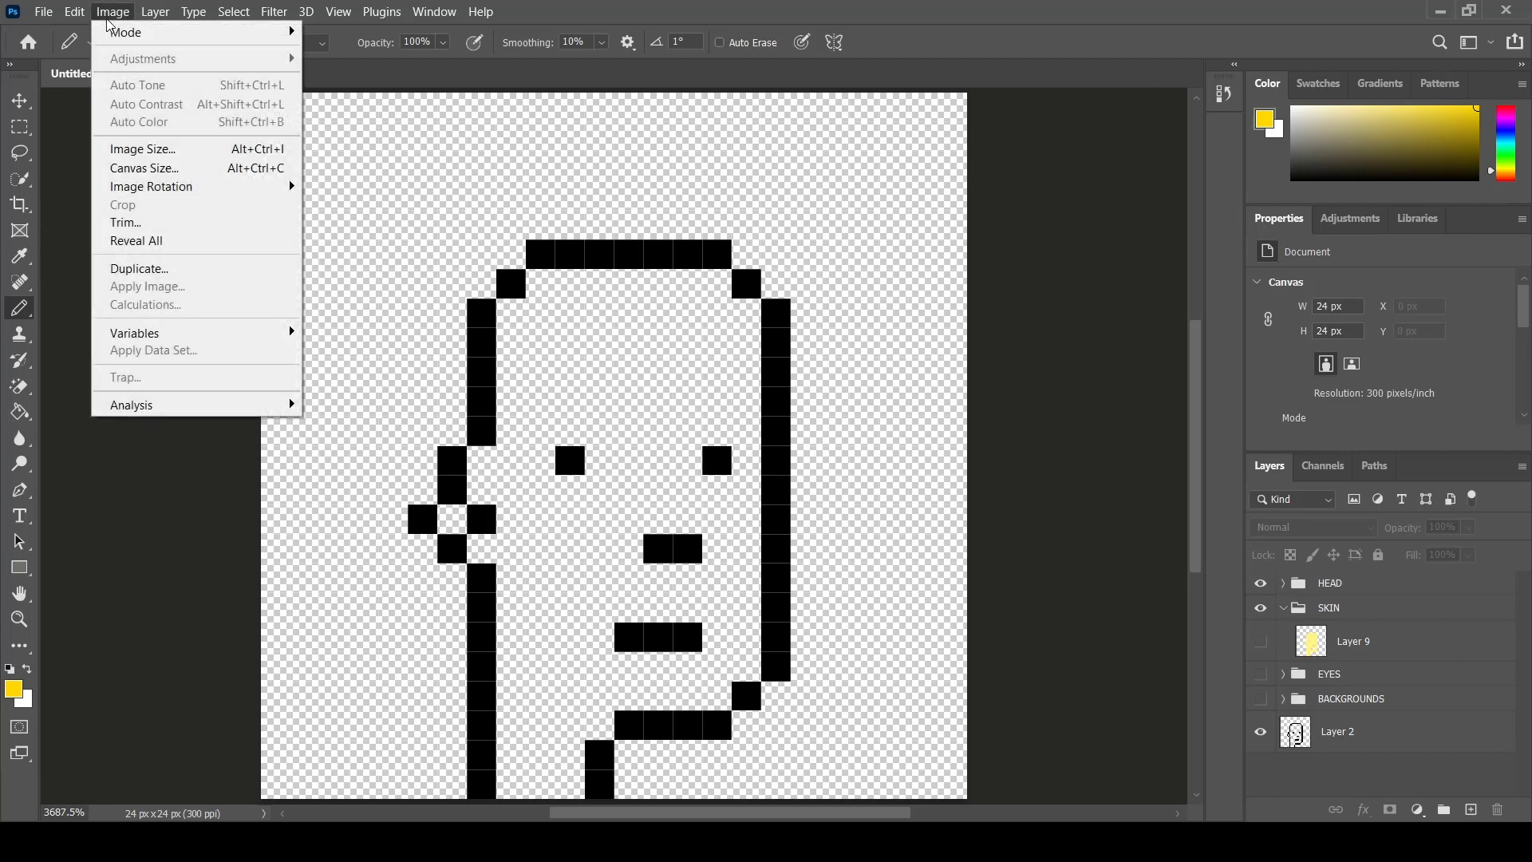
click(176, 156)
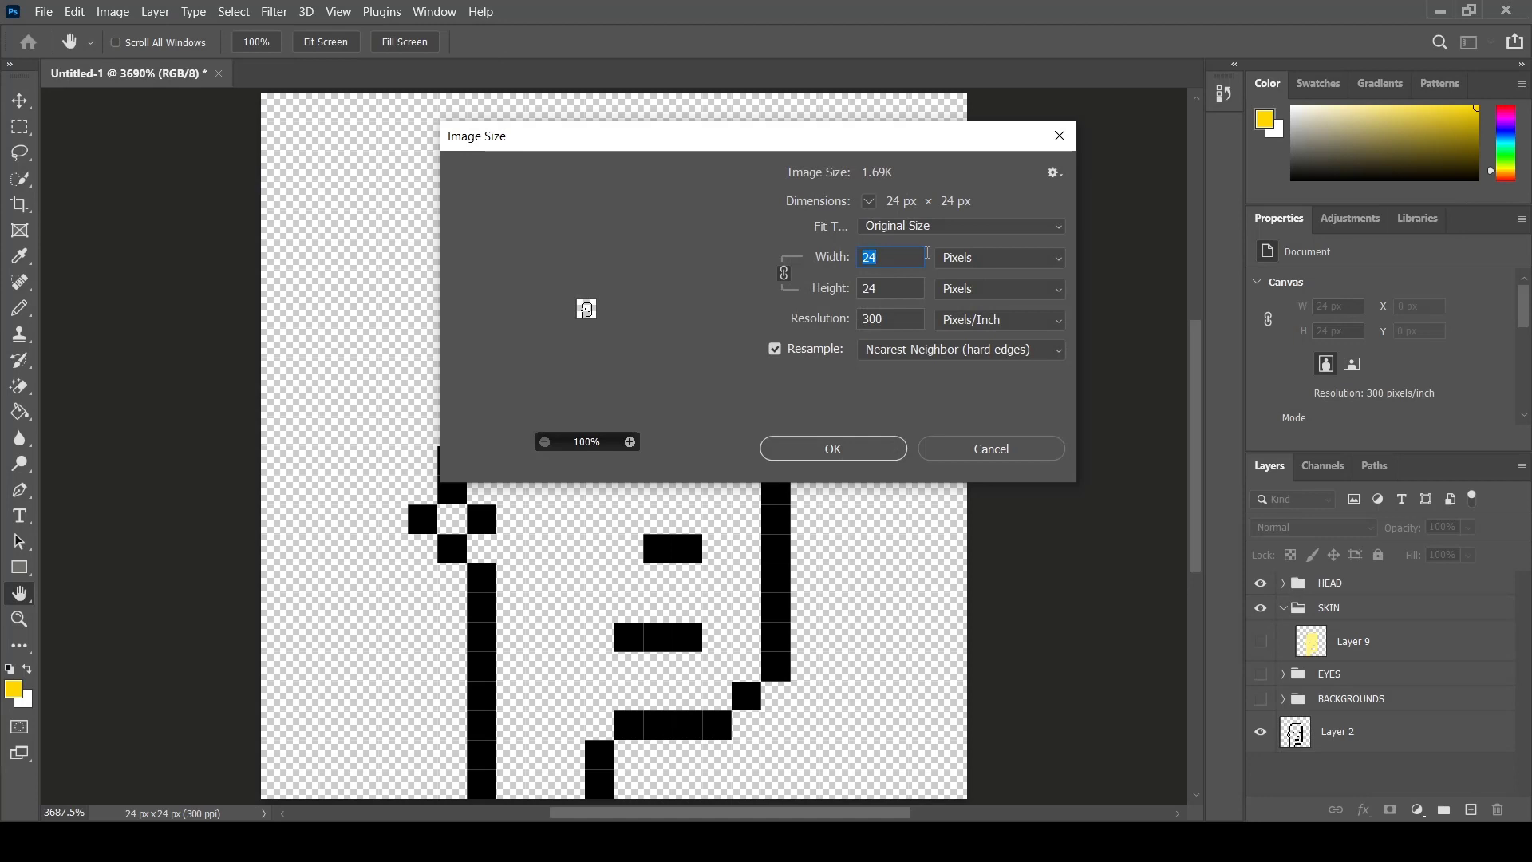
text(1000)
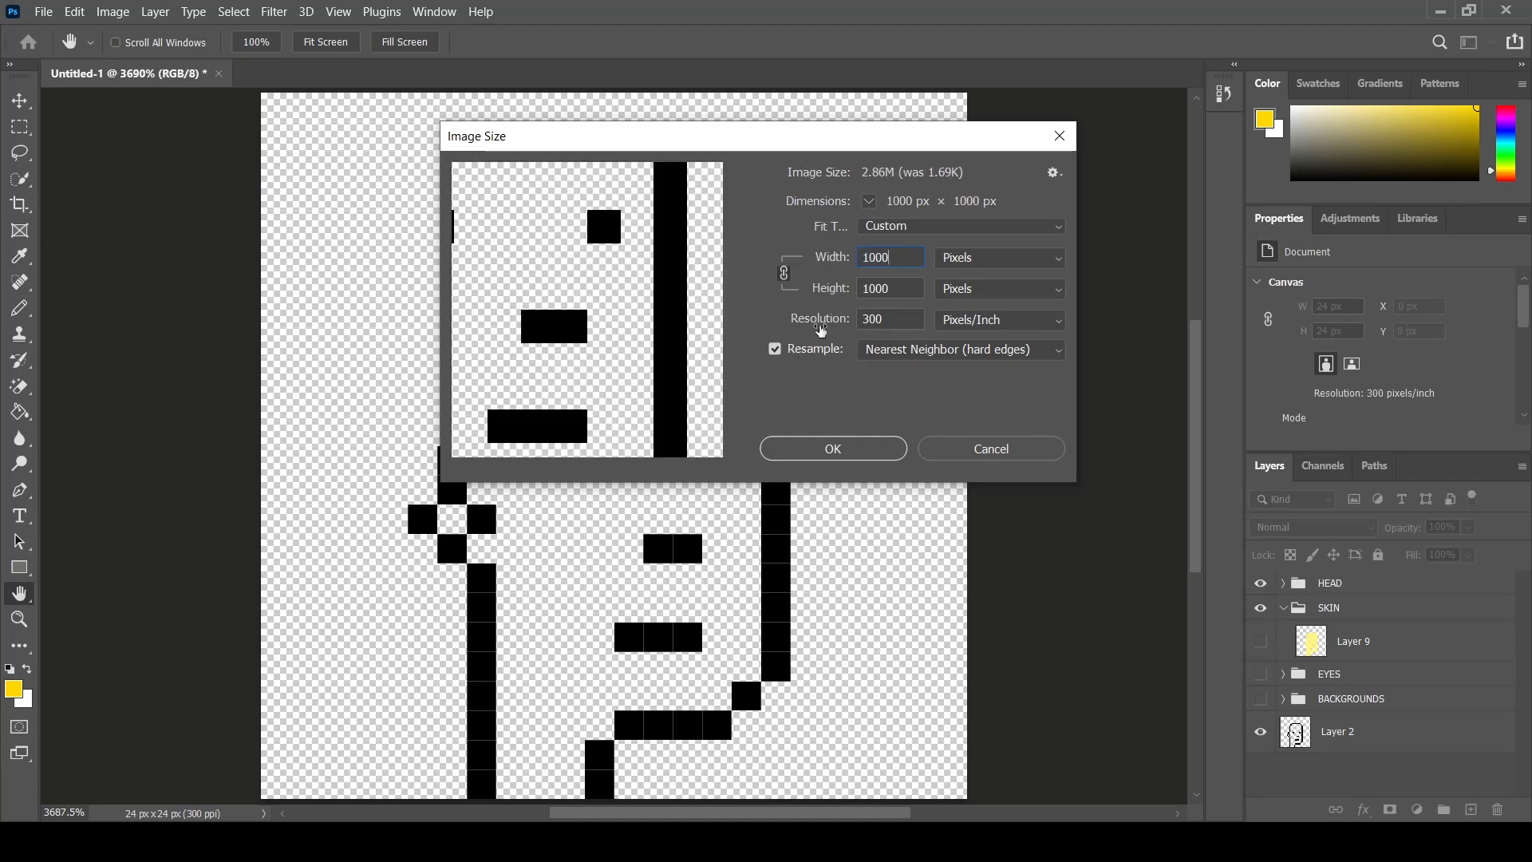
click(949, 351)
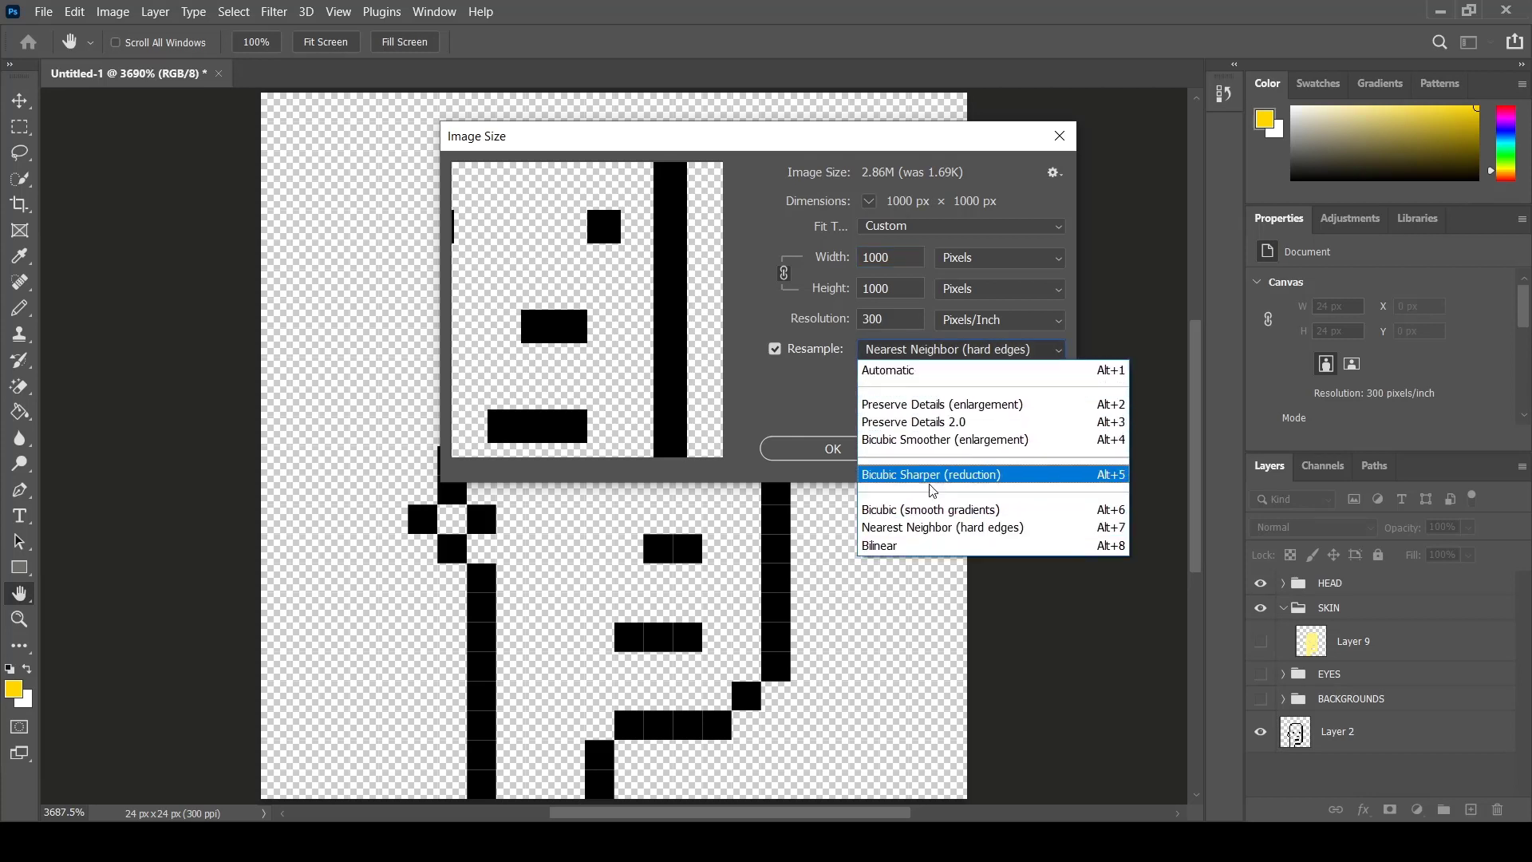
click(919, 527)
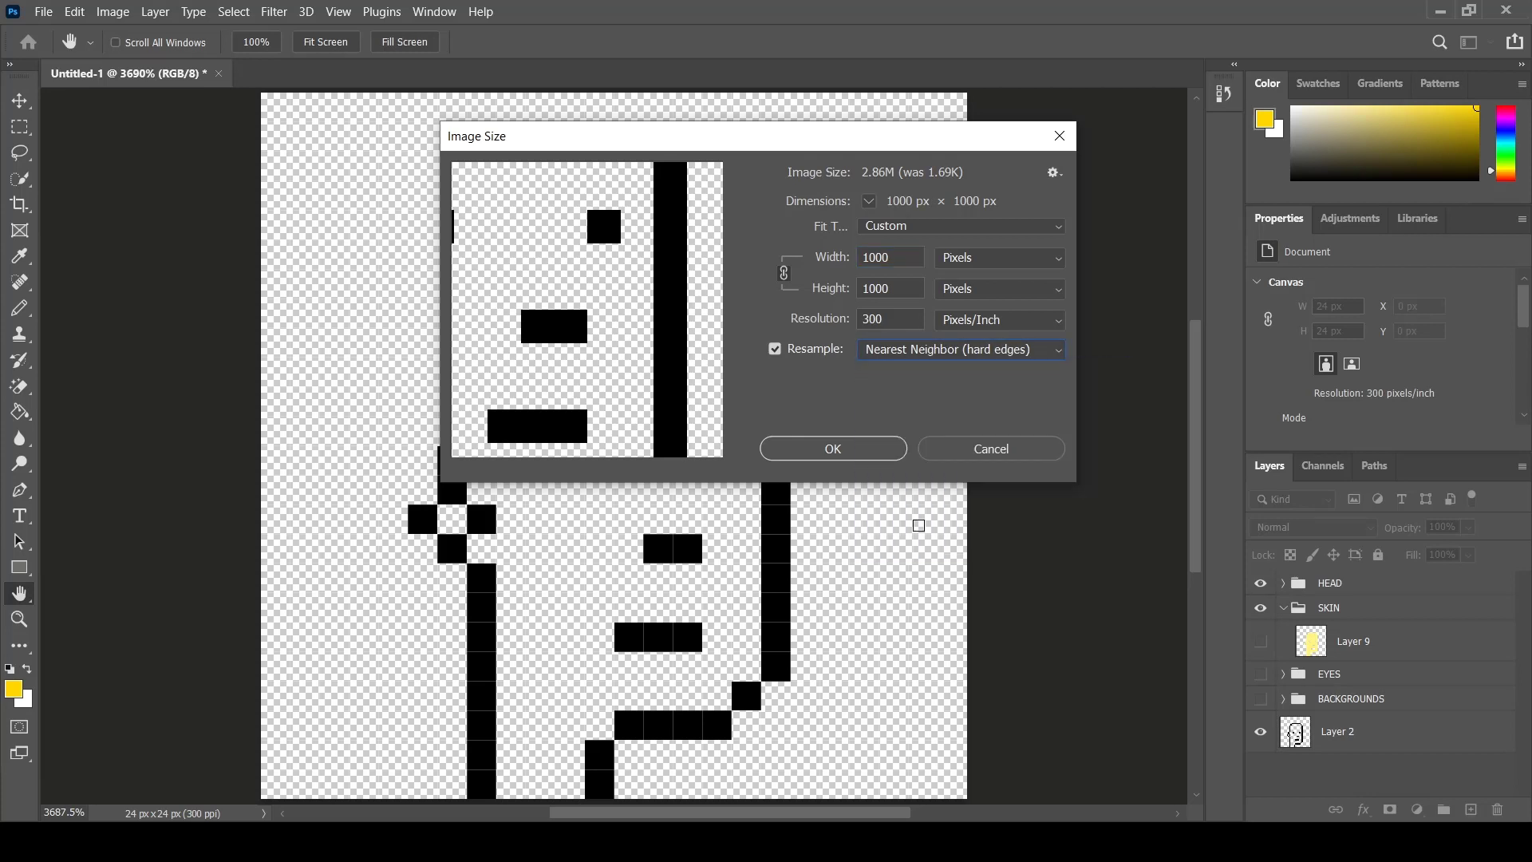
click(833, 449)
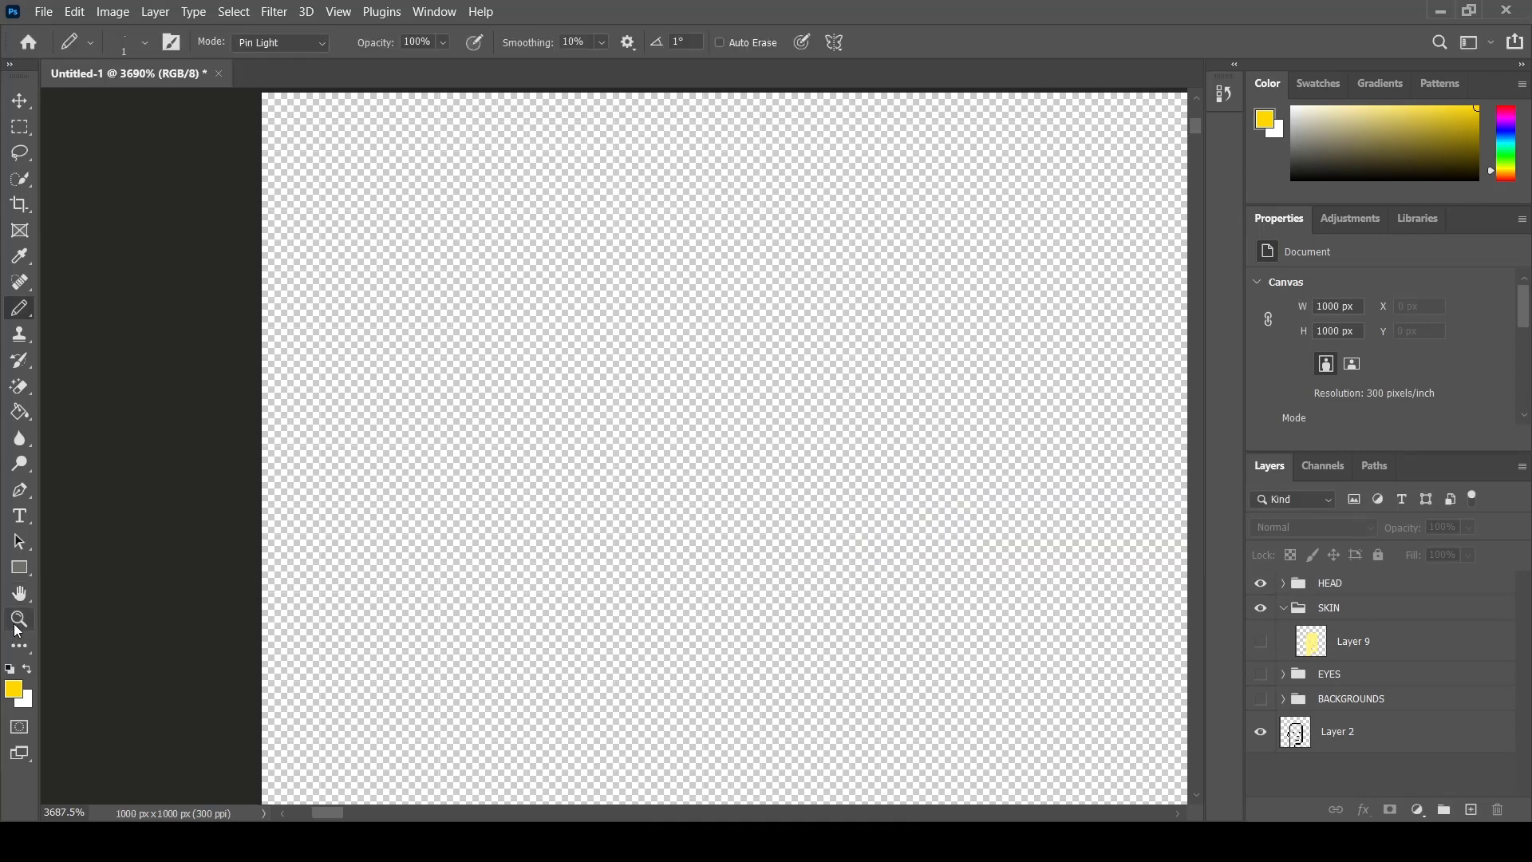
- Make the BACKGROUNDS group visible so the violet background shows behind the portrait
click(19, 619)
right_click(749, 554)
click(765, 569)
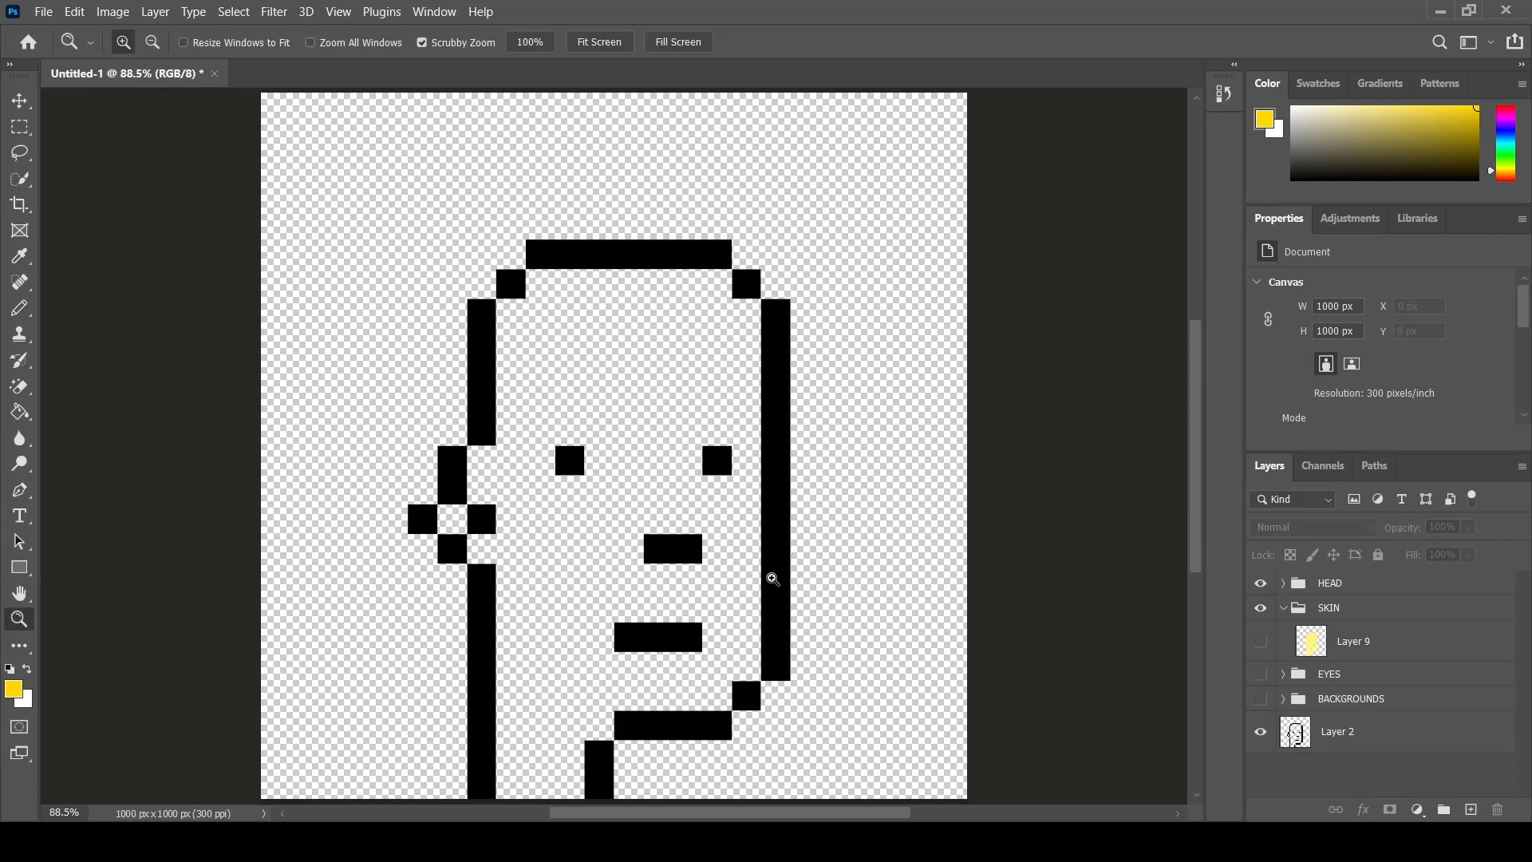
click(1283, 699)
click(1261, 699)
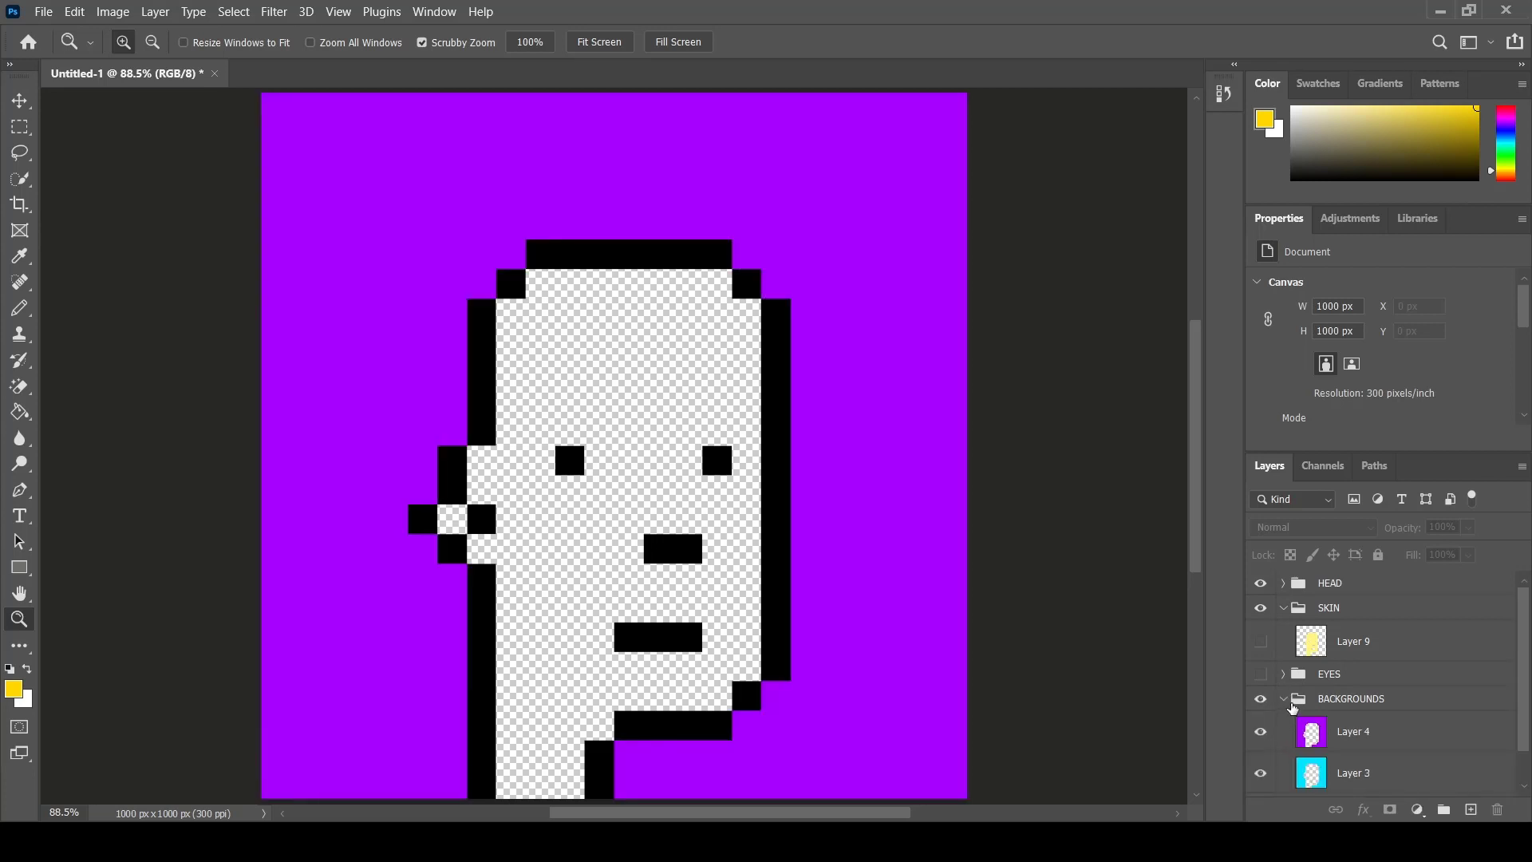
click(1293, 705)
- Show the EYES group with only the magenta eye layer visible, hiding the other eye variants
click(1283, 674)
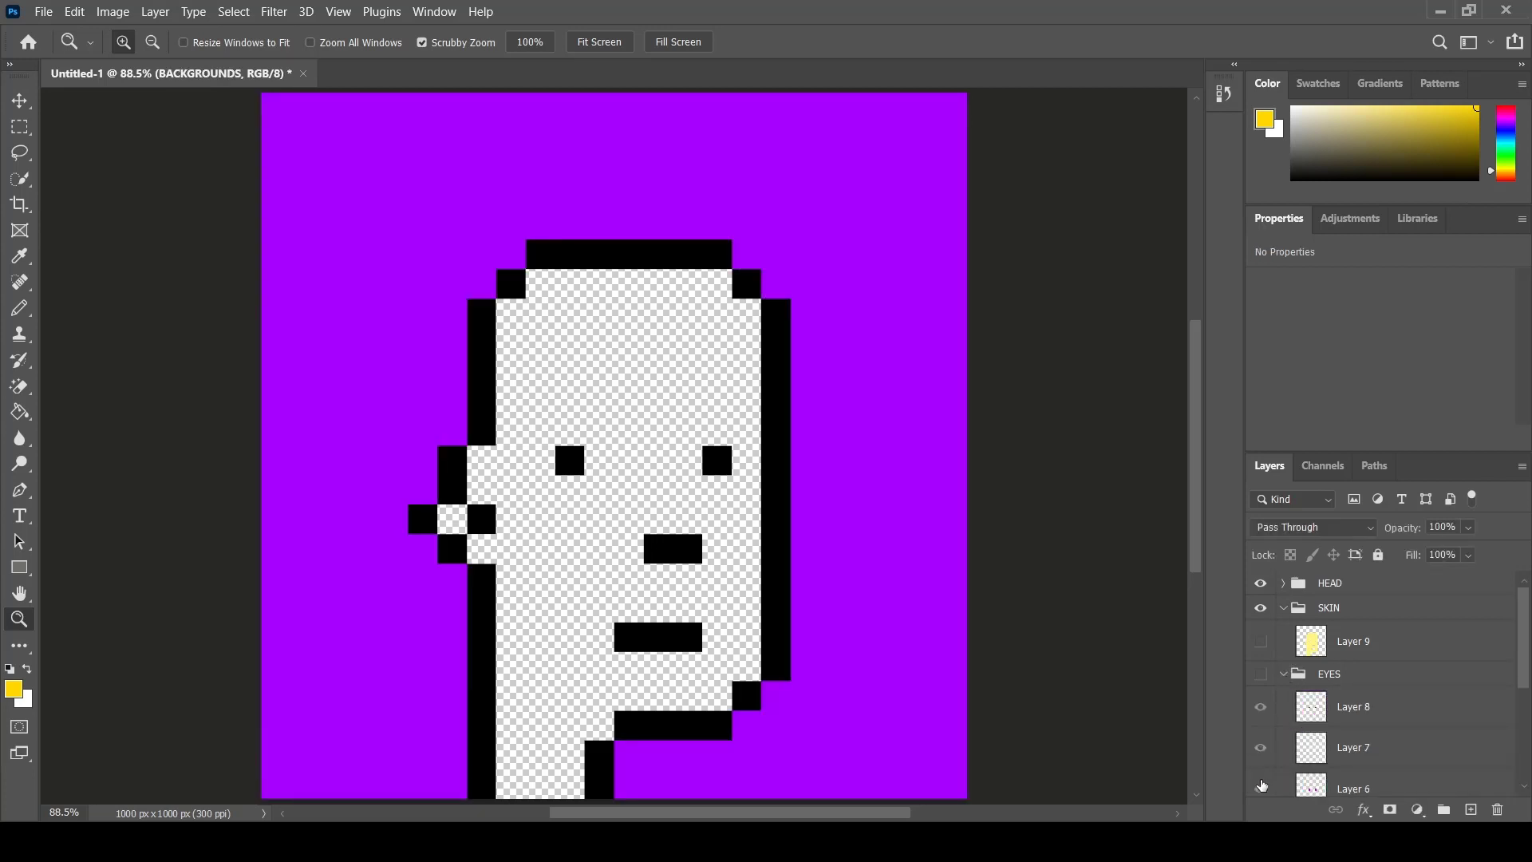
scroll(1267, 758, down, 1)
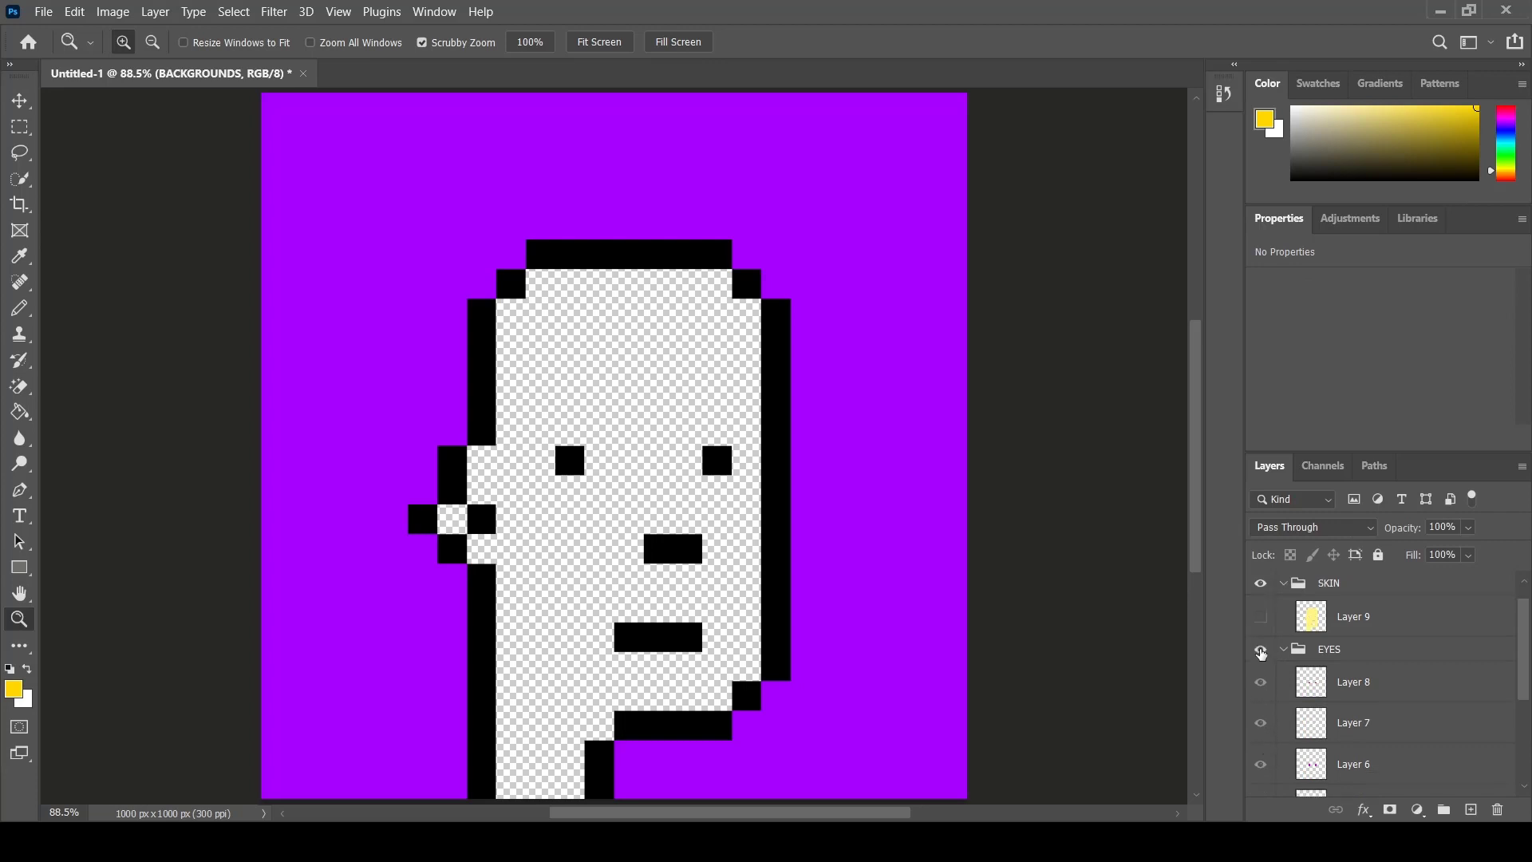
click(1260, 650)
click(1261, 682)
click(1261, 723)
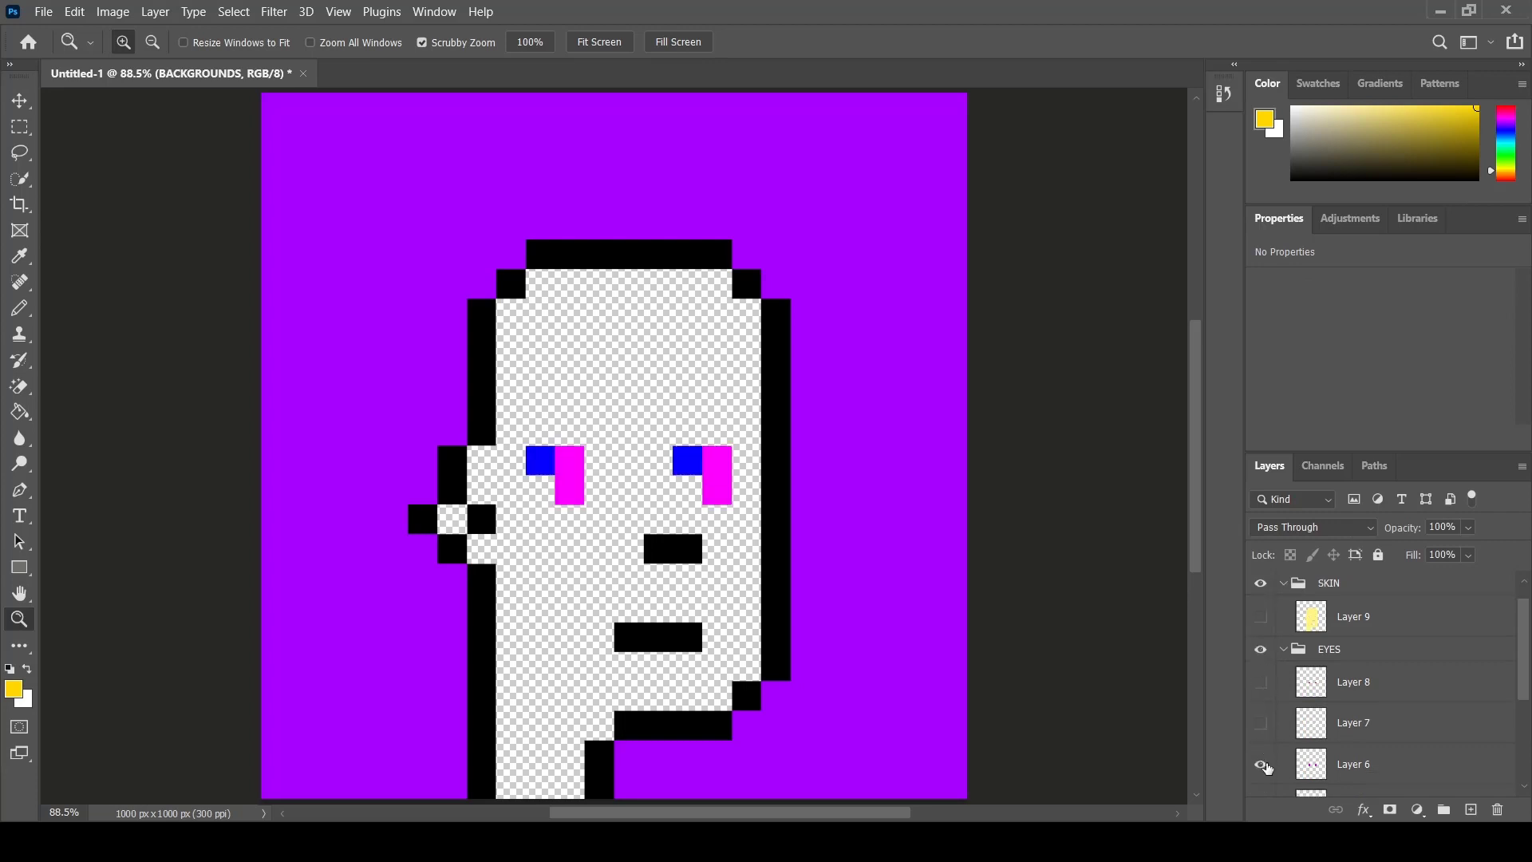
scroll(1267, 767, down, 1)
click(1260, 780)
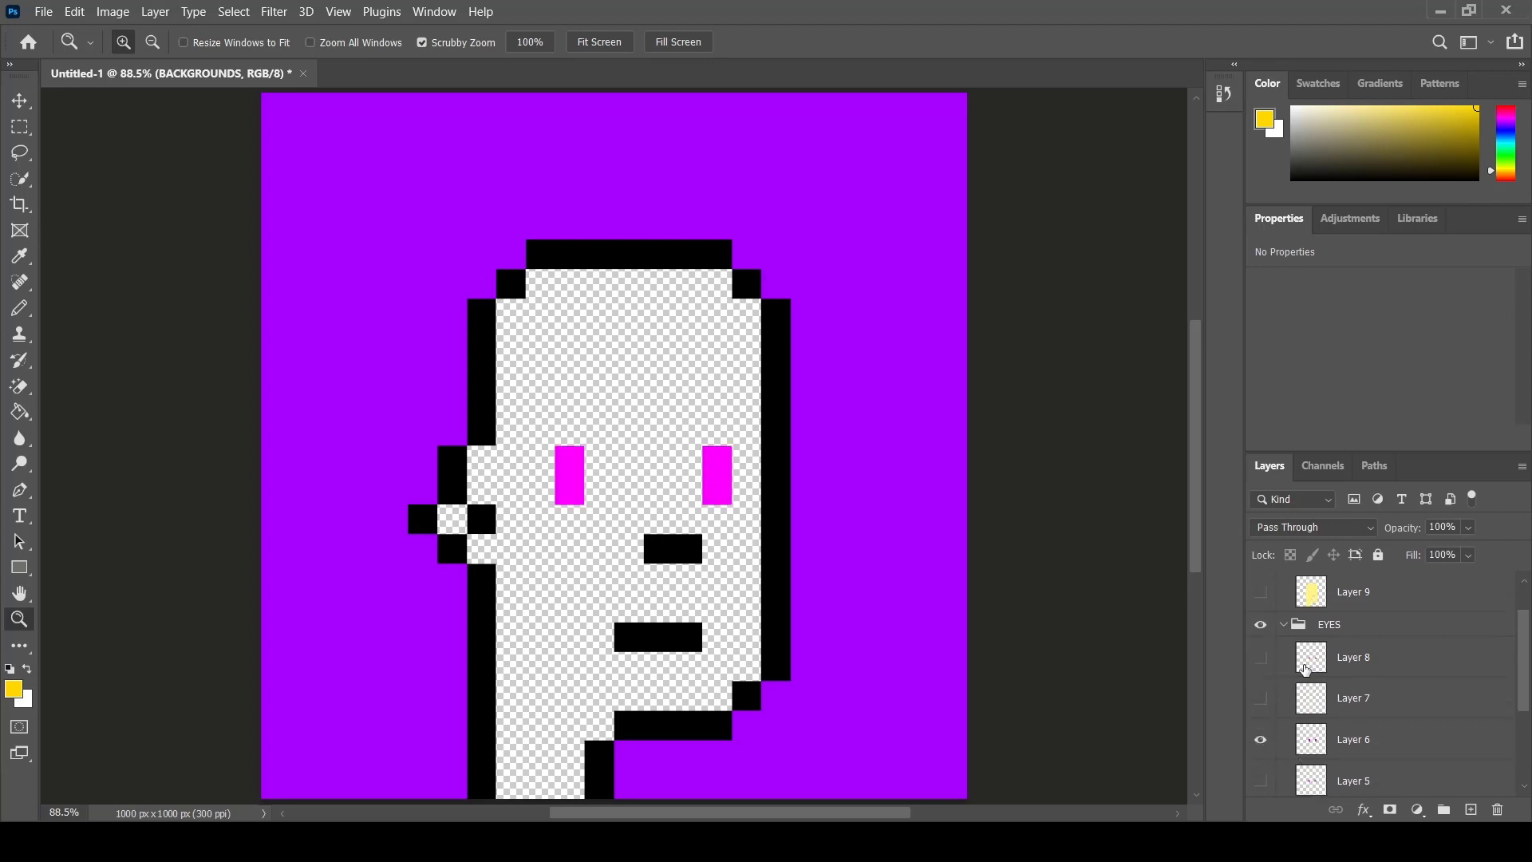
click(1284, 625)
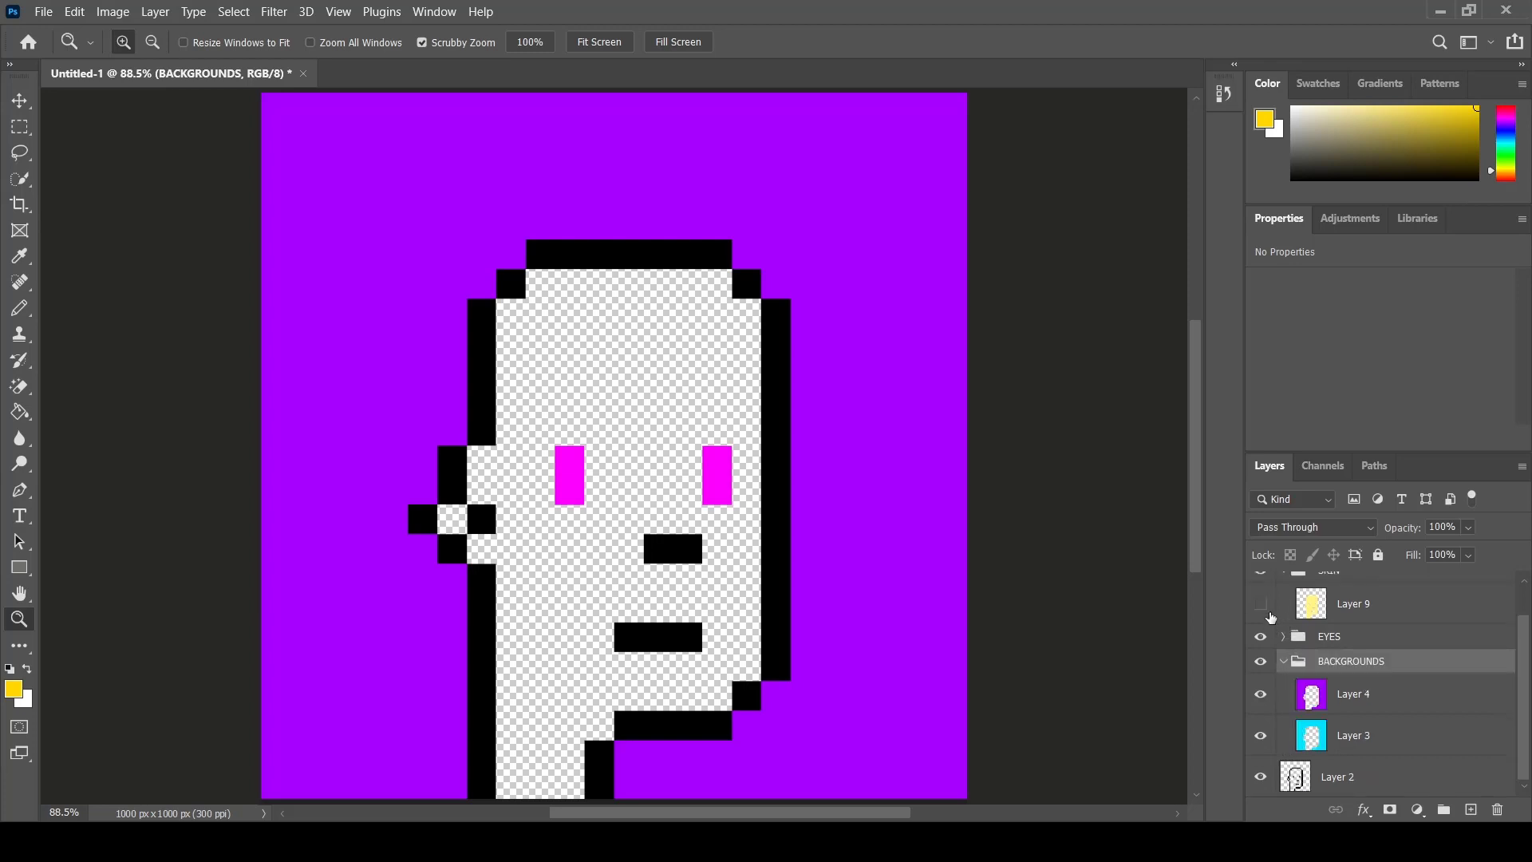
- Show the yellow skin layer and, inside the HEAD group, the gold cap layer
click(1268, 613)
scroll(1334, 631, up, 1)
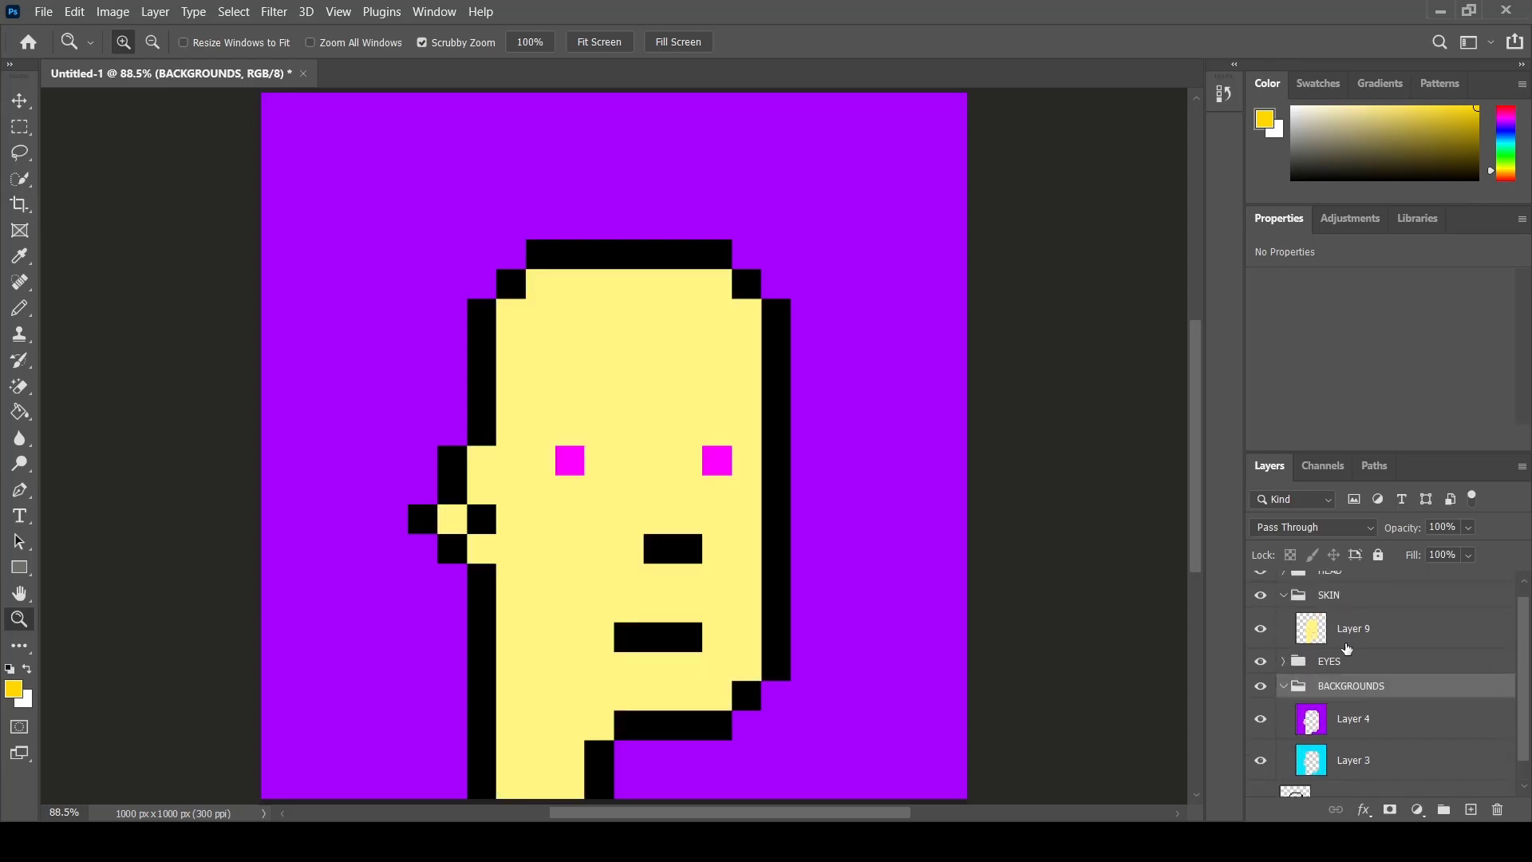
scroll(1289, 629, up, 1)
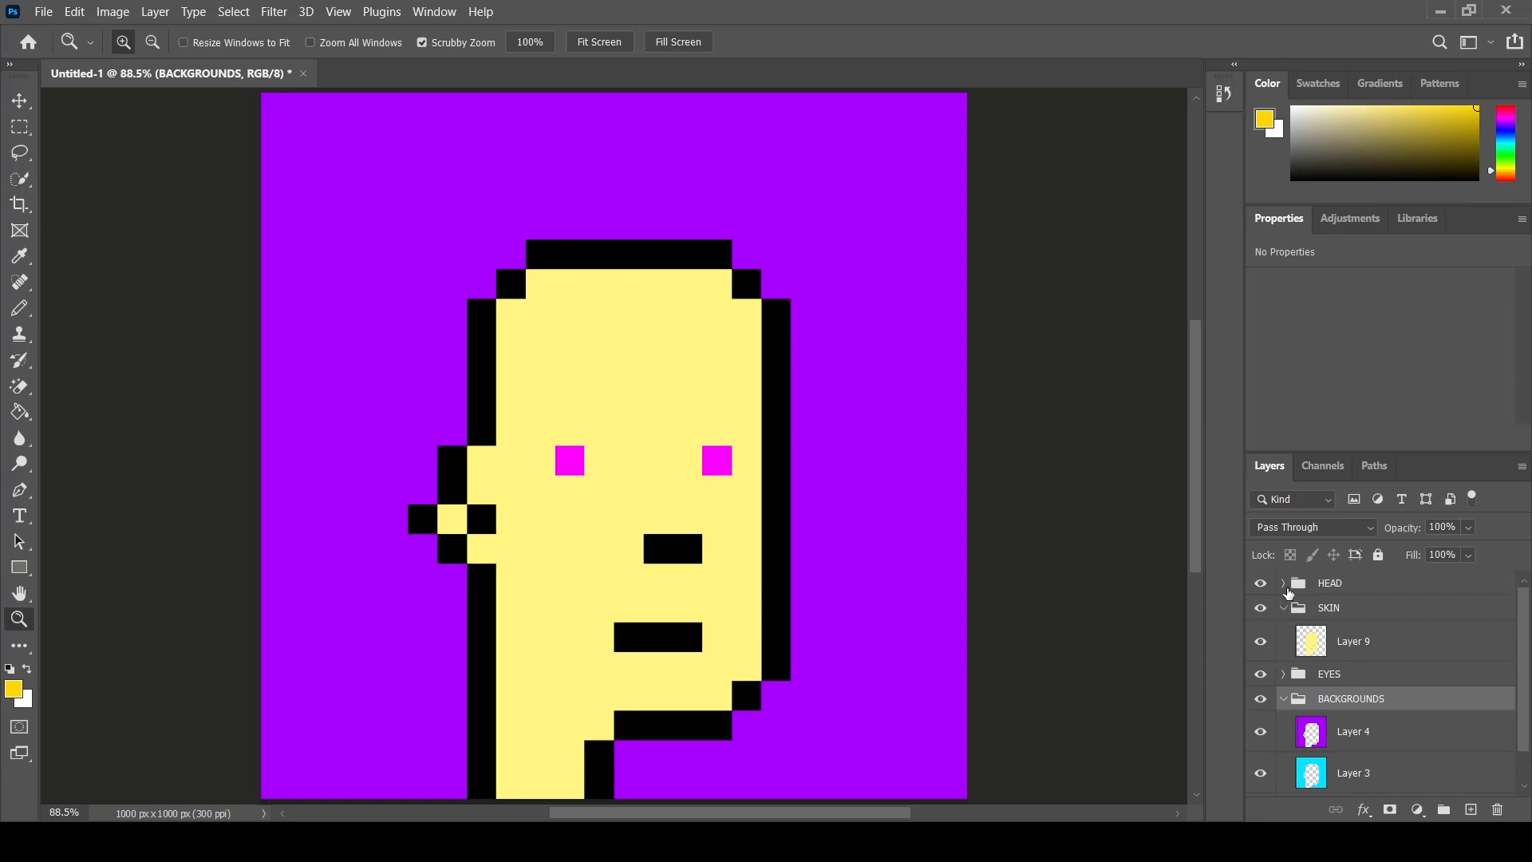
click(1283, 583)
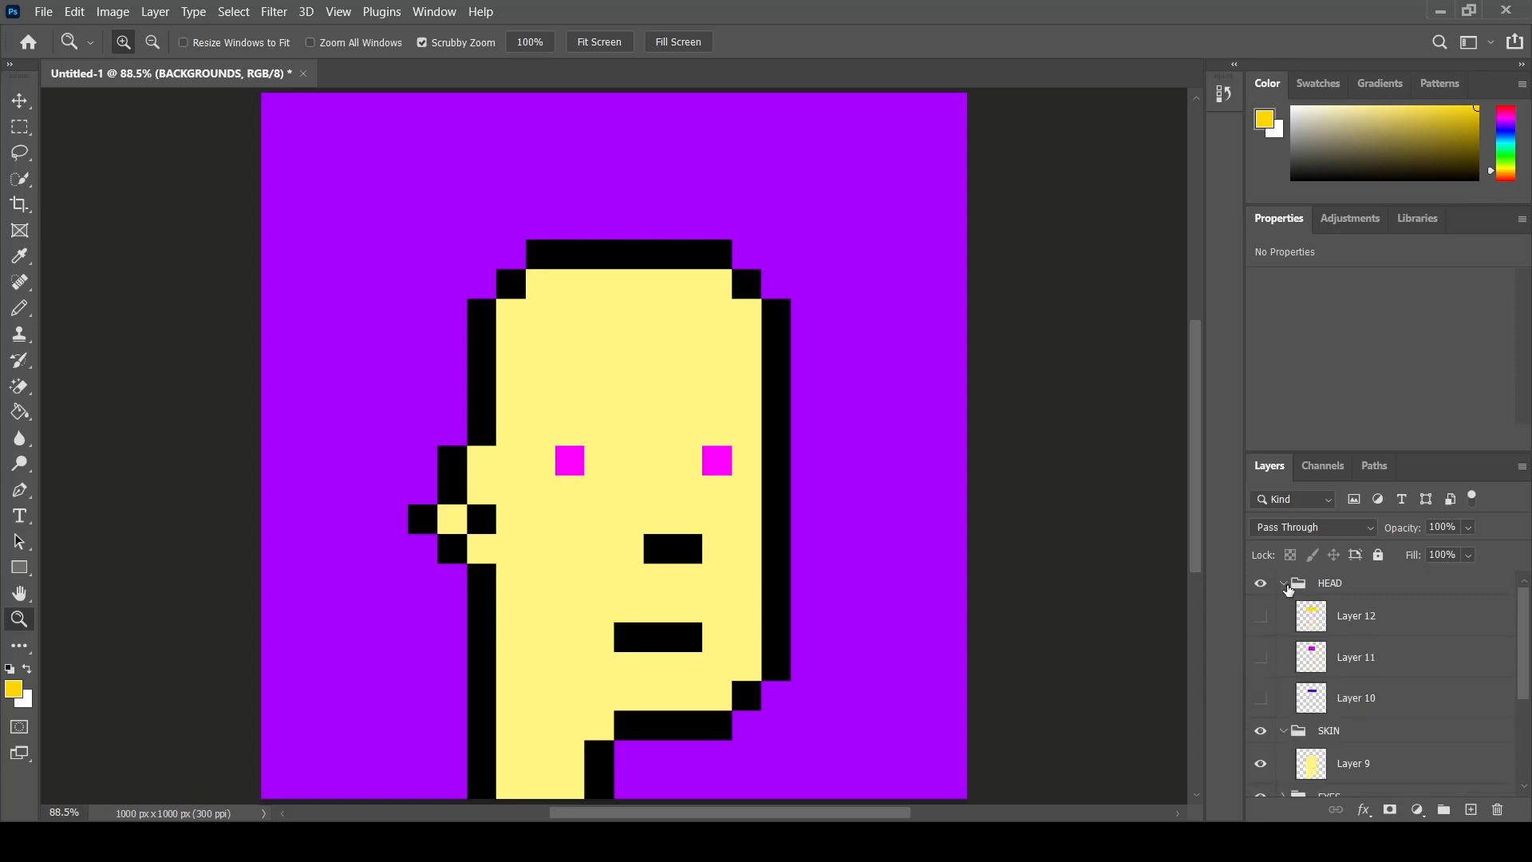
click(1261, 616)
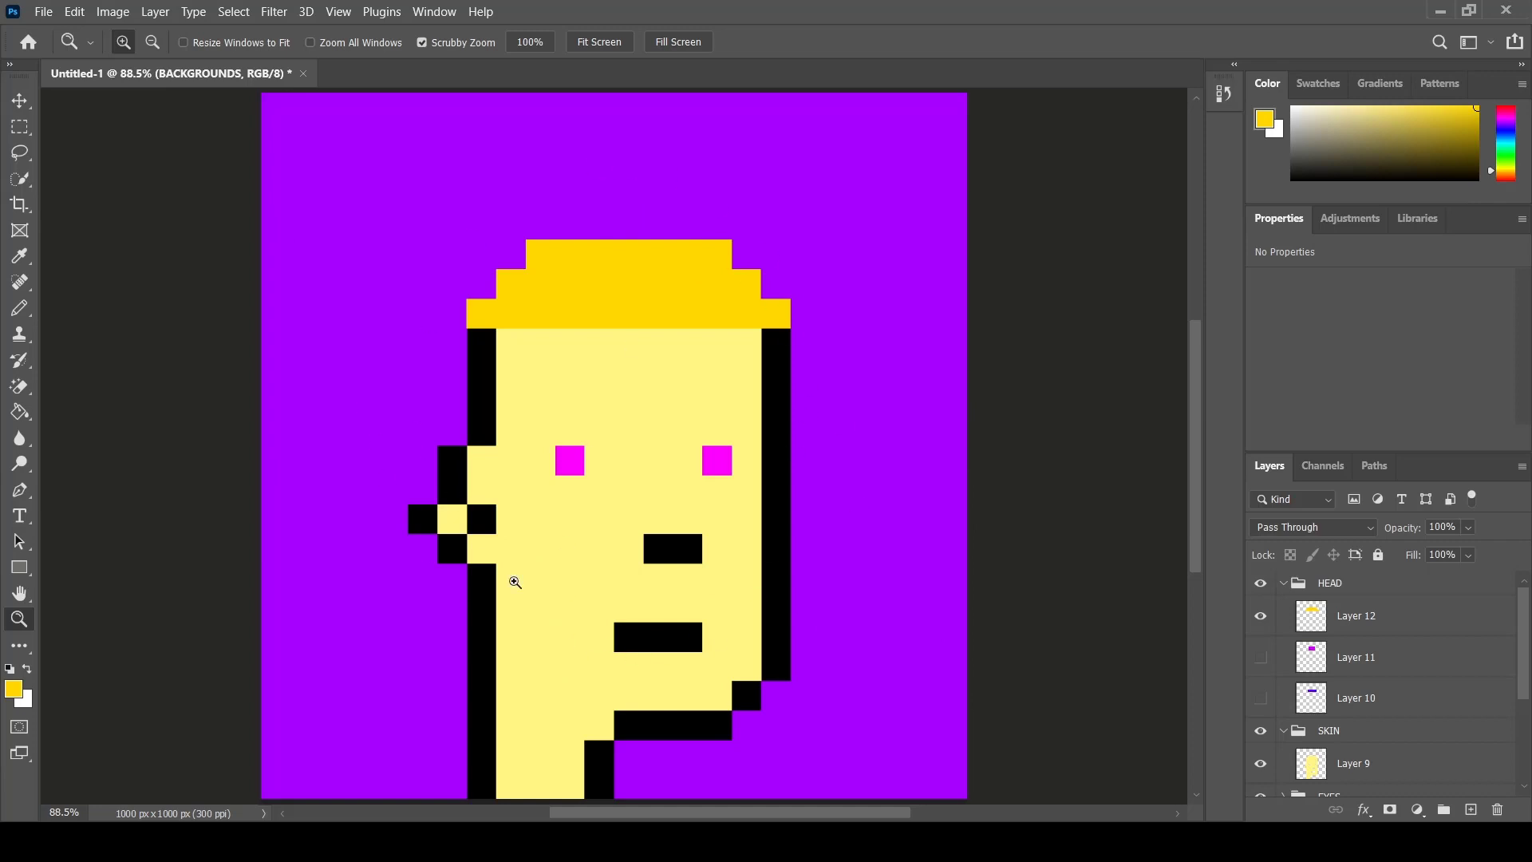
key(v)
click(632, 227)
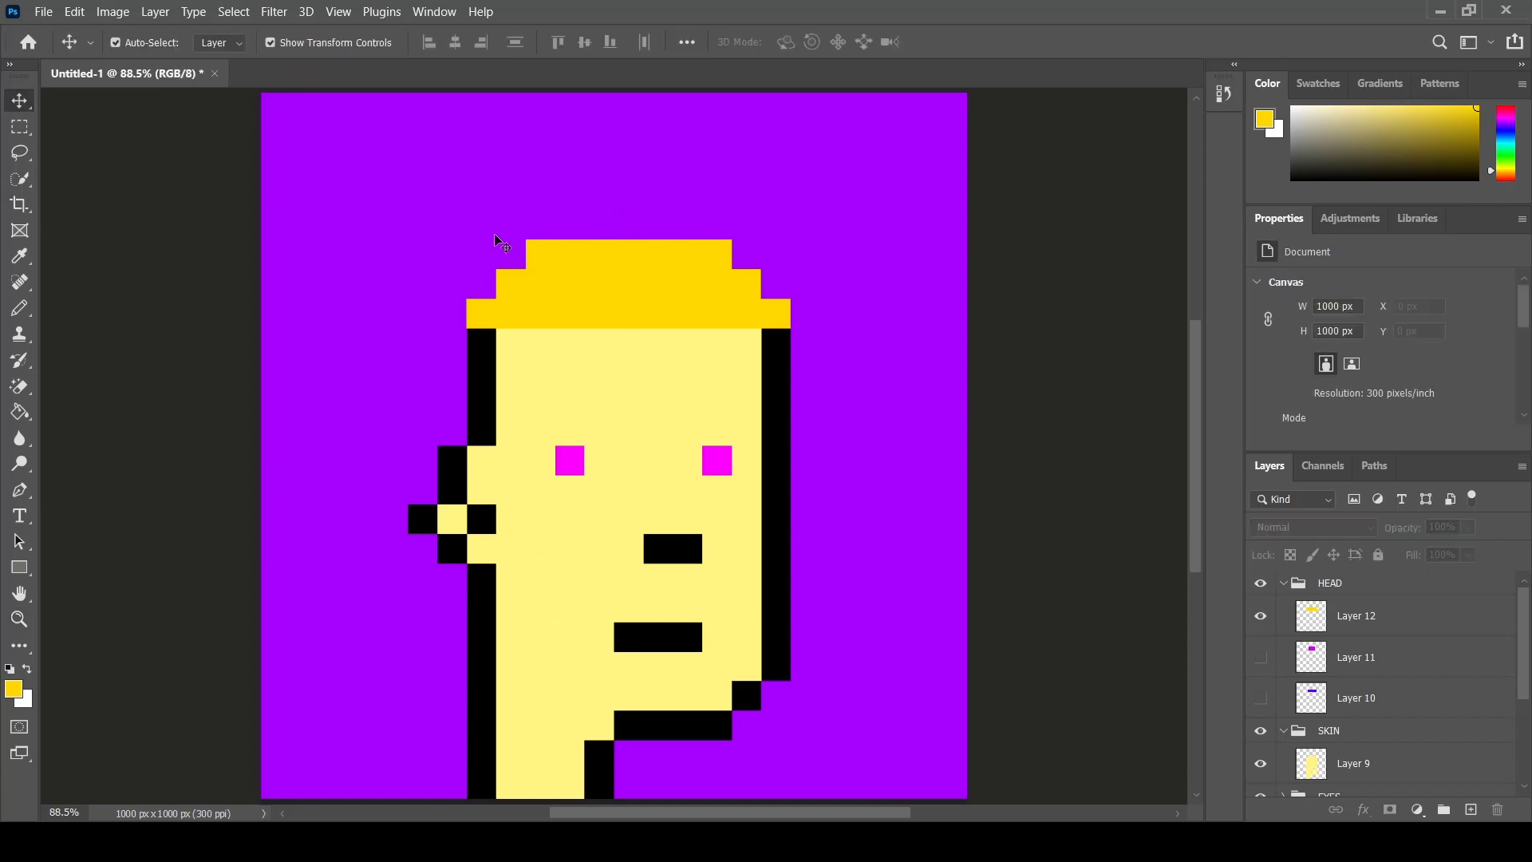